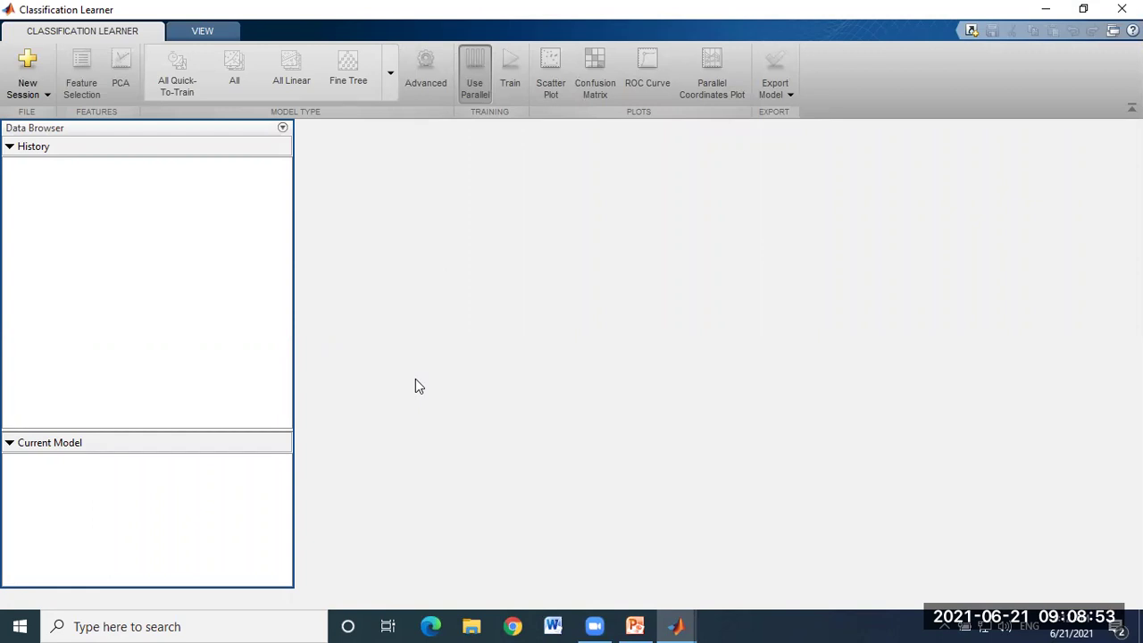
Step: Begin a new session from a file and import the mz spreadsheet from the Desktop as a table
left_click(40, 95)
left_click(60, 179)
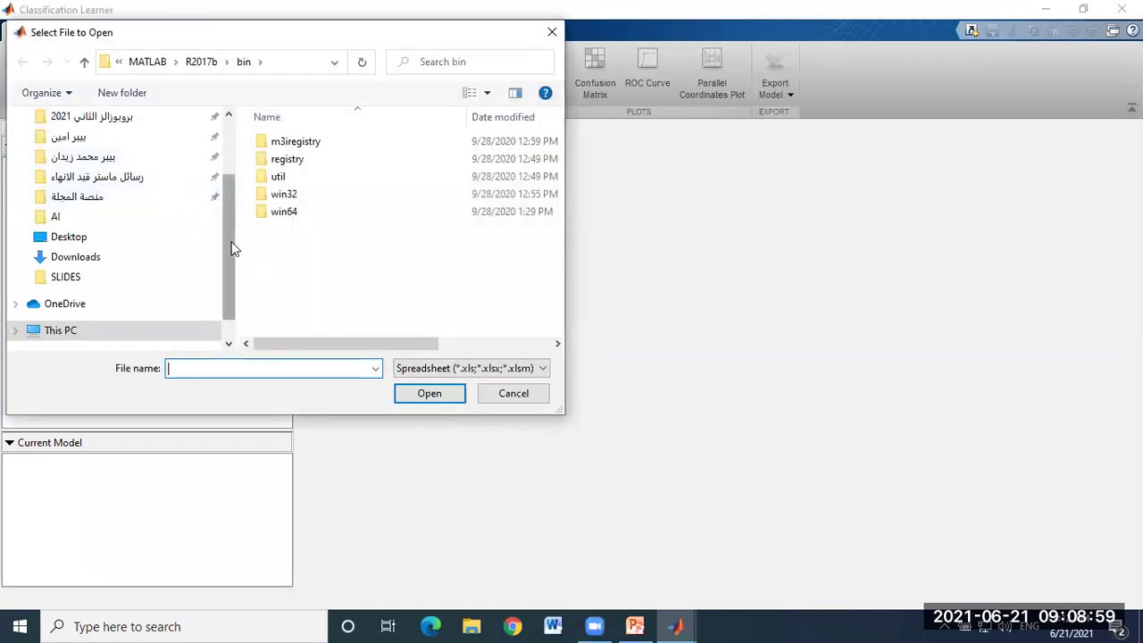
left_click_drag(232, 248, 224, 159)
left_click(81, 332)
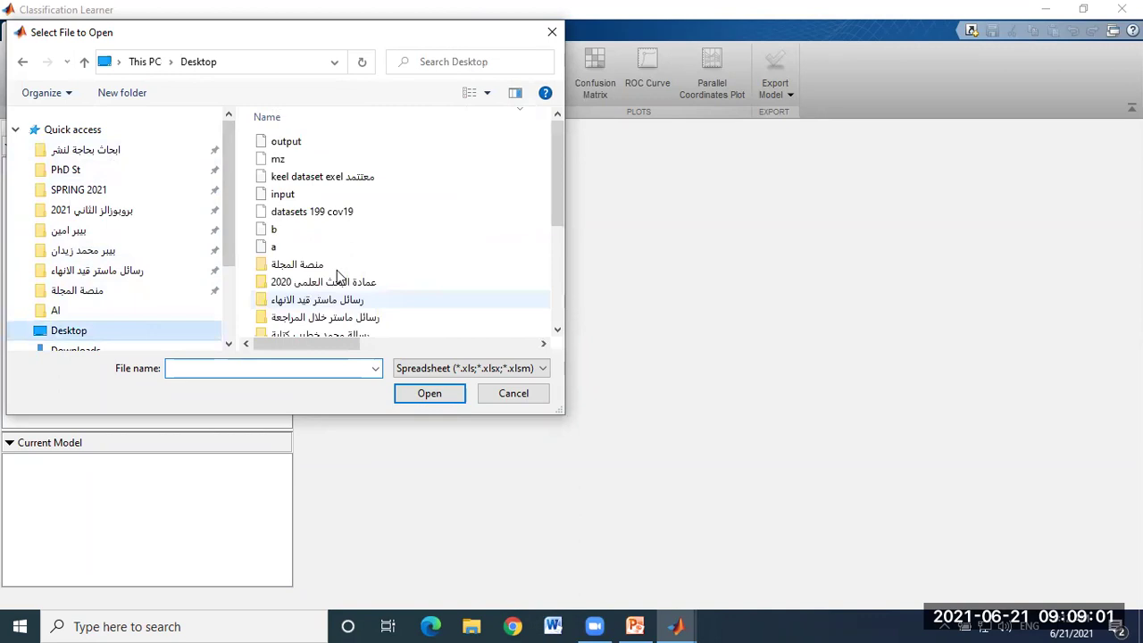
left_click(280, 159)
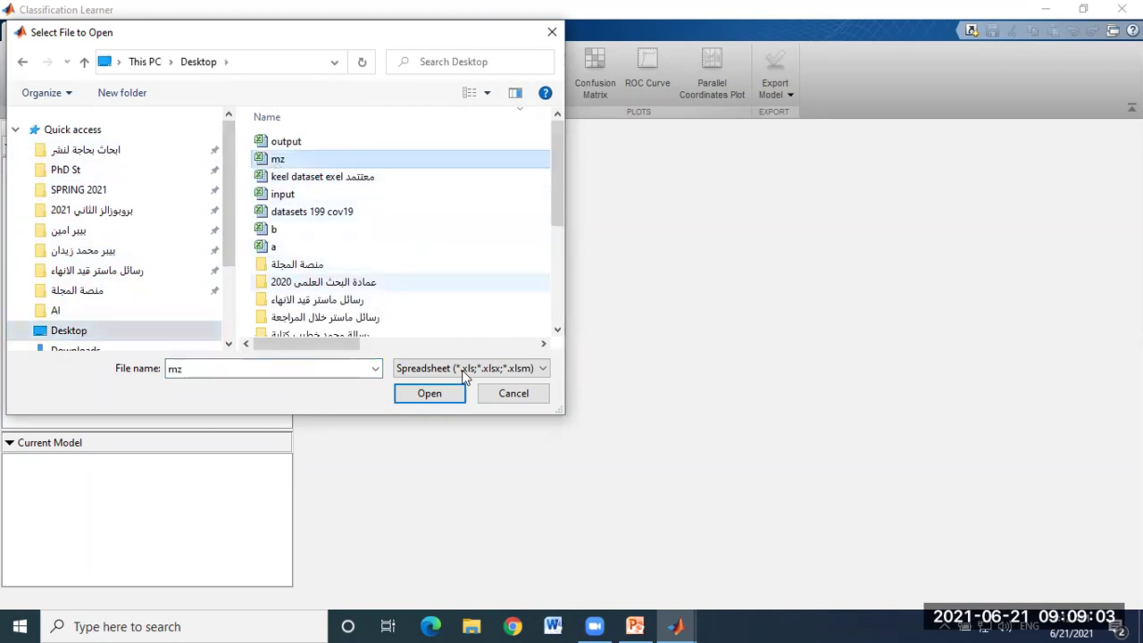
left_click(429, 393)
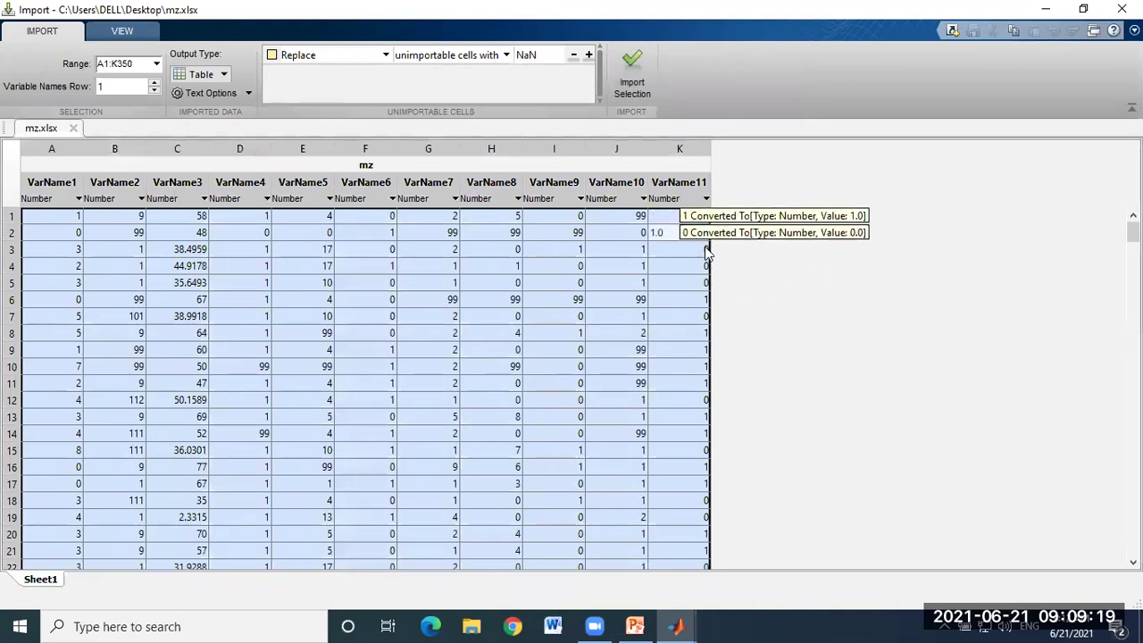
left_click(630, 79)
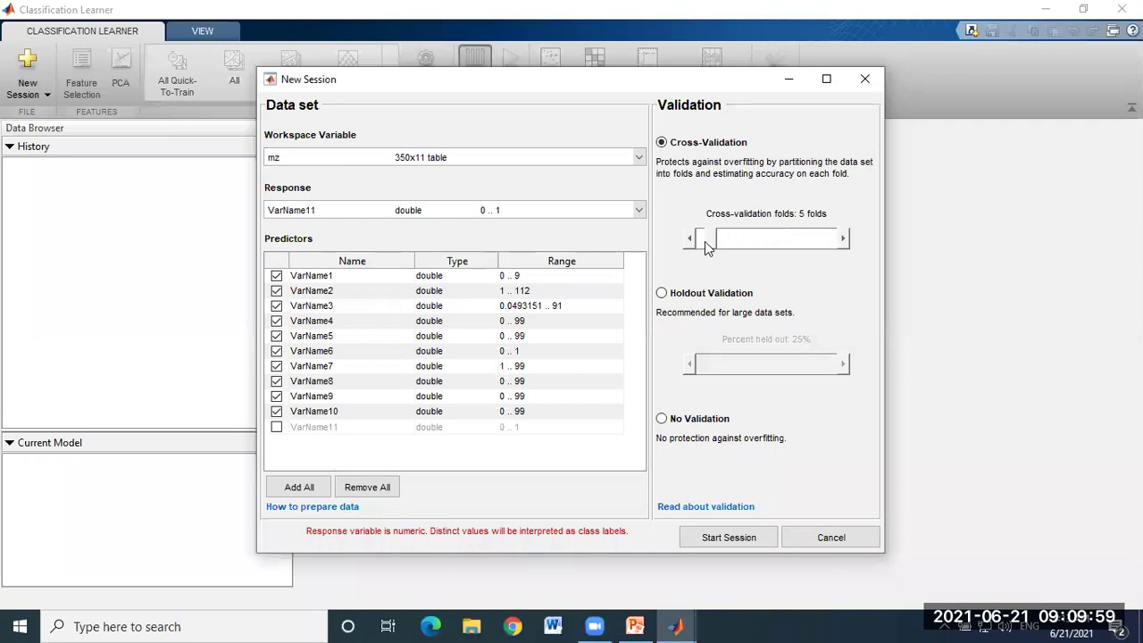
Step: Start the session with 3 cross-validation folds and open the parallel coordinates plot
left_click_drag(706, 248, 705, 242)
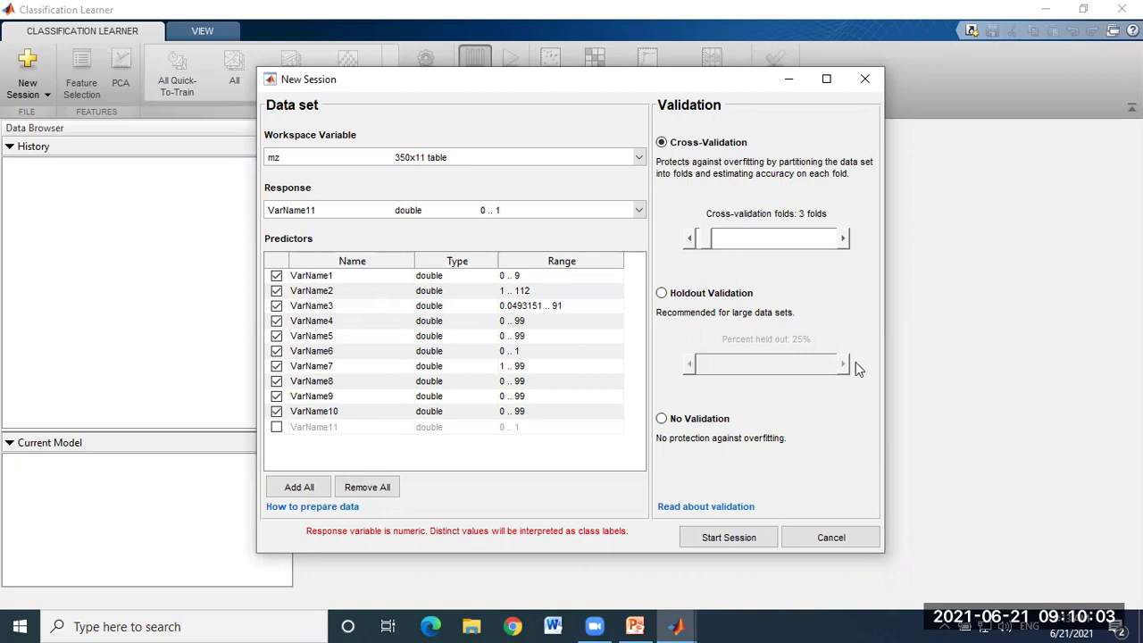
left_click(726, 540)
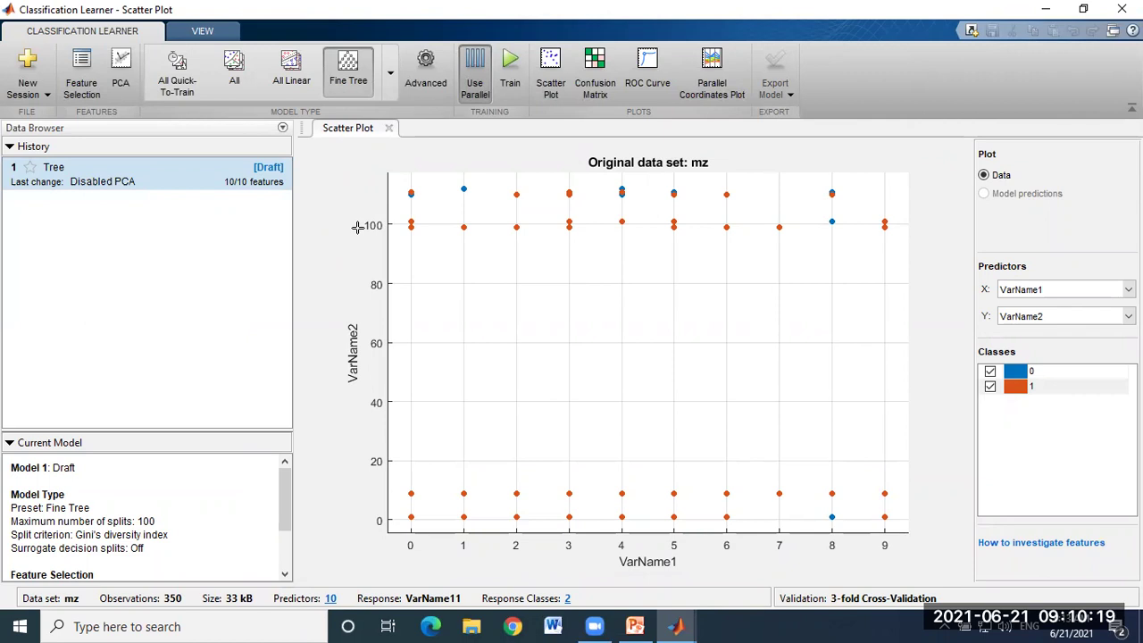
left_click(710, 76)
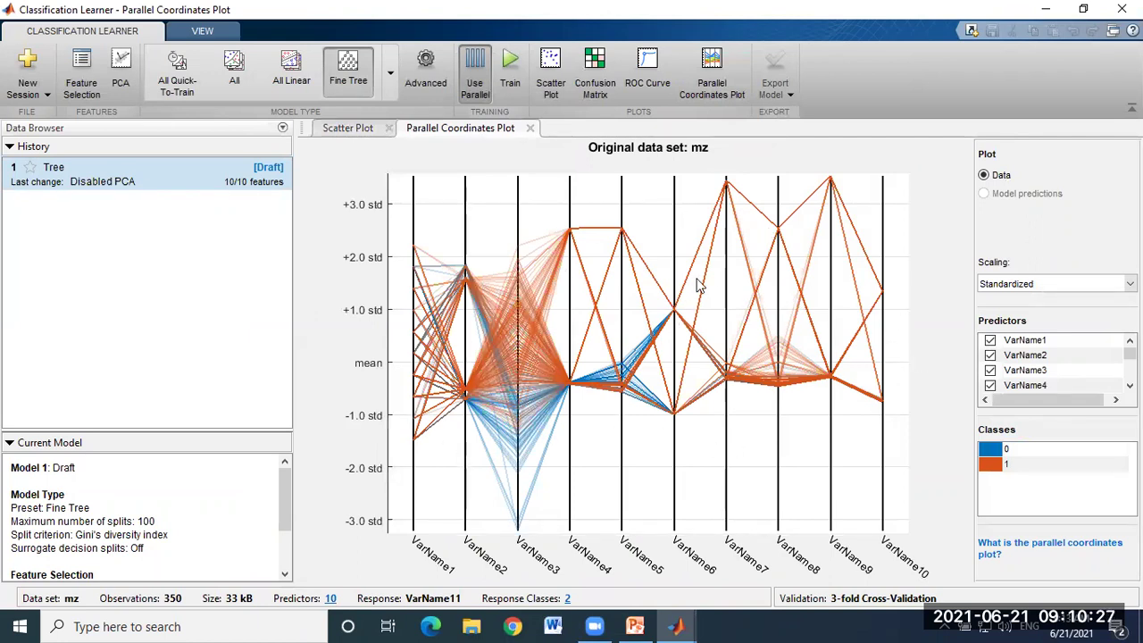
Step: Choose the All model type, review the available classifiers, and train them on the mz data
left_click(230, 75)
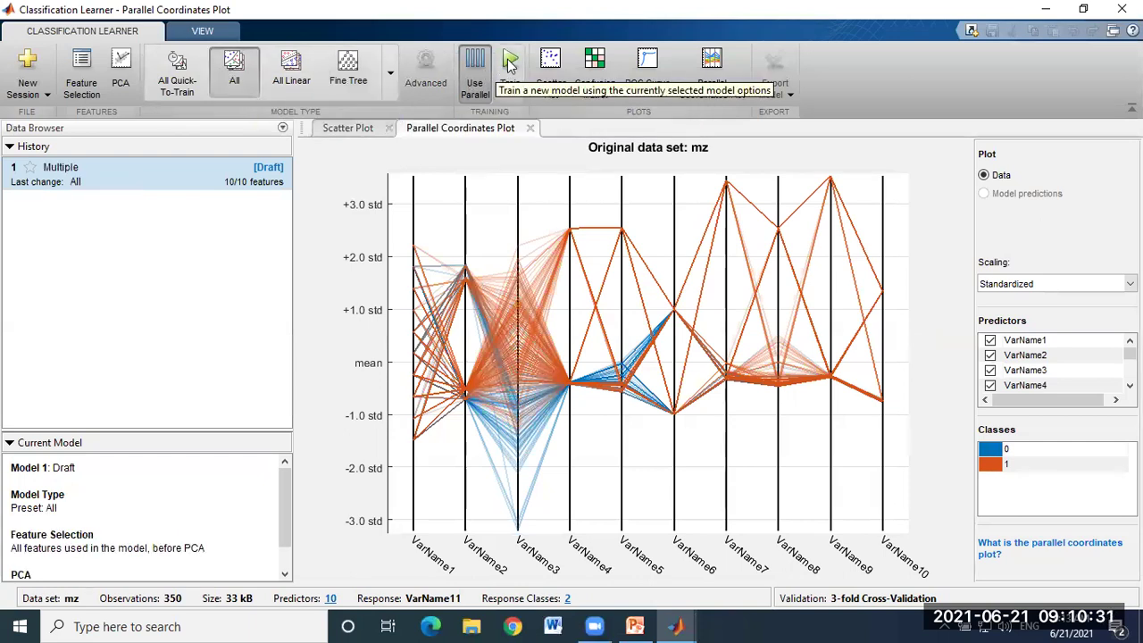
left_click(390, 74)
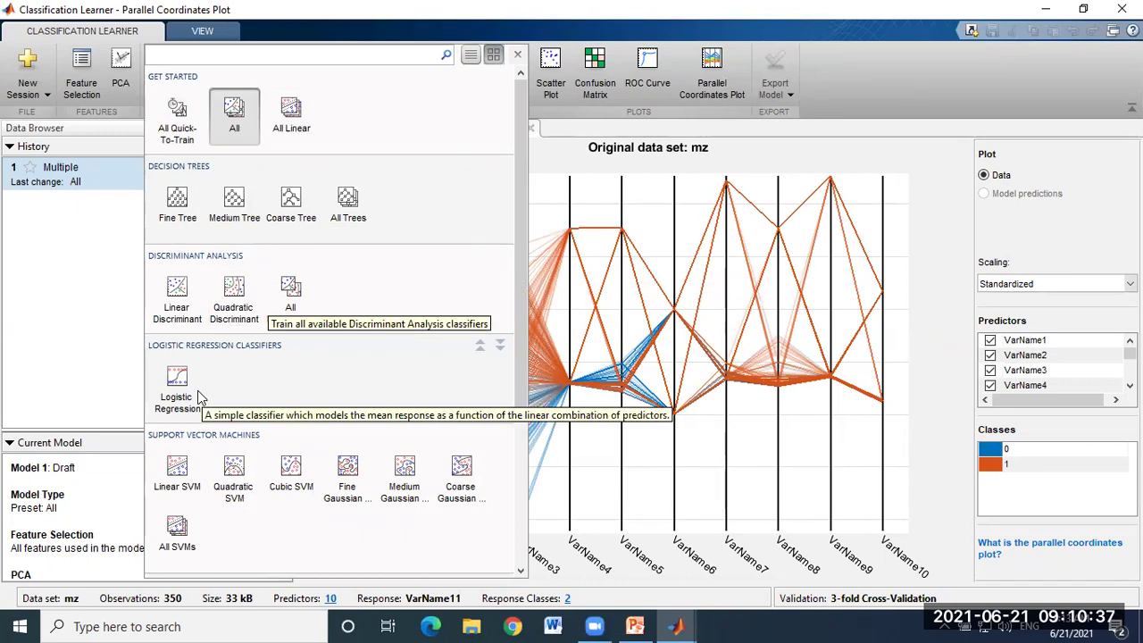
scroll(231, 475, "down", 4)
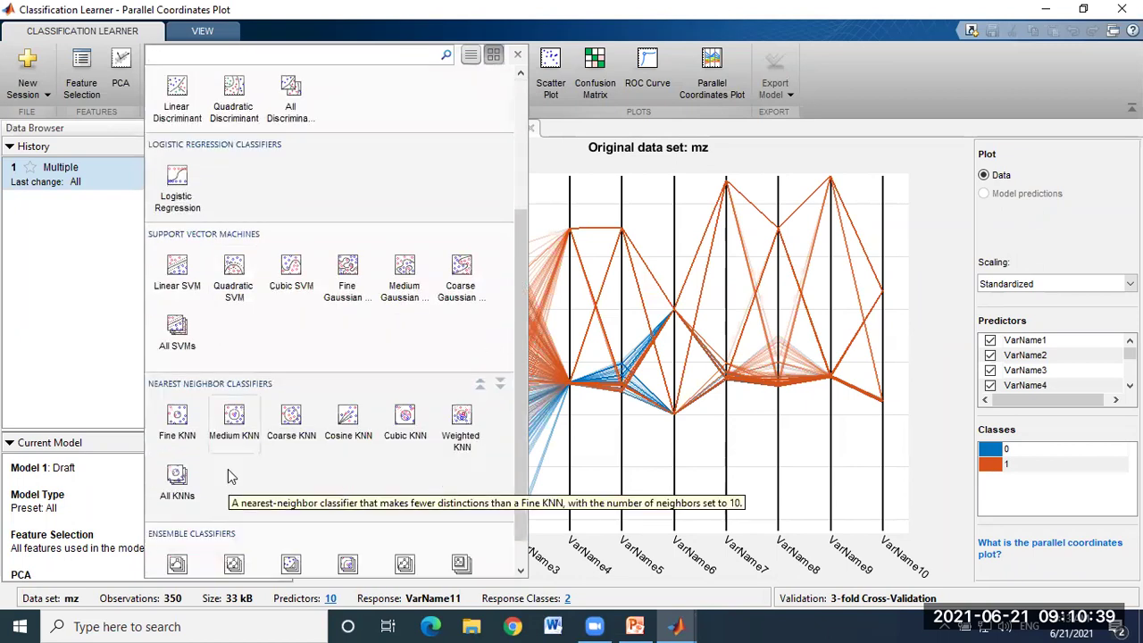
scroll(228, 476, "down", 1)
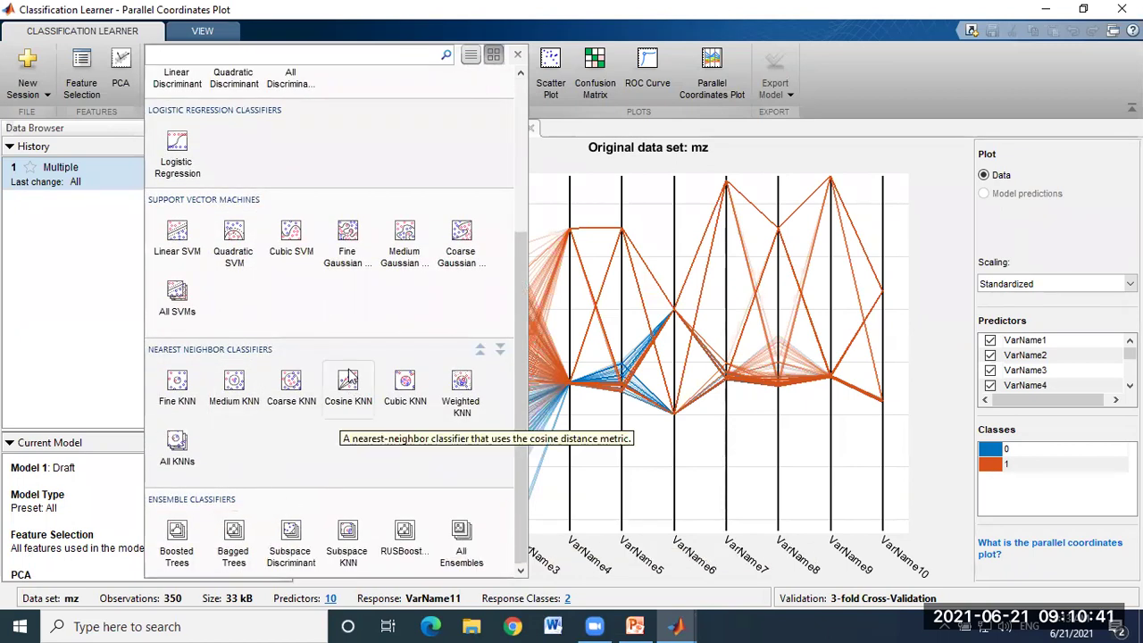
scroll(339, 368, "up", 5)
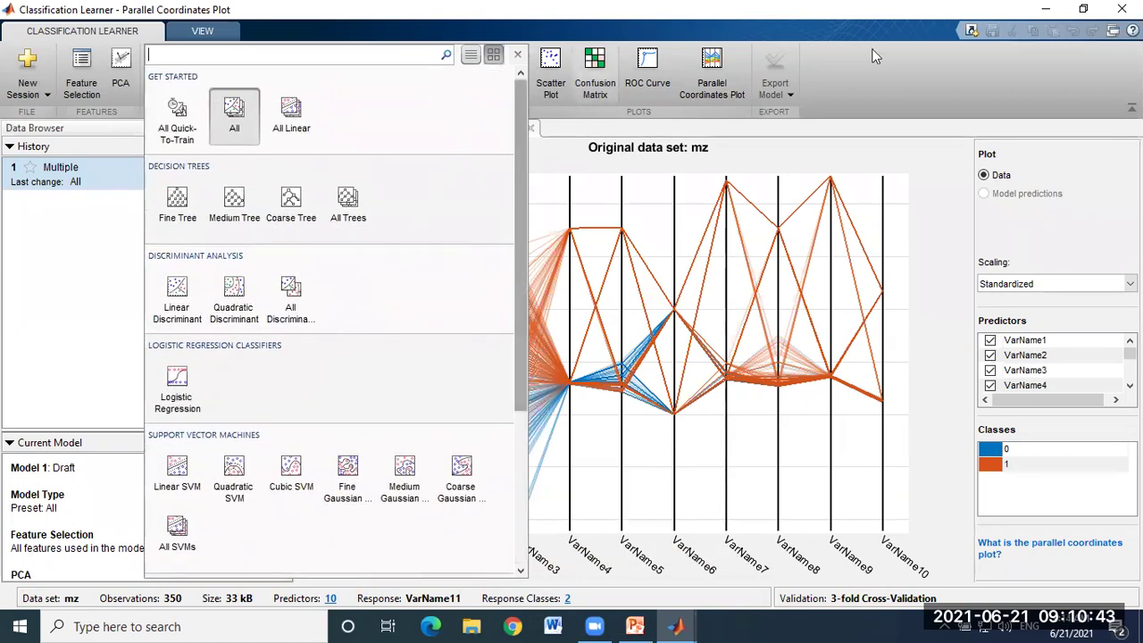
left_click(909, 49)
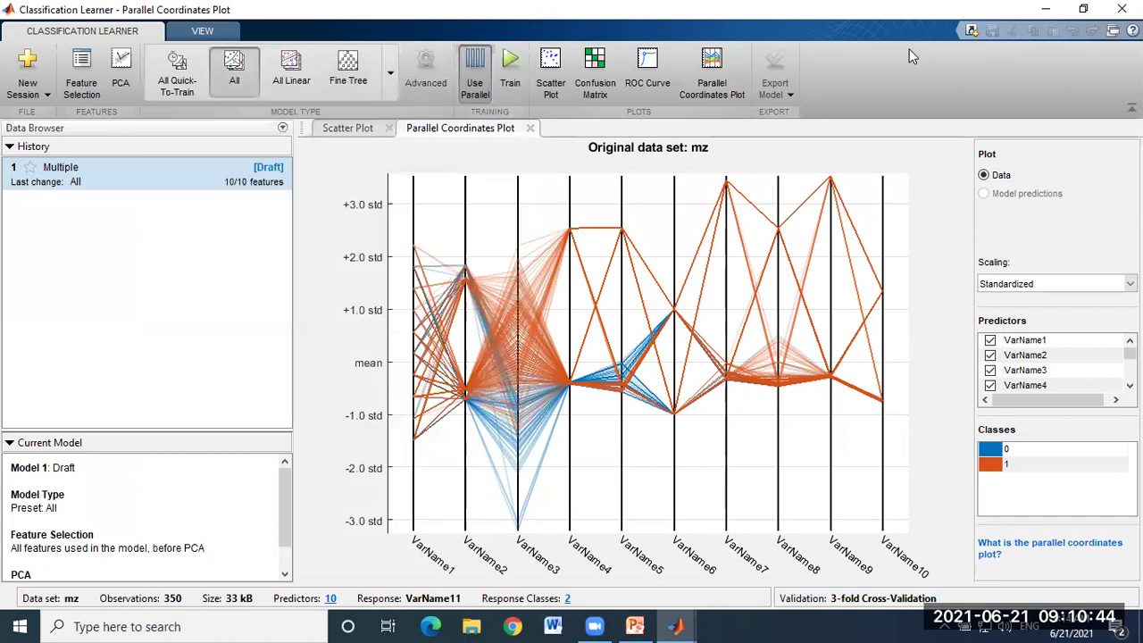
left_click(515, 58)
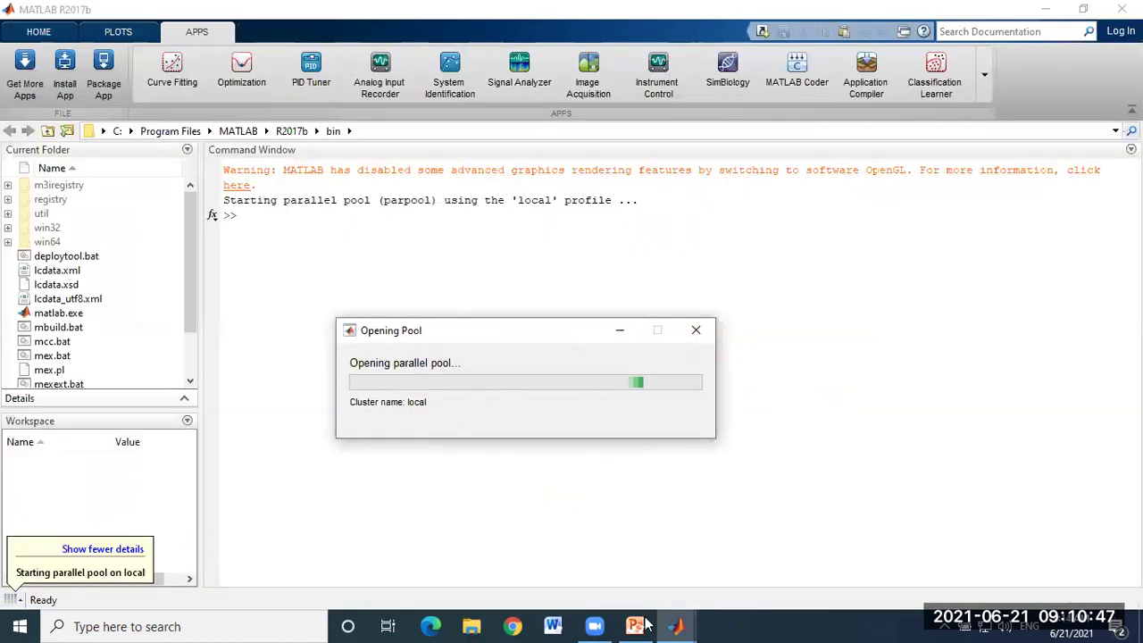
Step: Switch to the PowerPoint lecture and review the slides on linear SVM, Decision Tree, Logistic Regression and K-Mean Clustering
left_click(639, 625)
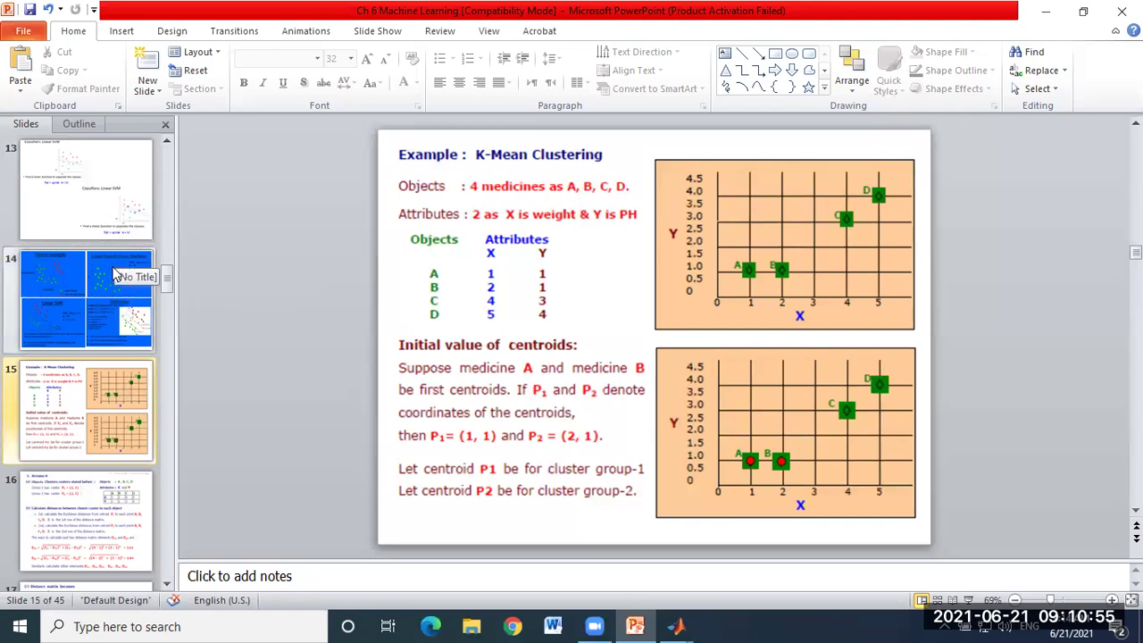
left_click(101, 204)
left_click(96, 283)
scroll(74, 324, "down", 2)
scroll(74, 323, "down", 6)
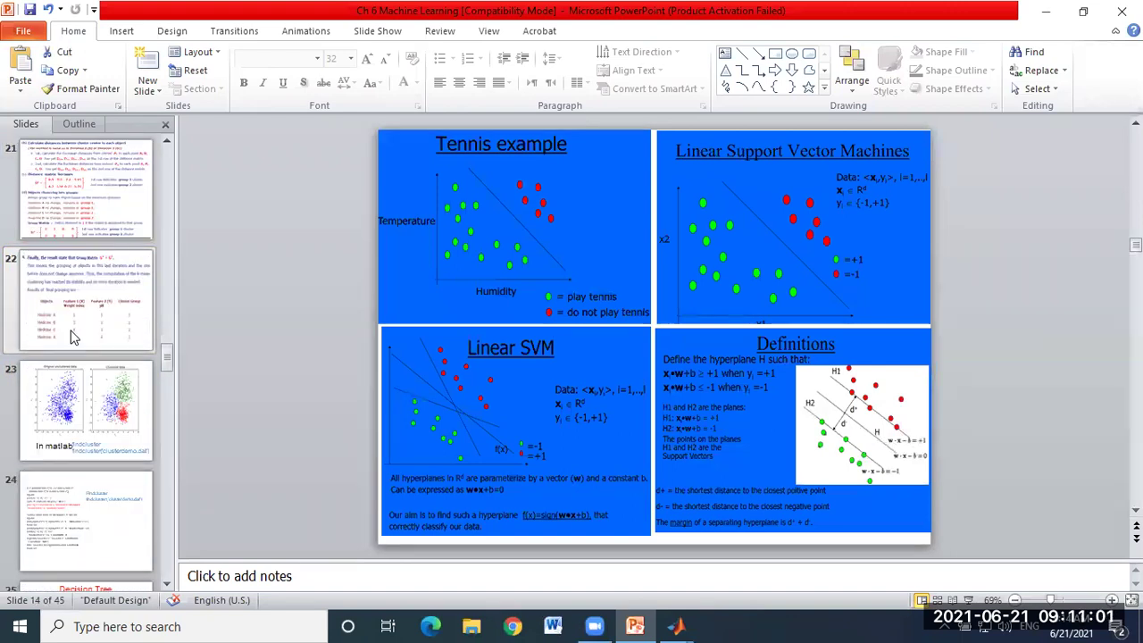
scroll(74, 337, "down", 2)
left_click(102, 368)
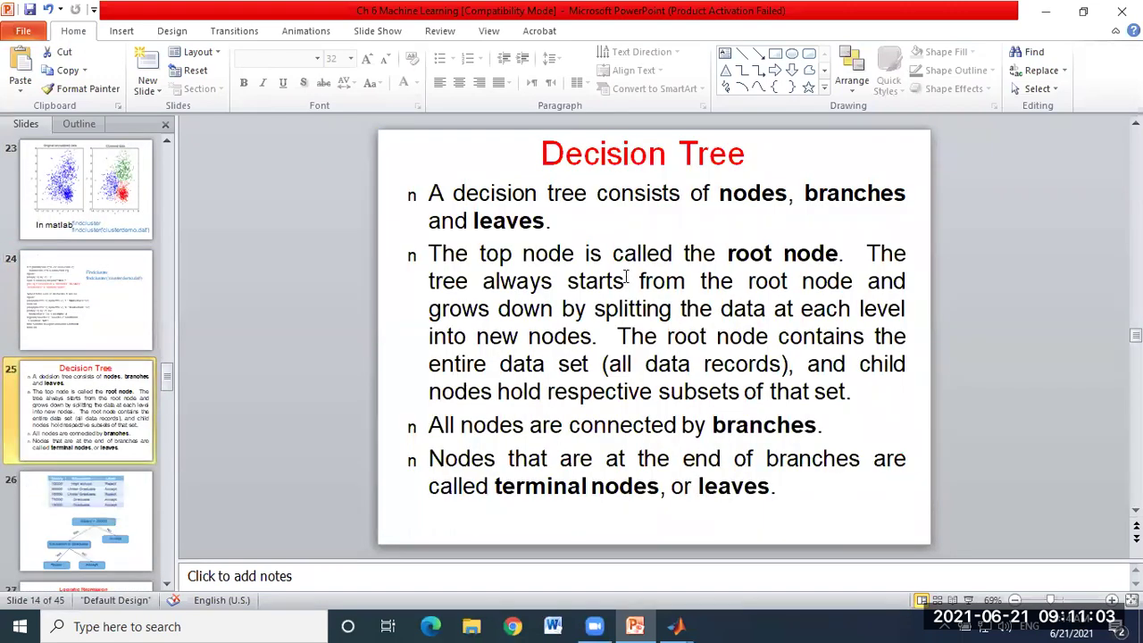
scroll(111, 381, "down", 2)
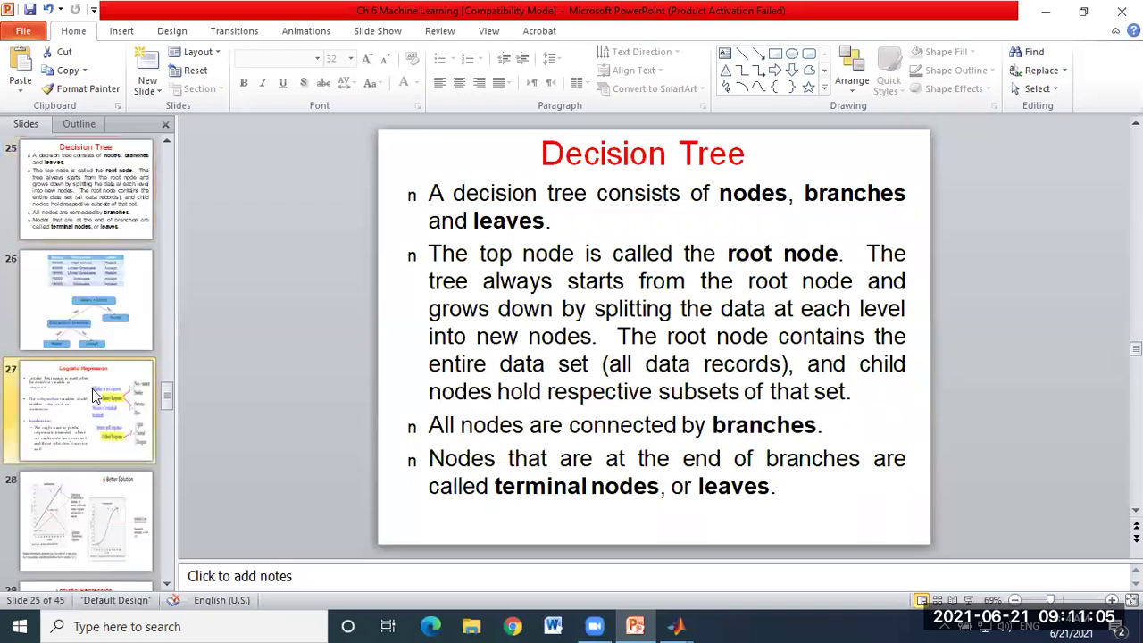
left_click(92, 388)
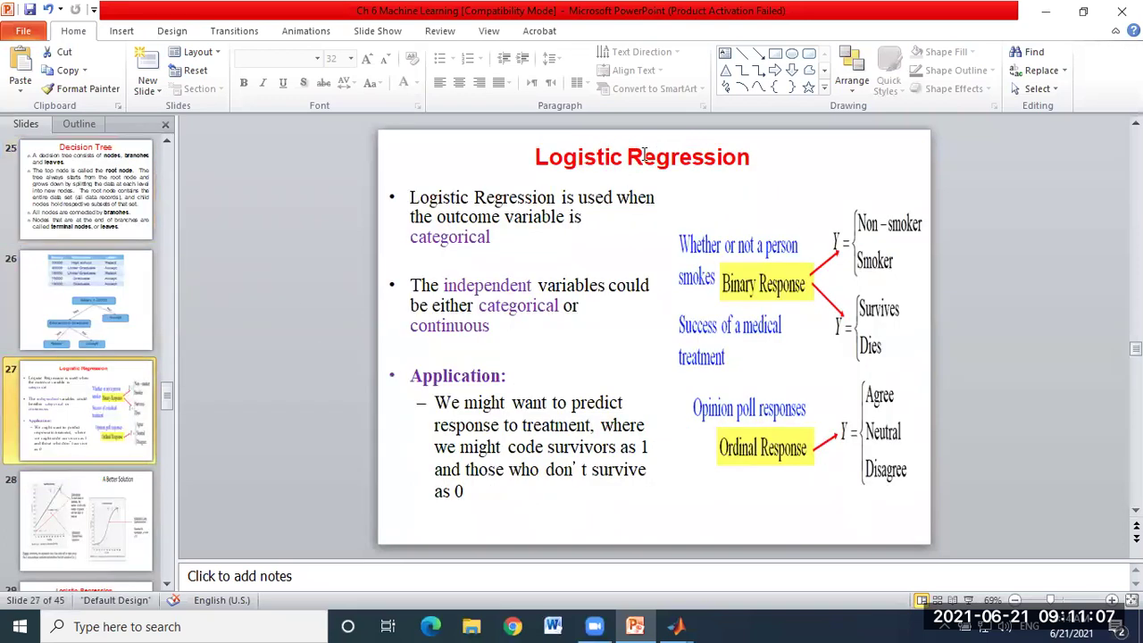
scroll(161, 269, "up", 9)
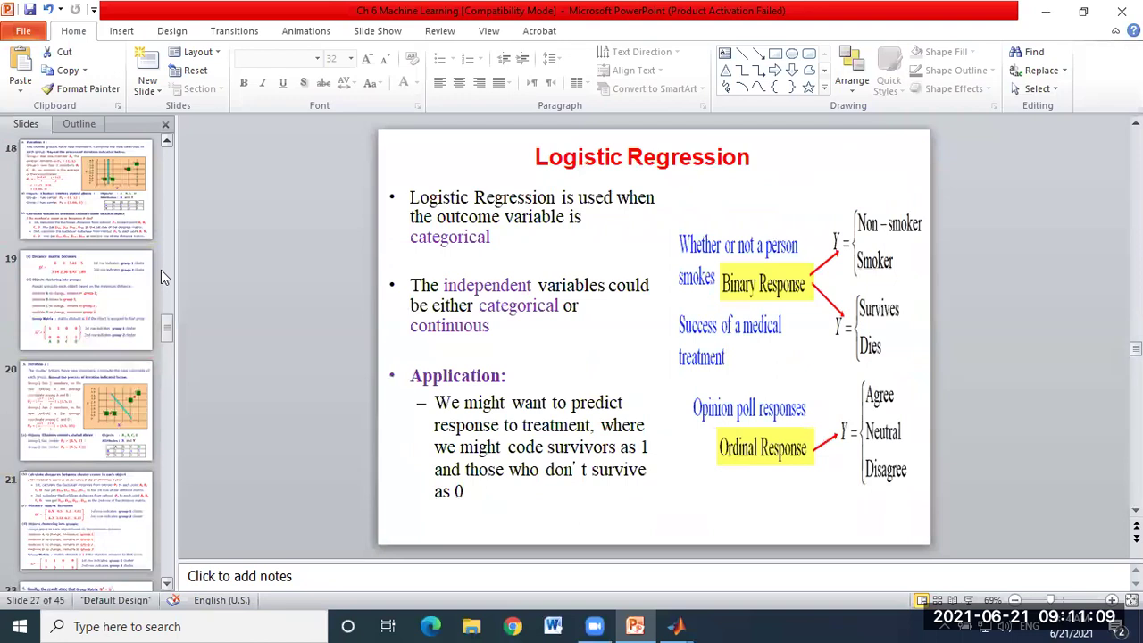
scroll(161, 269, "up", 2)
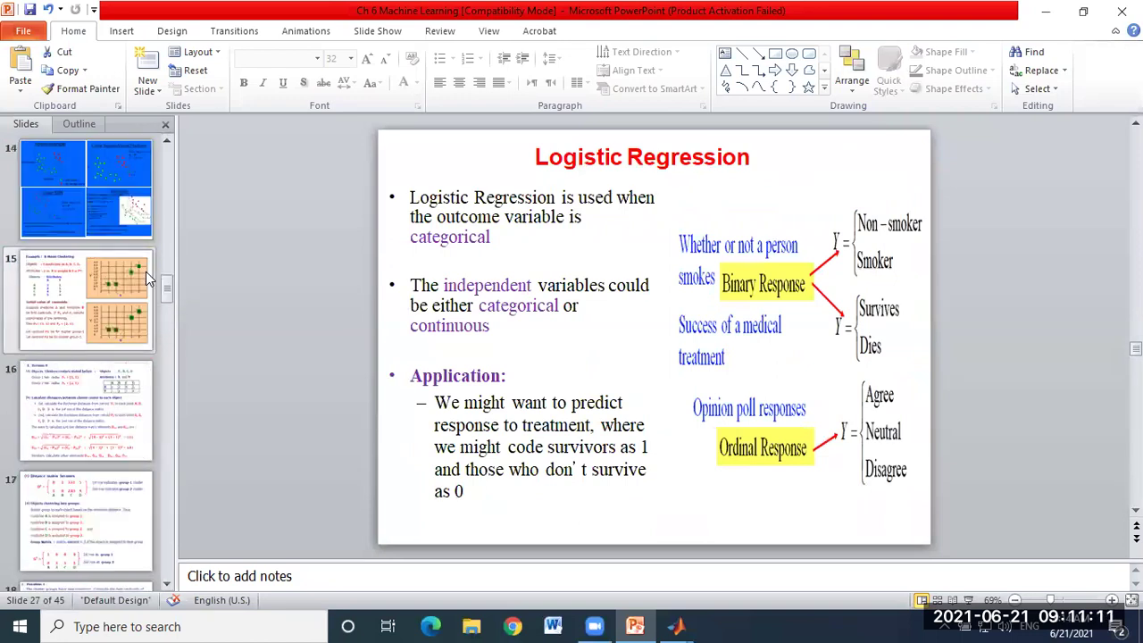
left_click(78, 295)
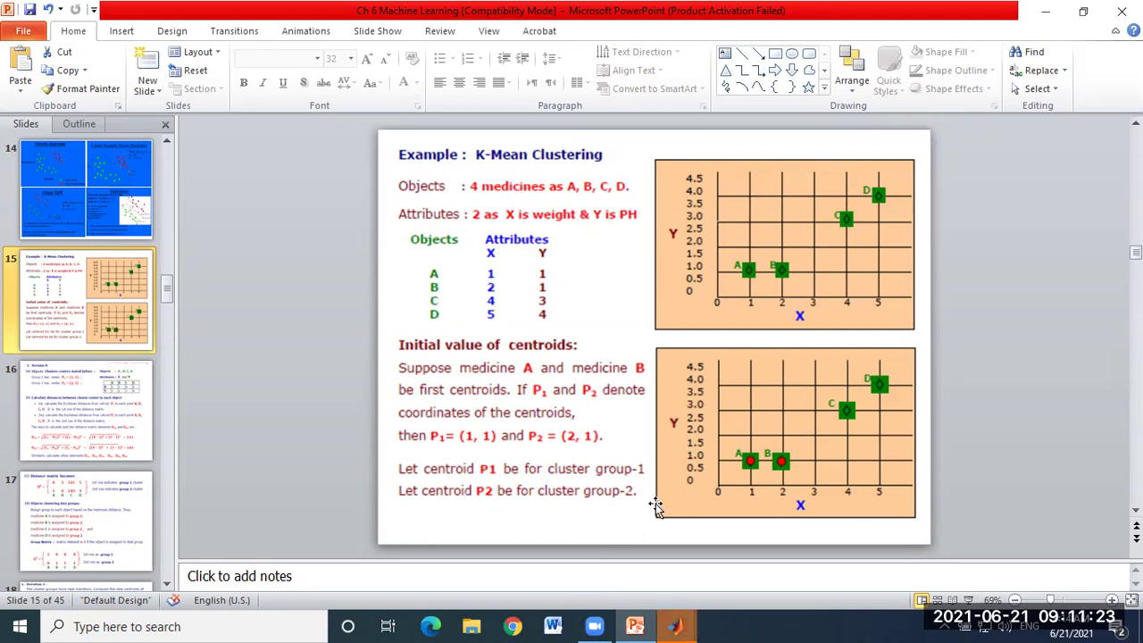
Step: Return to Classification Learner and examine the accuracies of all trained models in the history
mouse_move(676, 626)
left_click(744, 559)
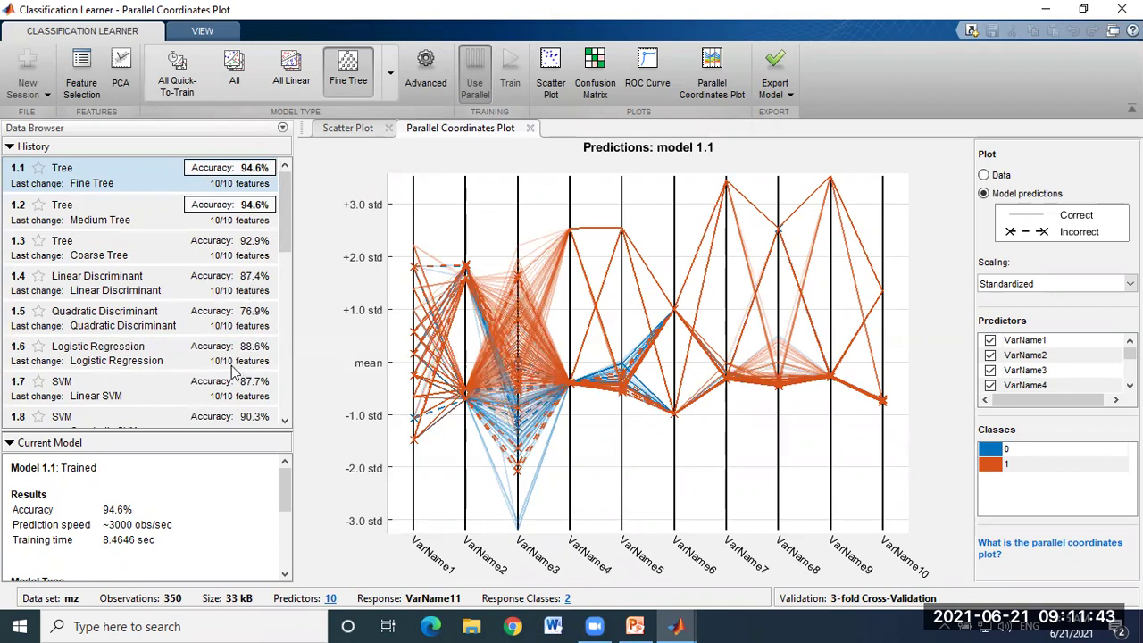
left_click(286, 403)
scroll(286, 404, "down", 1)
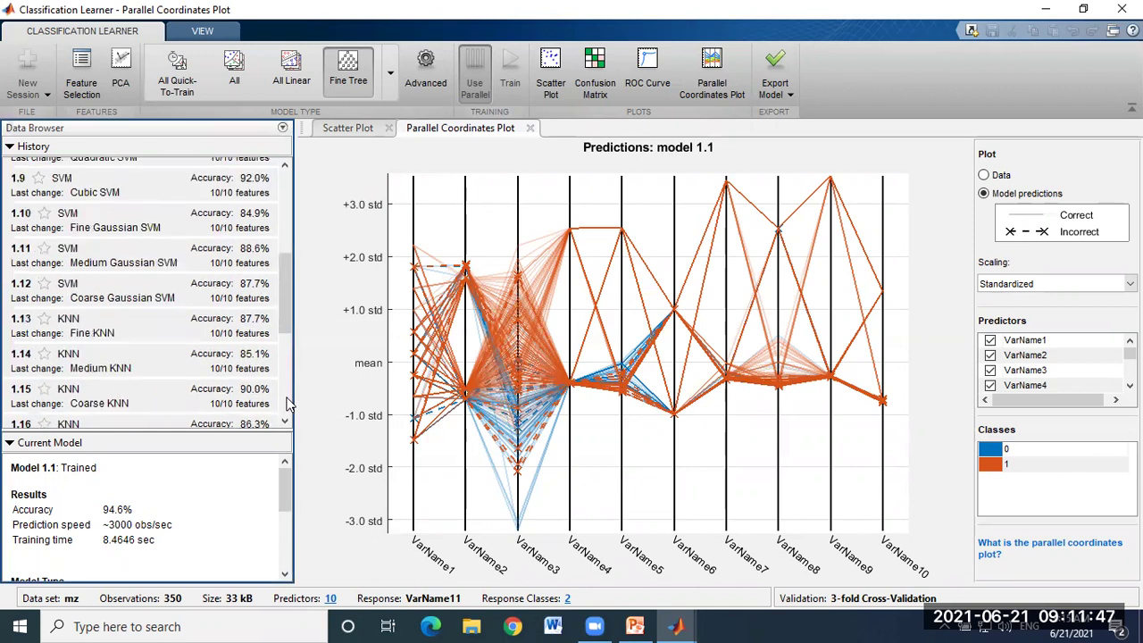
left_click(286, 404)
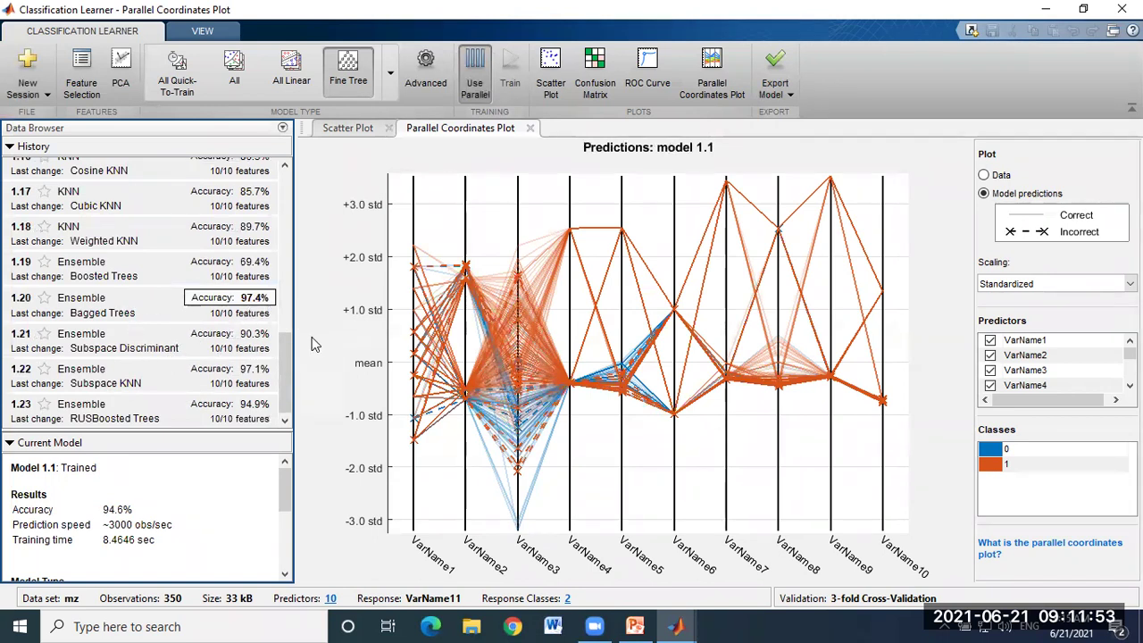
left_click_drag(288, 366, 277, 209)
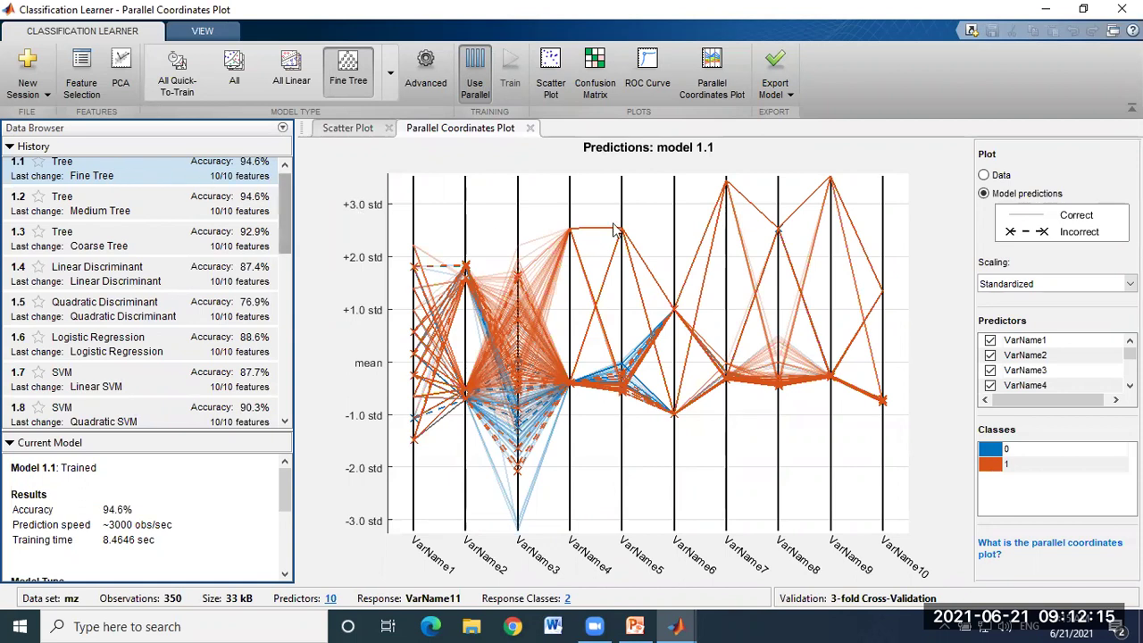
Step: Show the Fine Tree model's confusion matrix and compare its true positive rates, positive predictive values and number of observations
left_click(607, 68)
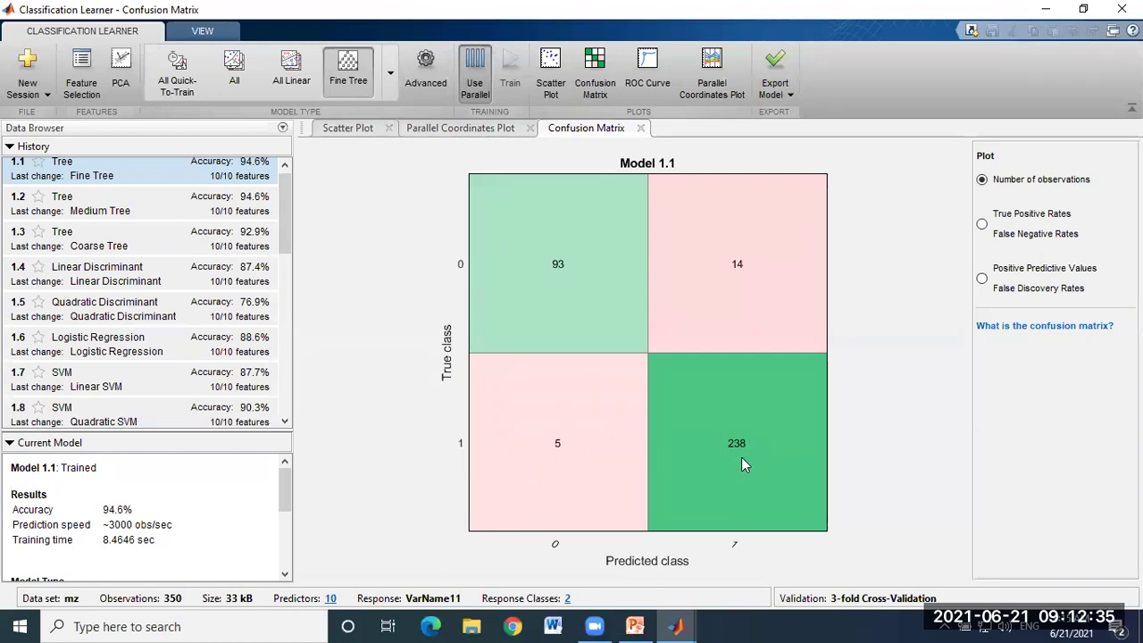
left_click(984, 226)
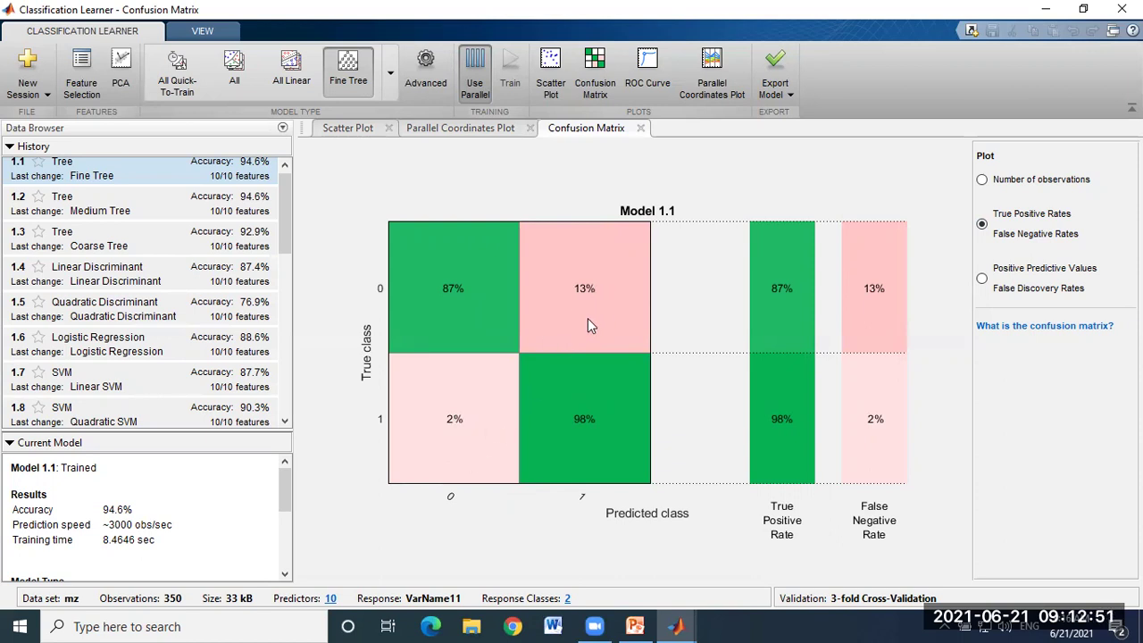
left_click(981, 279)
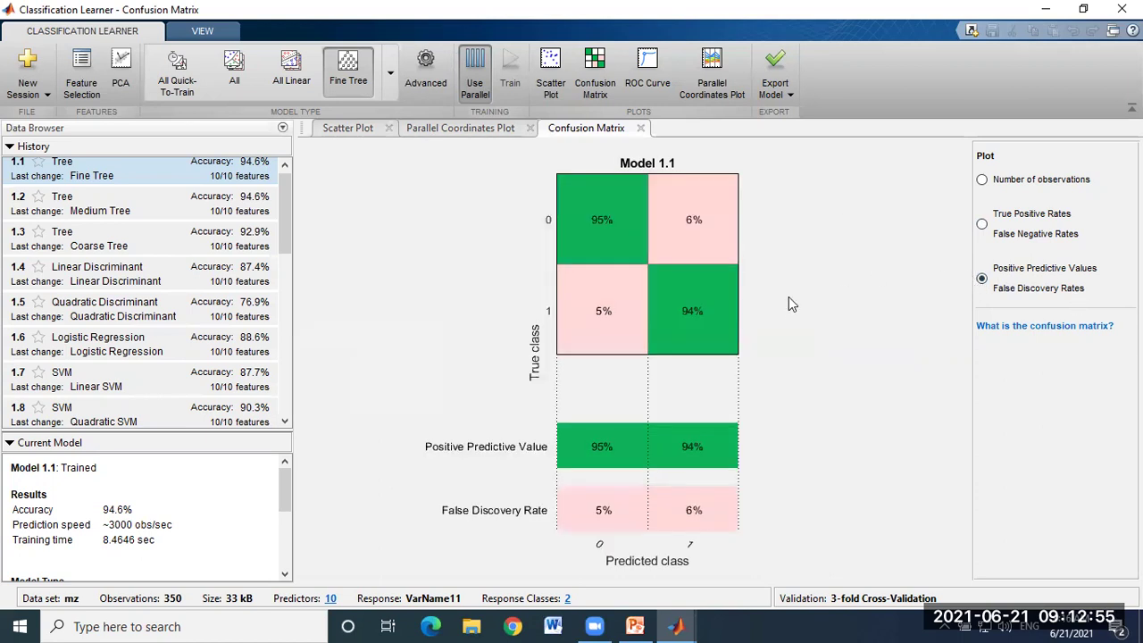
left_click(982, 224)
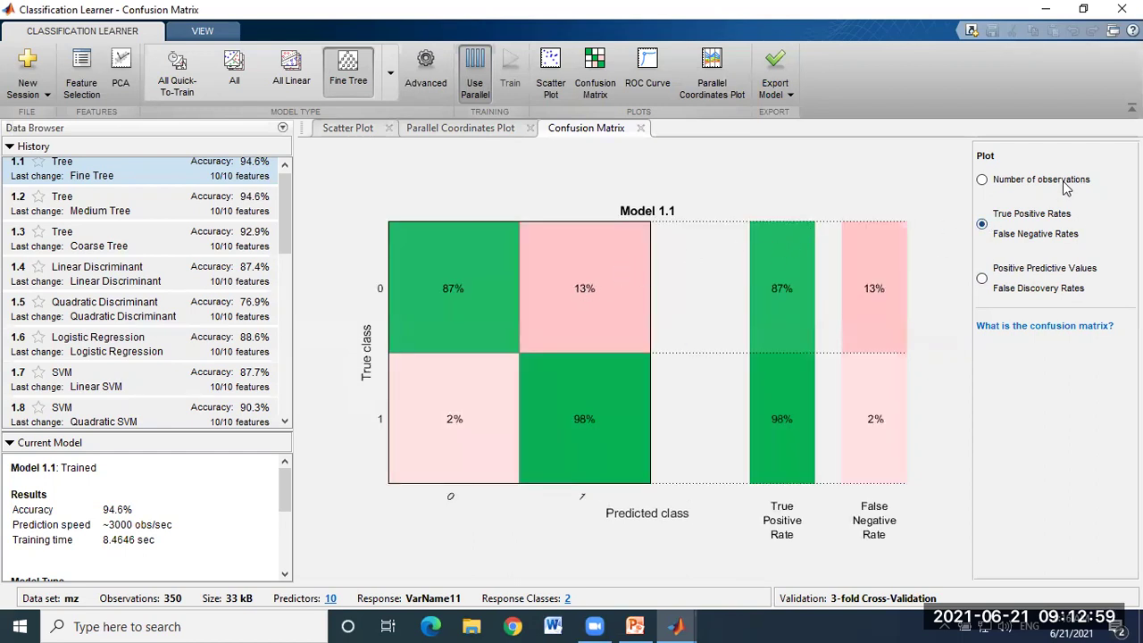
left_click(982, 180)
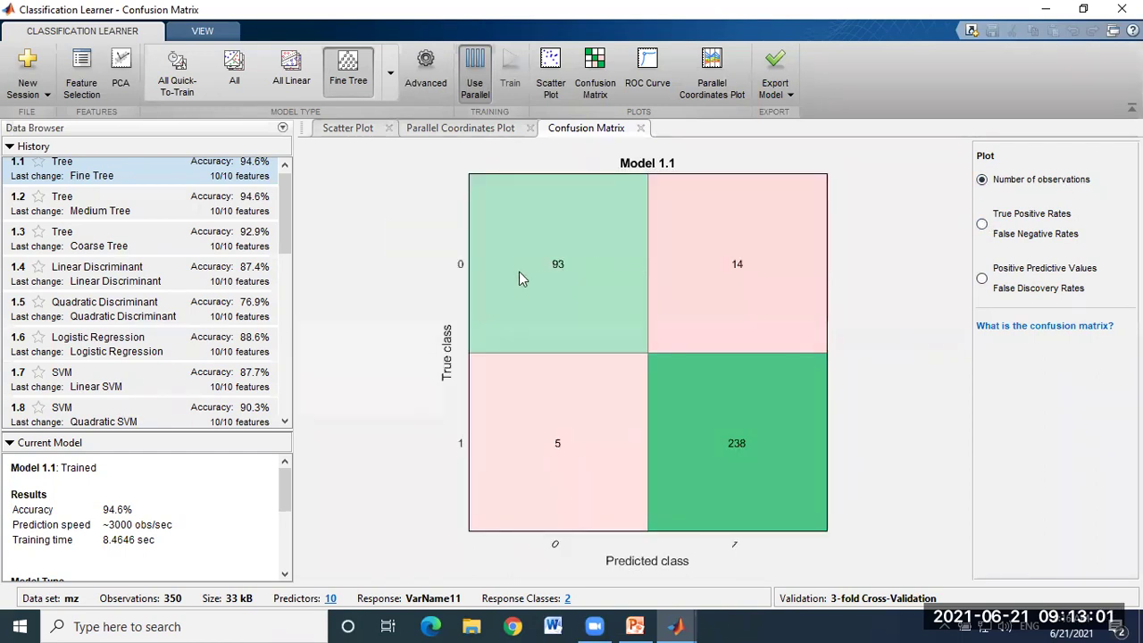
Step: Plot the ROC curve of the Fine Tree model and enlarge the current model details
left_click(647, 72)
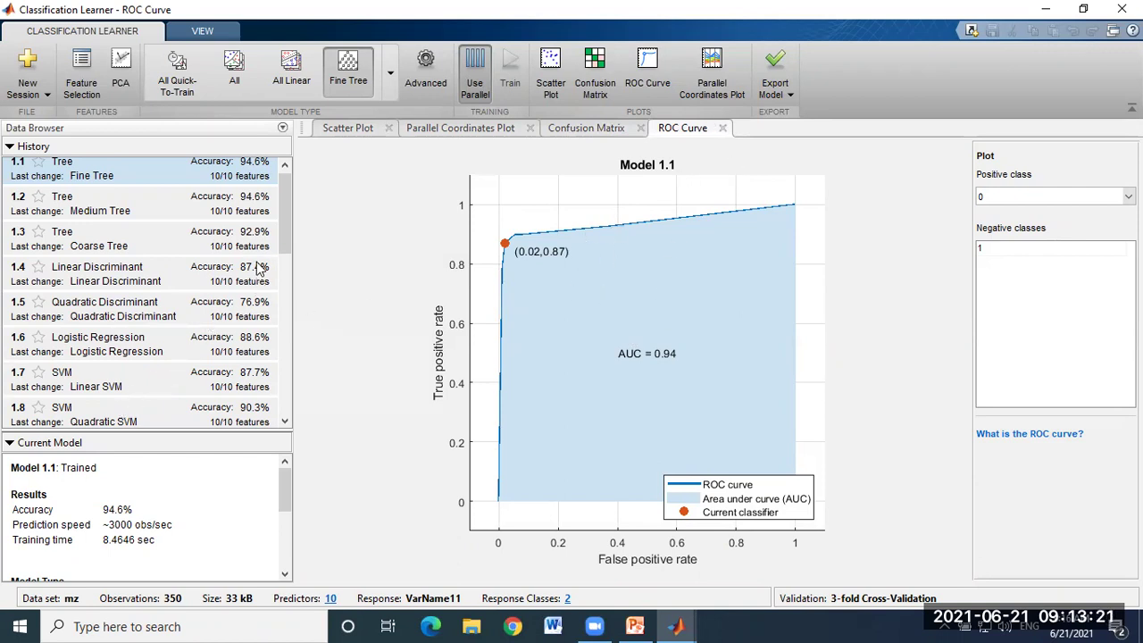
left_click(127, 174)
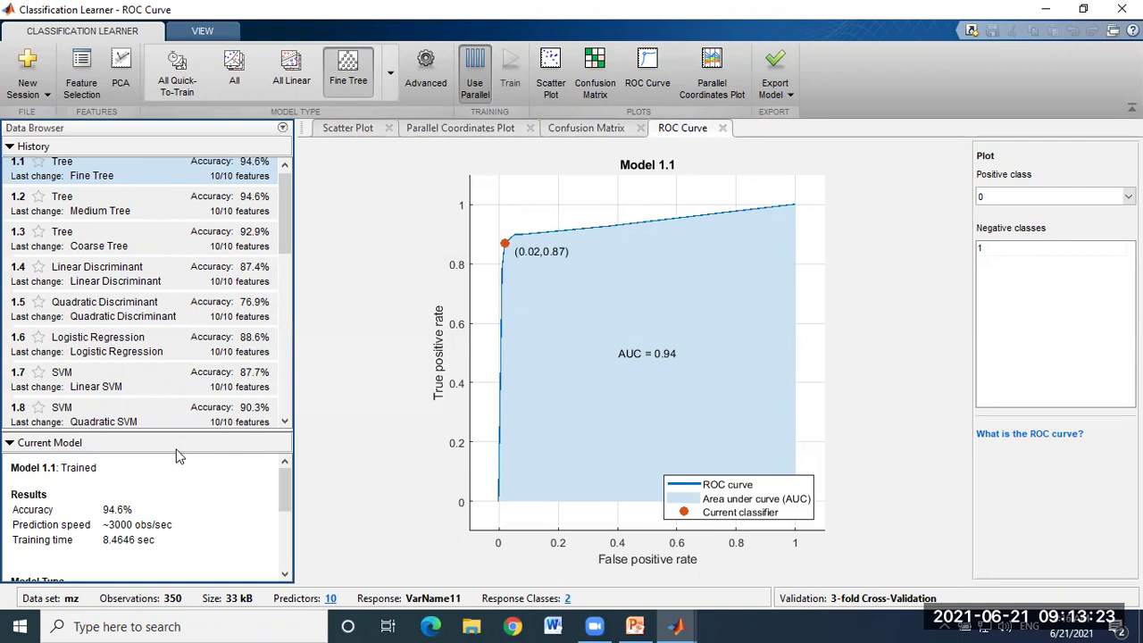
left_click_drag(167, 436, 172, 316)
left_click(224, 624)
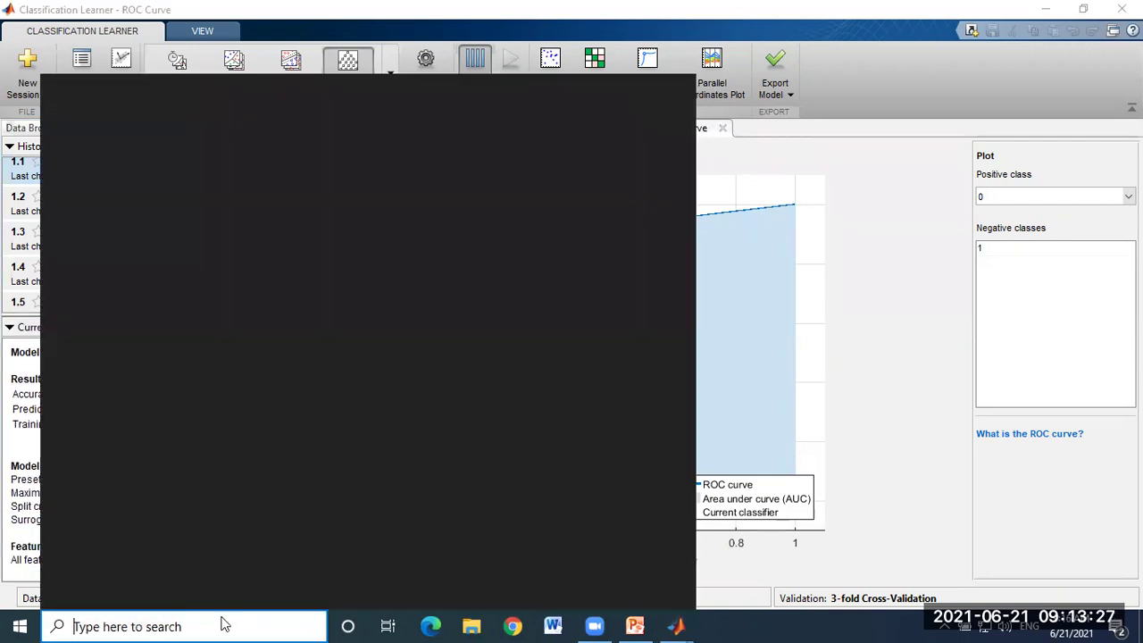
Step: Capture the Fine Tree model's current details with Snipping Tool and close the snip without keeping it
type("s")
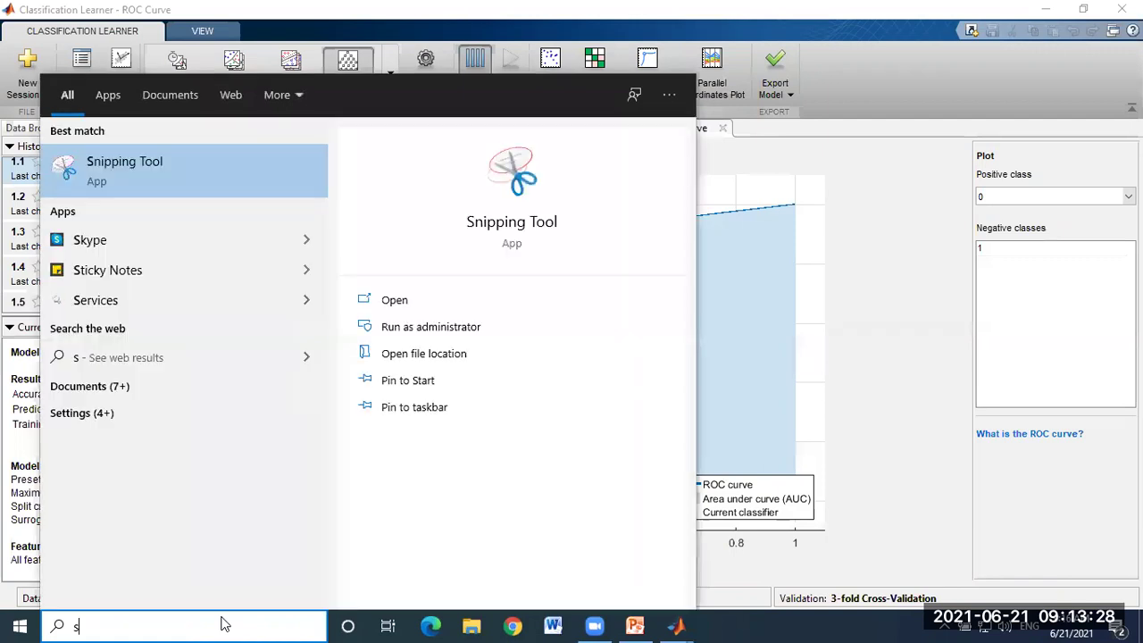
left_click(196, 186)
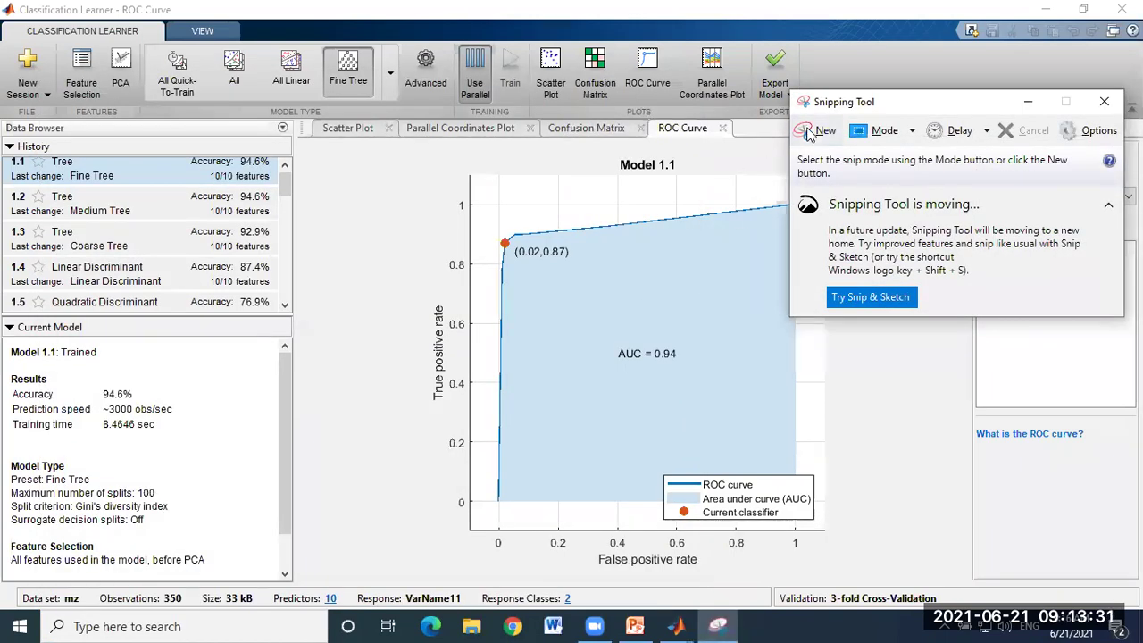
left_click(808, 132)
left_click_drag(3, 345, 288, 589)
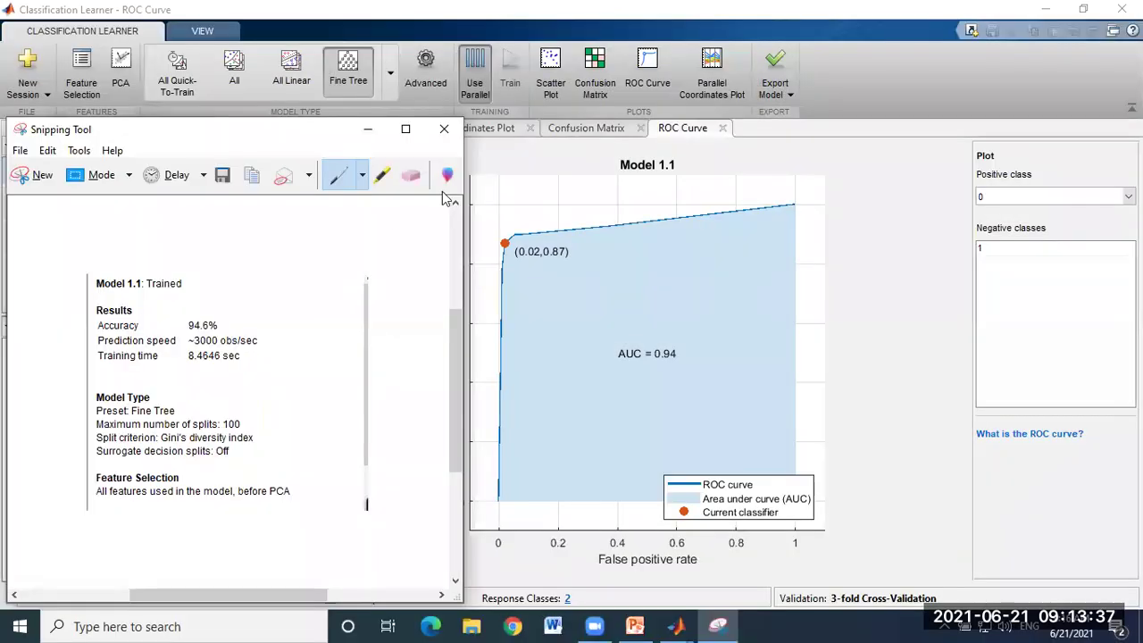
left_click(444, 132)
left_click(305, 378)
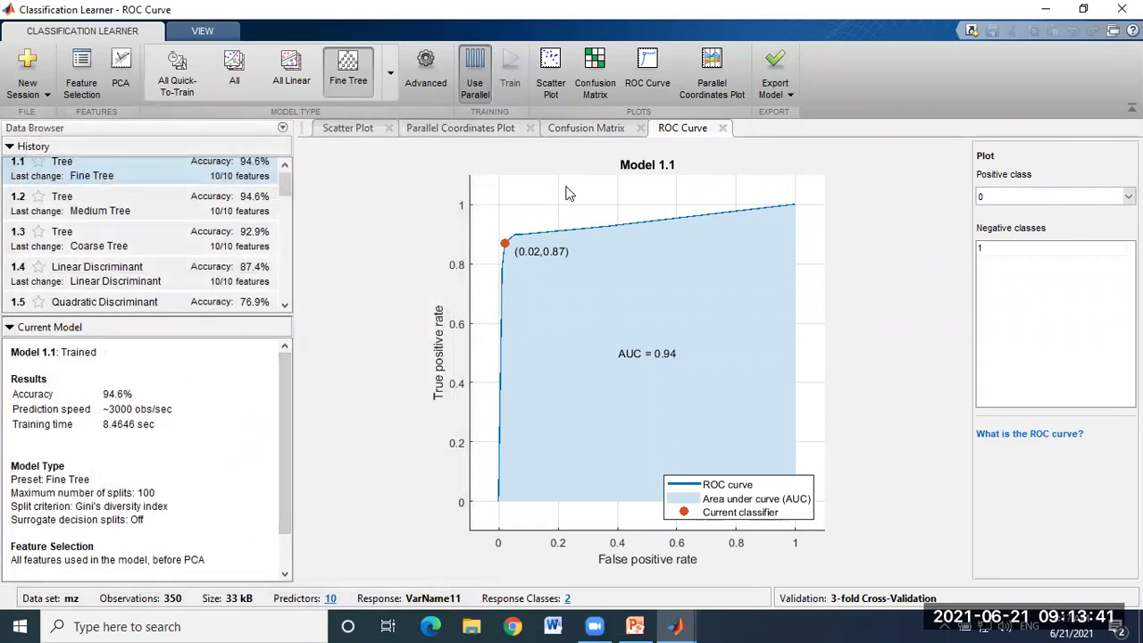
Step: Examine the Linear SVM model's ROC curve and its confusion matrix with true positive and false negative rates
scroll(286, 265, "down", 4)
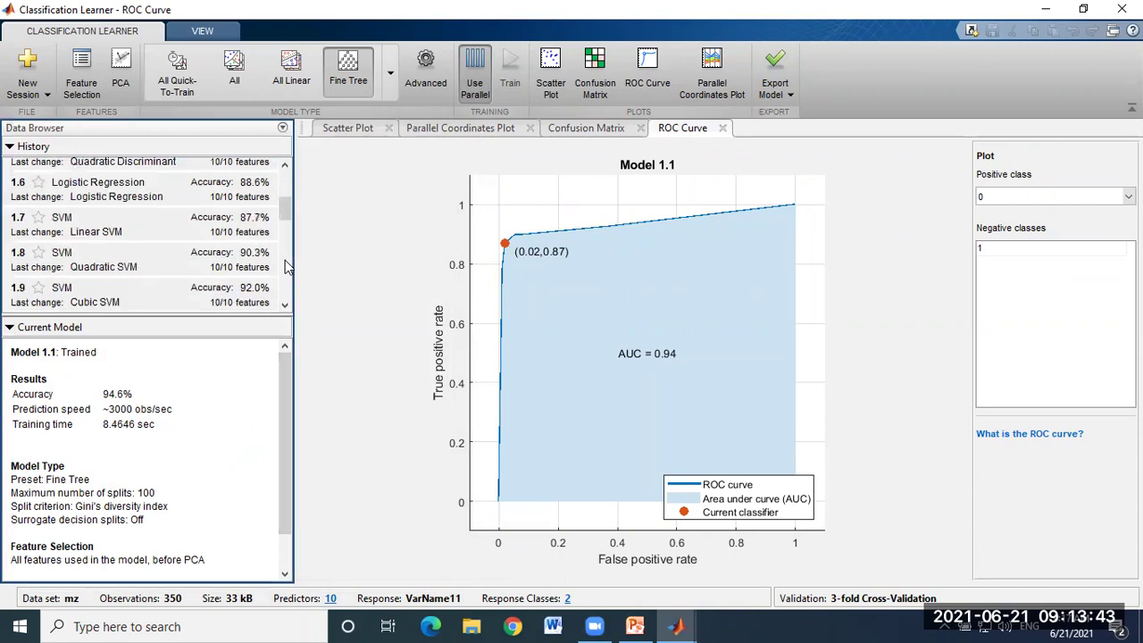
left_click(107, 225)
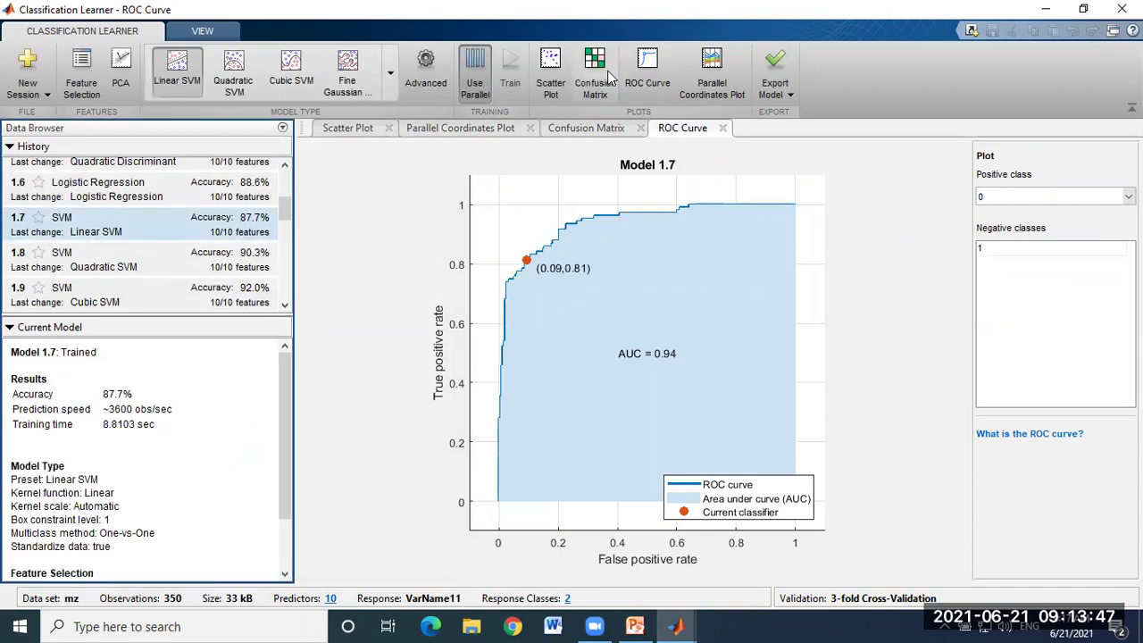
left_click(608, 76)
left_click(640, 77)
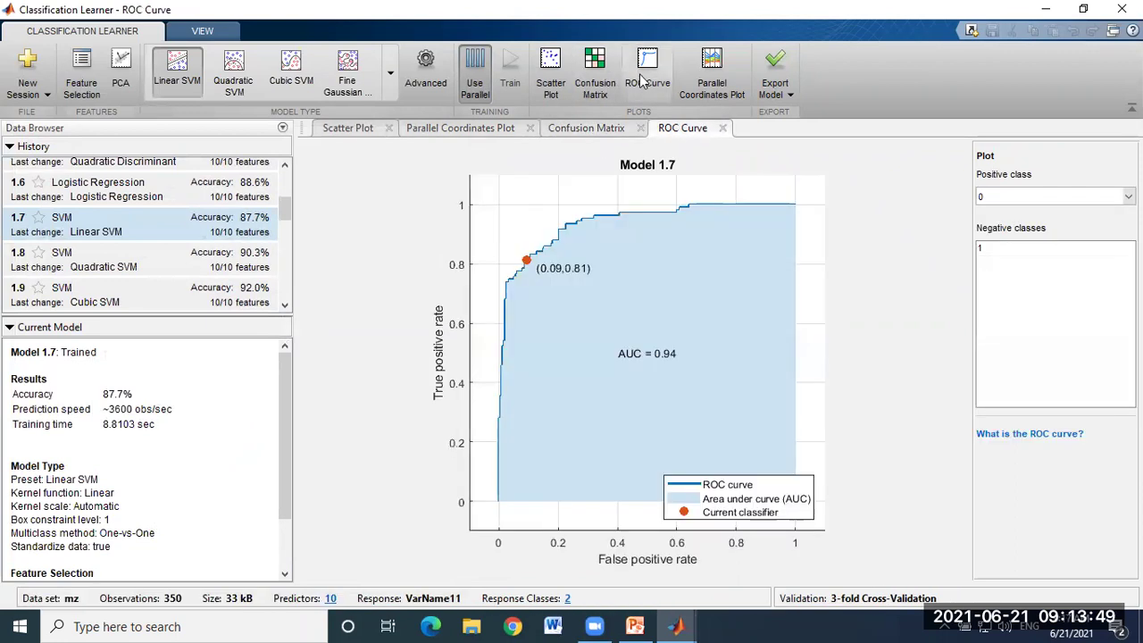
left_click(594, 70)
left_click(986, 223)
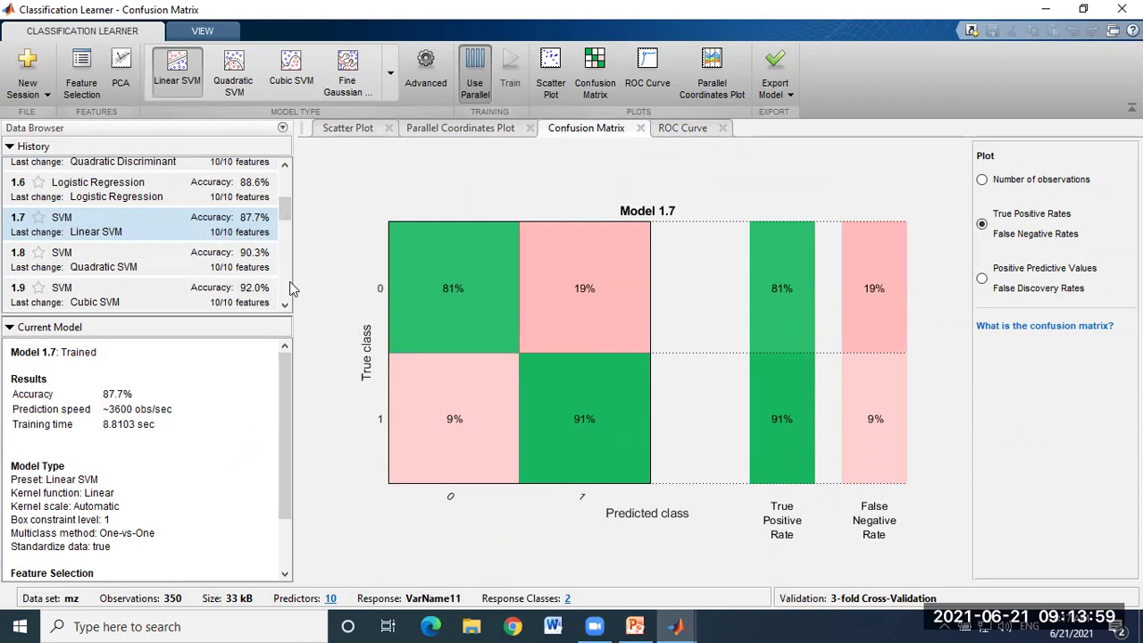
Step: Show the Medium KNN model's confusion matrix and return to the first models in the history
scroll(290, 288, "down", 4)
left_click(114, 295)
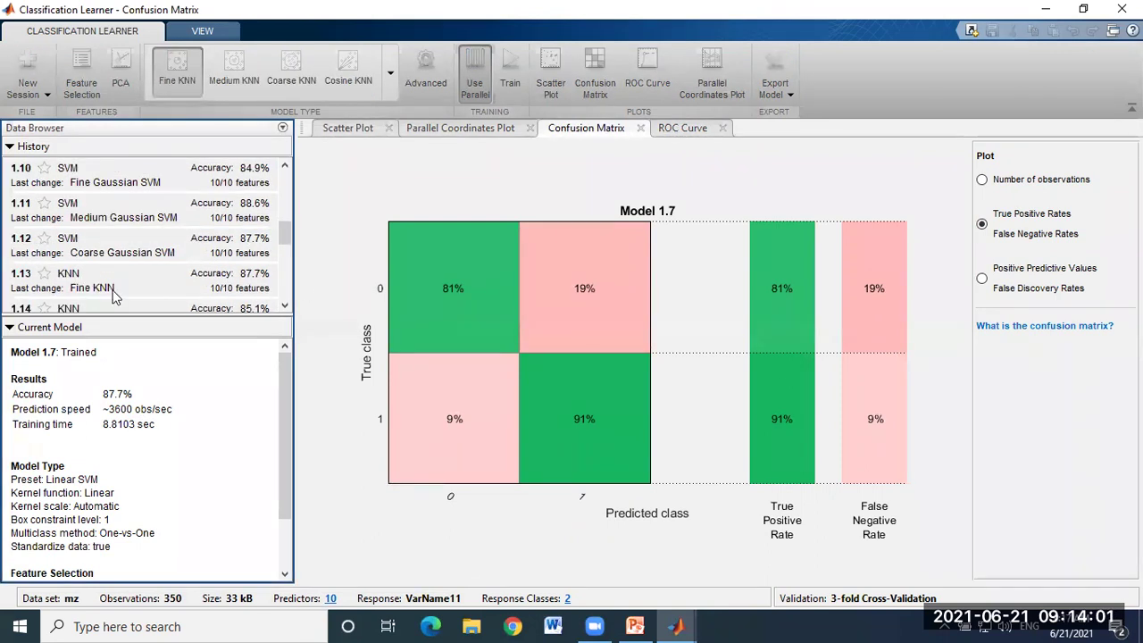
left_click(134, 307)
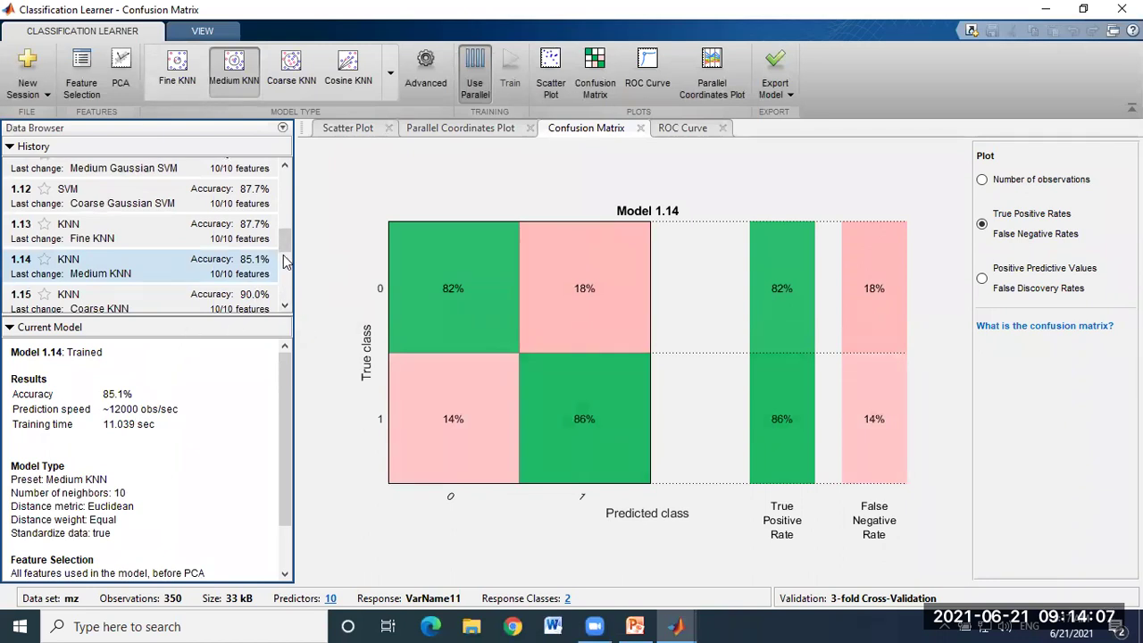
scroll(284, 259, "up", 10)
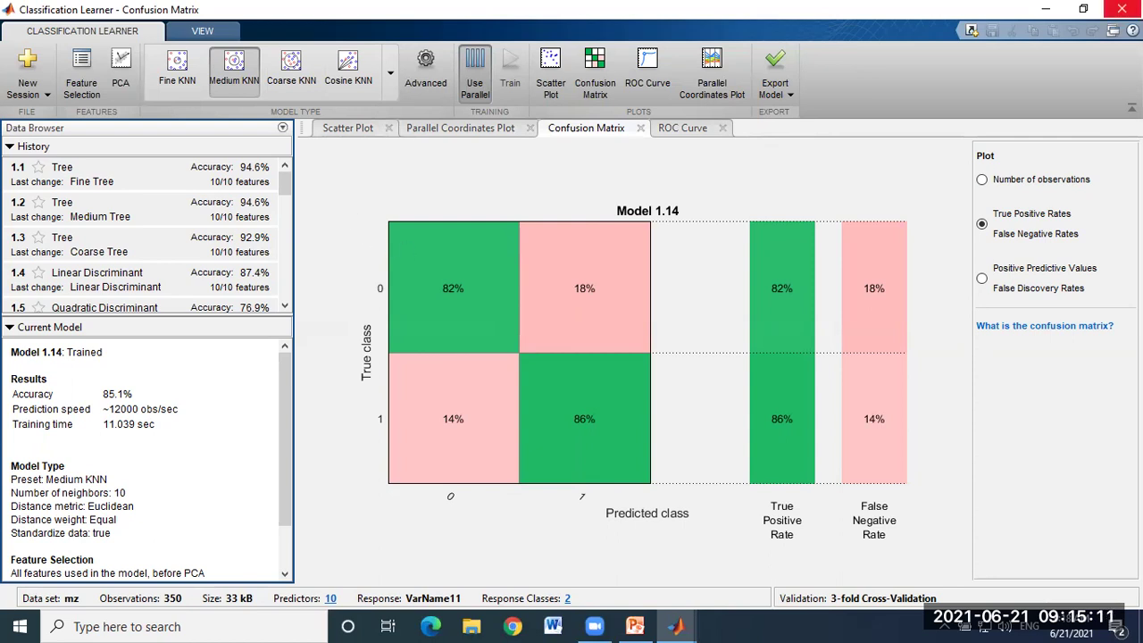
Step: Close Classification Learner without exporting the models and launch Neural Network Start with the nnstart command
left_click(1122, 9)
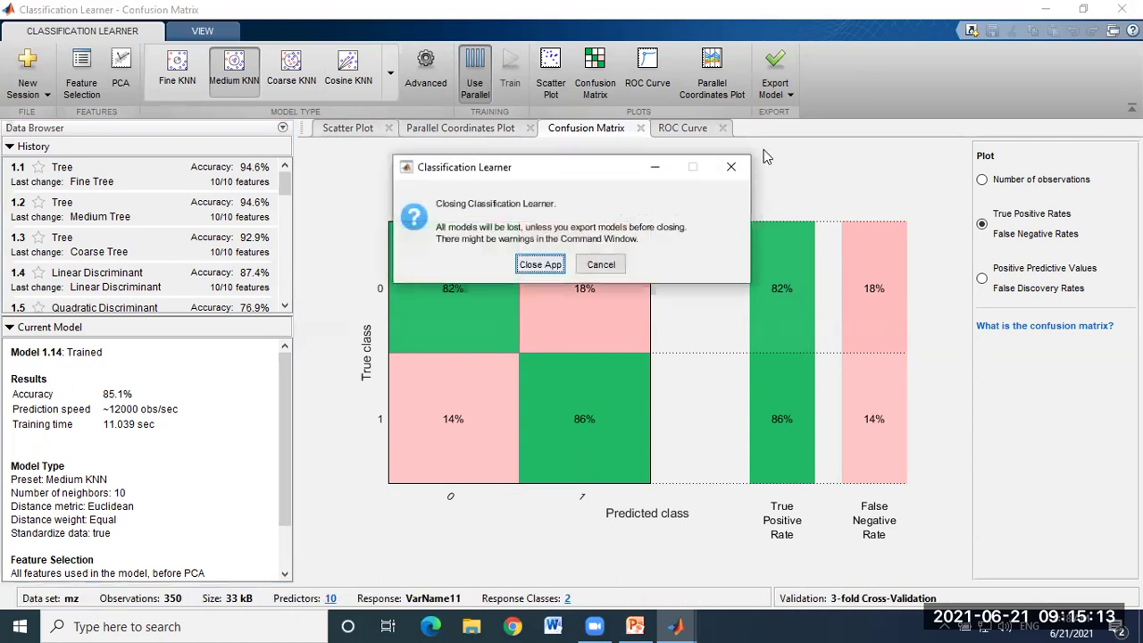
left_click(539, 265)
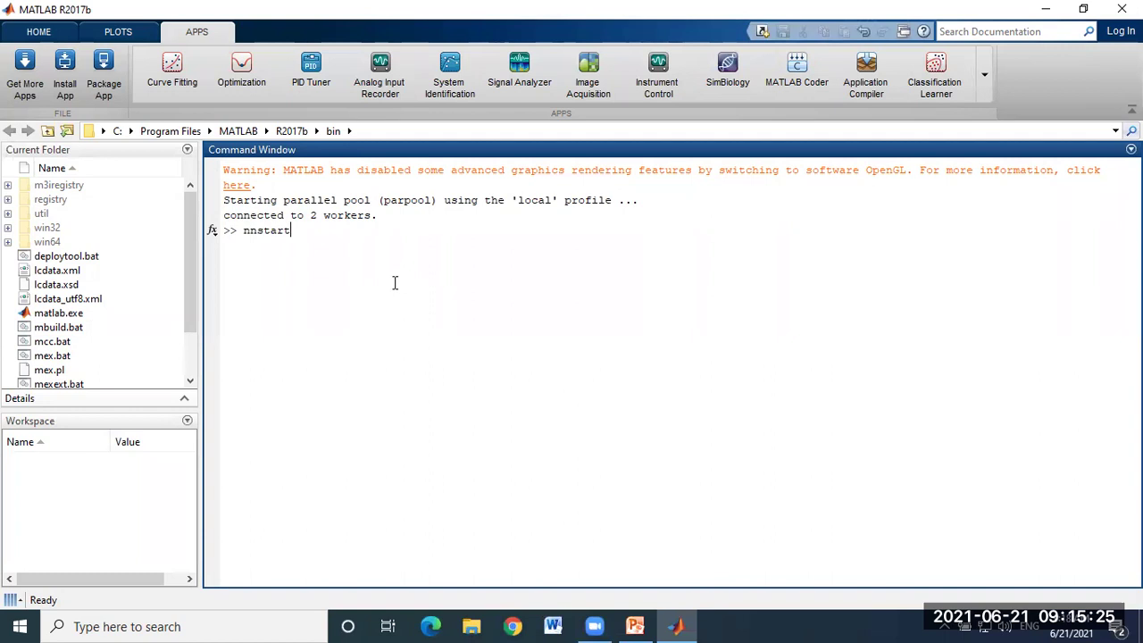
key("Return")
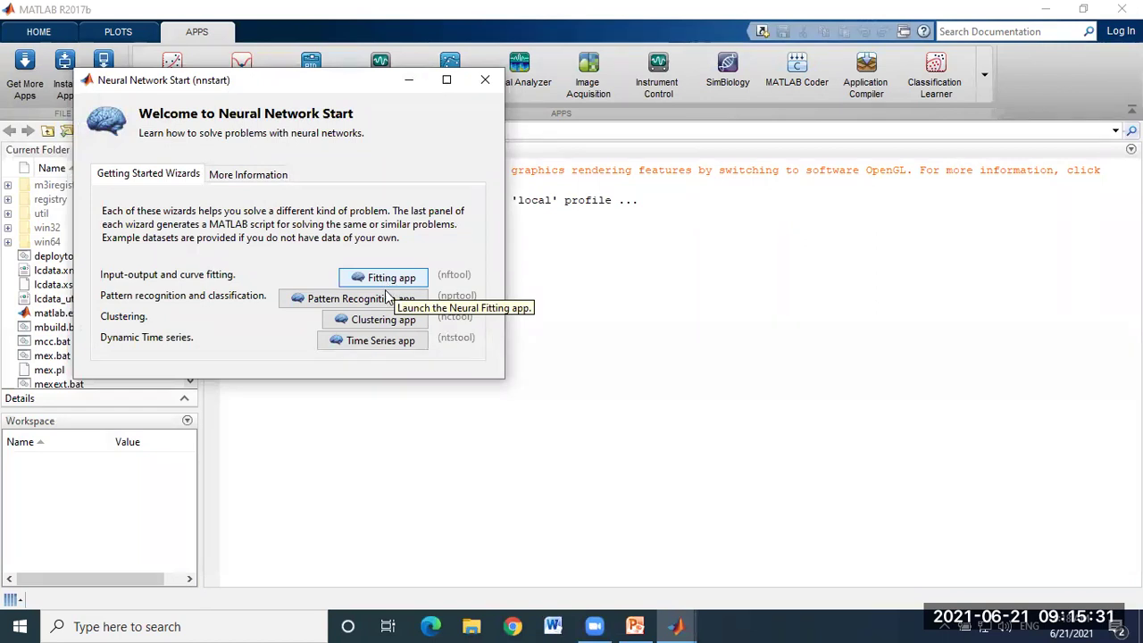
left_click_drag(382, 88, 819, 90)
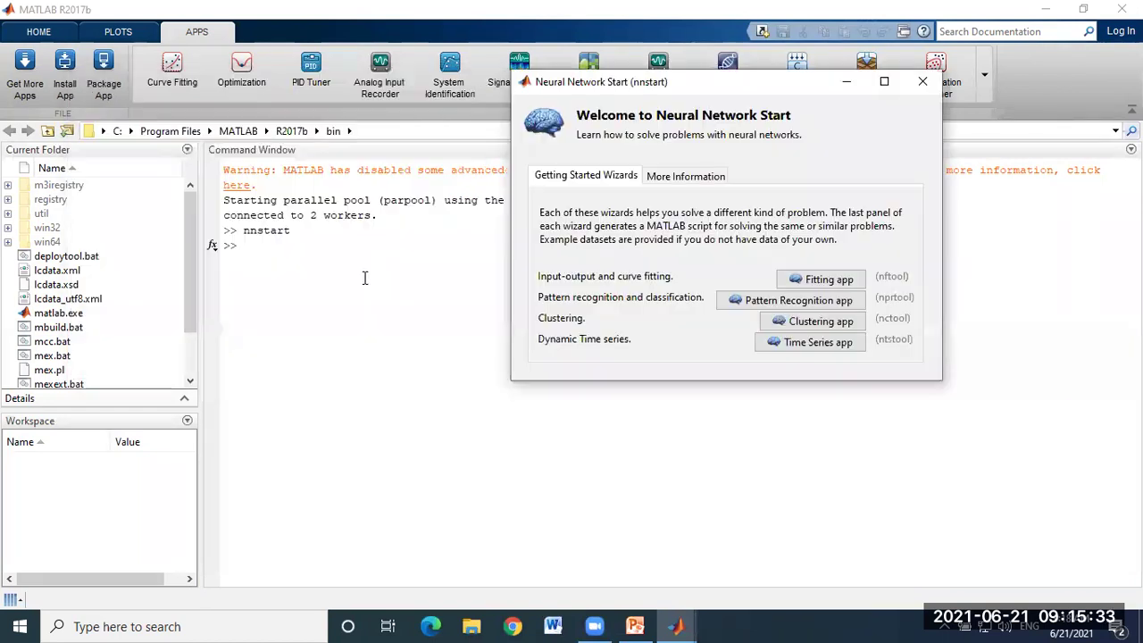
left_click_drag(635, 89, 336, 86)
Step: Launch the Neural Network Pattern Recognition app and proceed to its data selection page
left_click(513, 300)
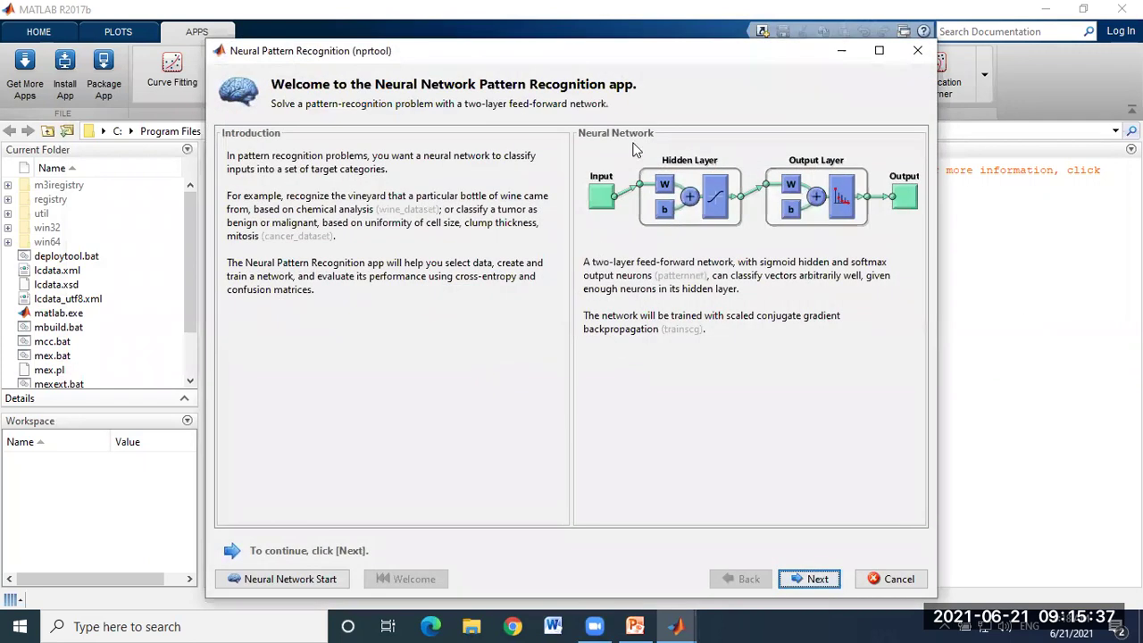
left_click_drag(599, 52, 488, 15)
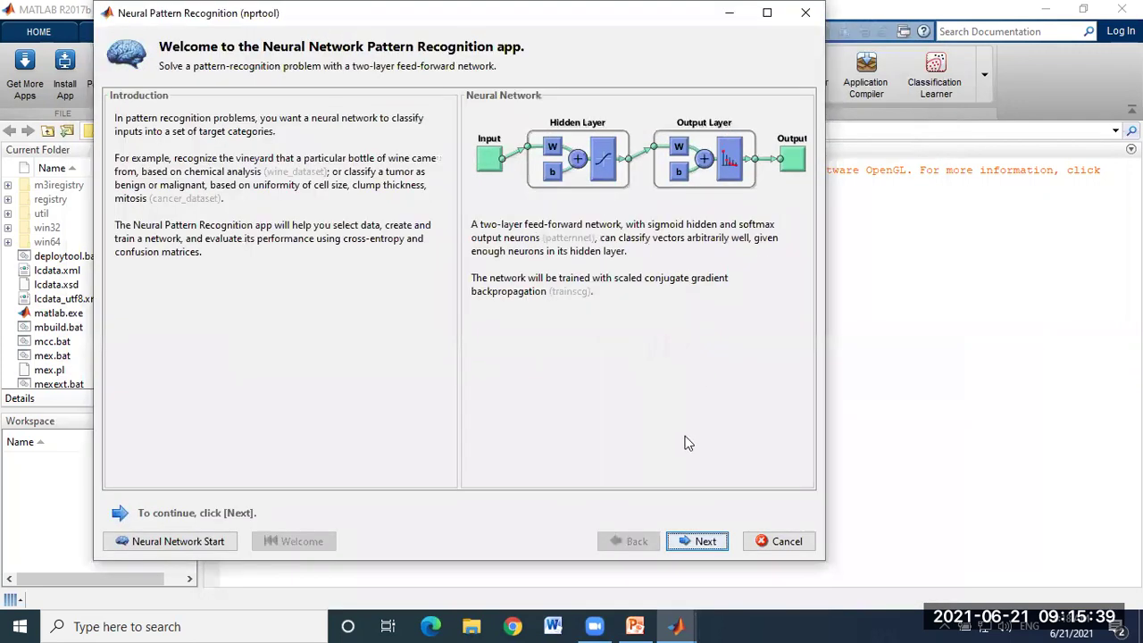
left_click(703, 541)
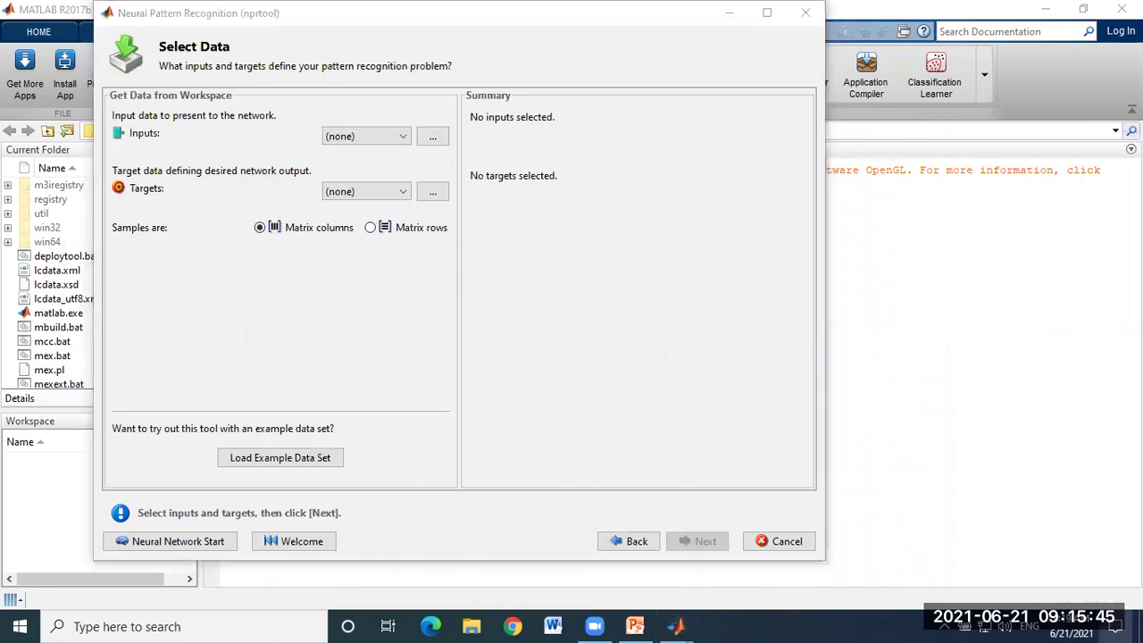
Step: Open the mz workbook from the desktop in Excel and dismiss the Office activation wizard
left_click(1000, 498)
key("super+d")
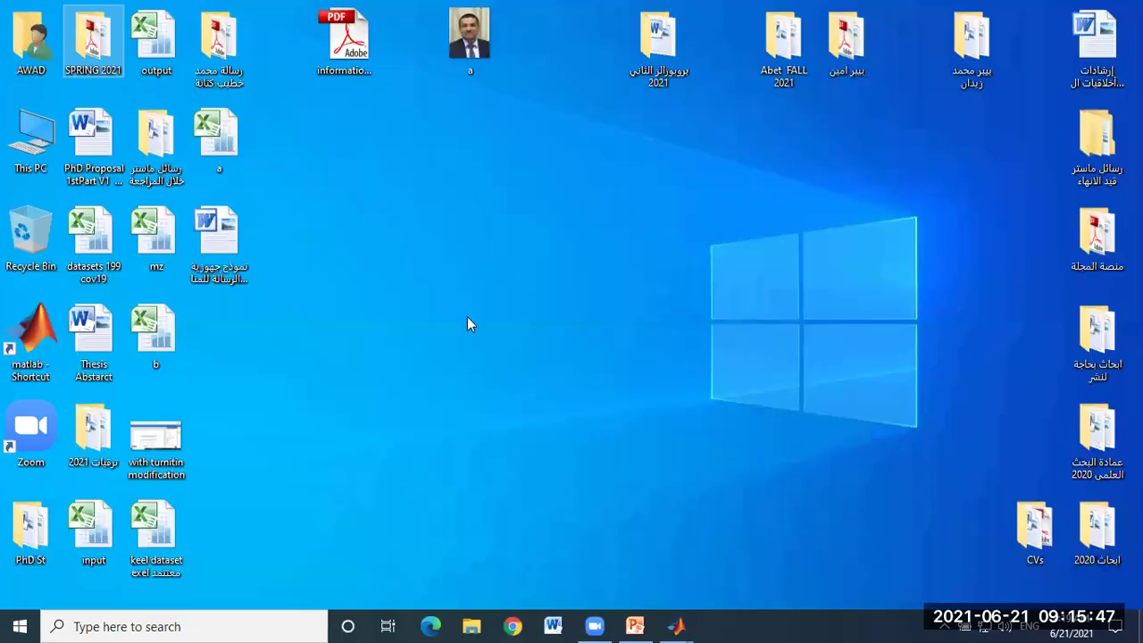
double_click(154, 231)
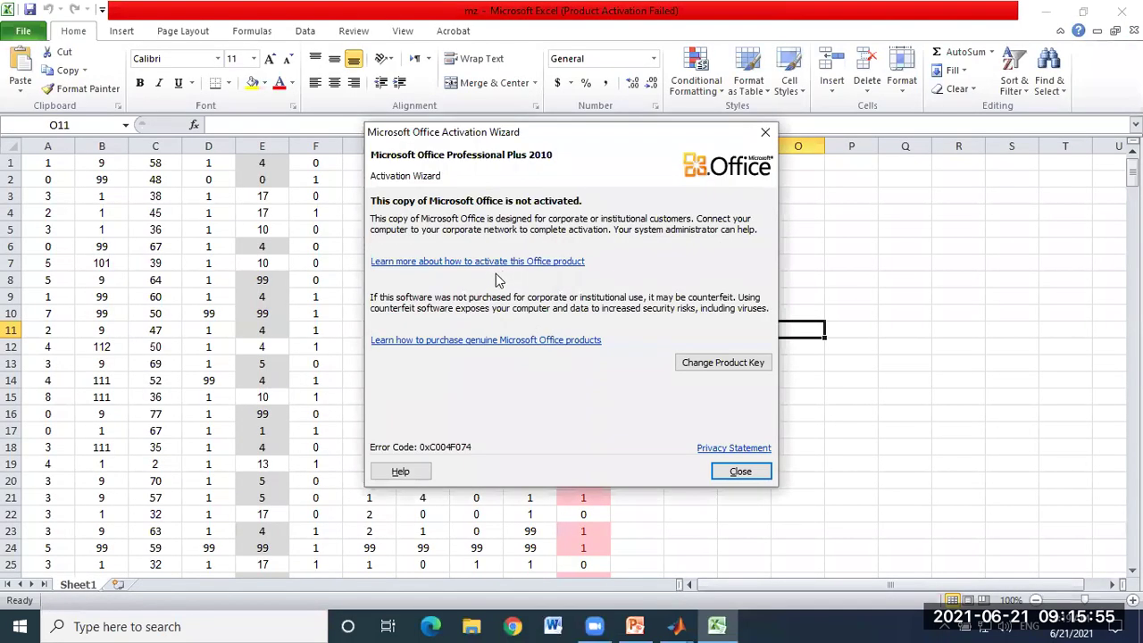
left_click(740, 472)
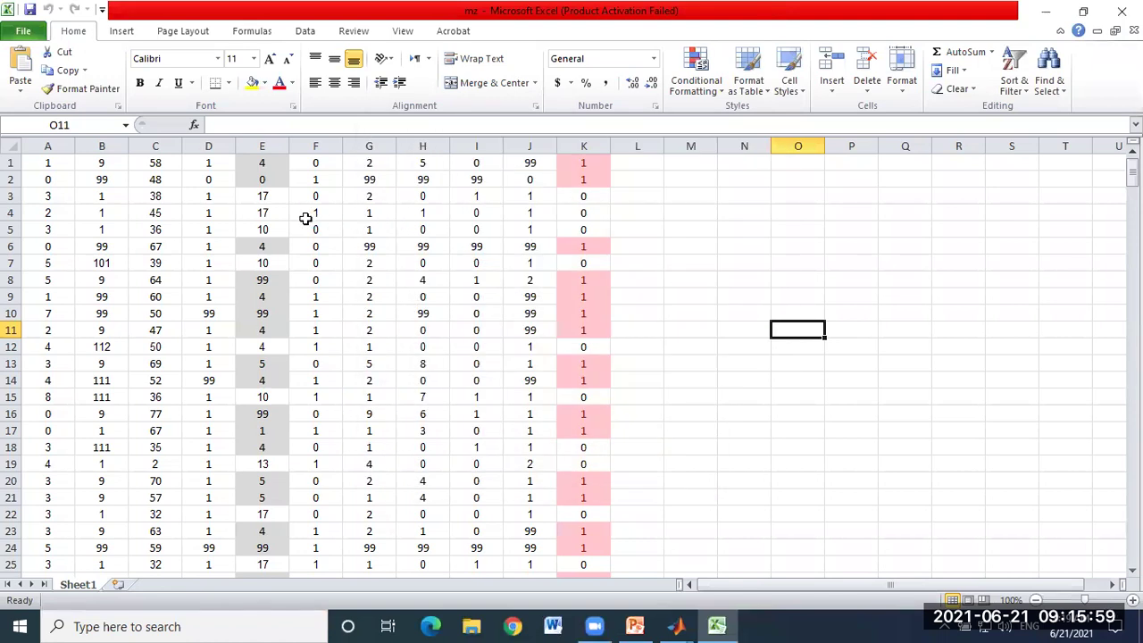
Step: Copy columns A to J of the mz sheet and paste them into a new blank workbook
left_click_drag(48, 146, 529, 159)
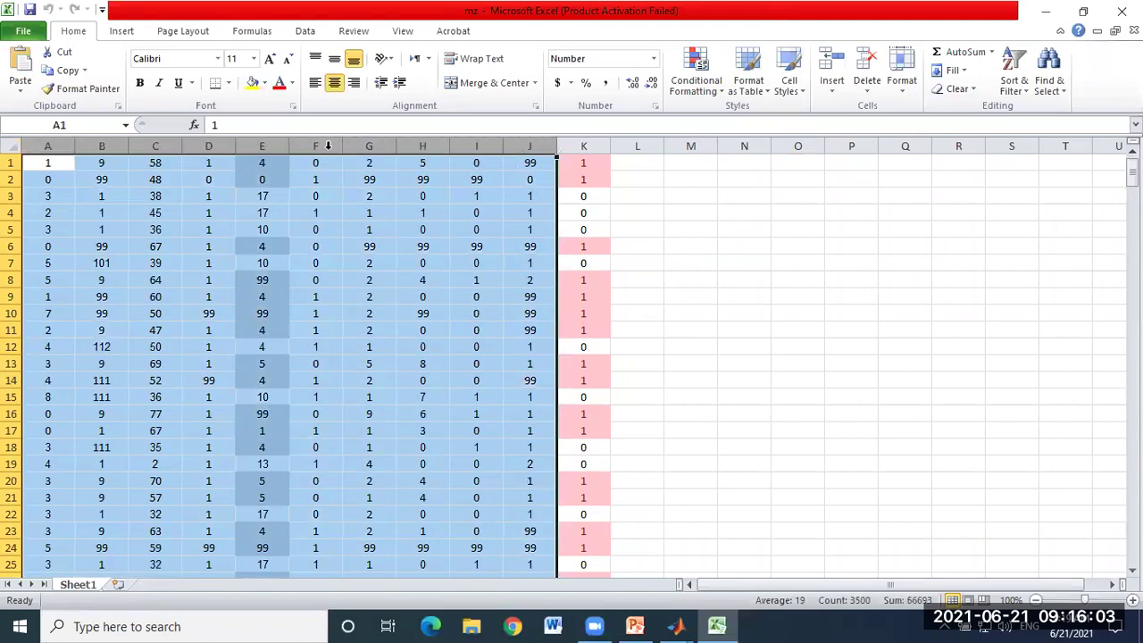
right_click(328, 148)
left_click(363, 178)
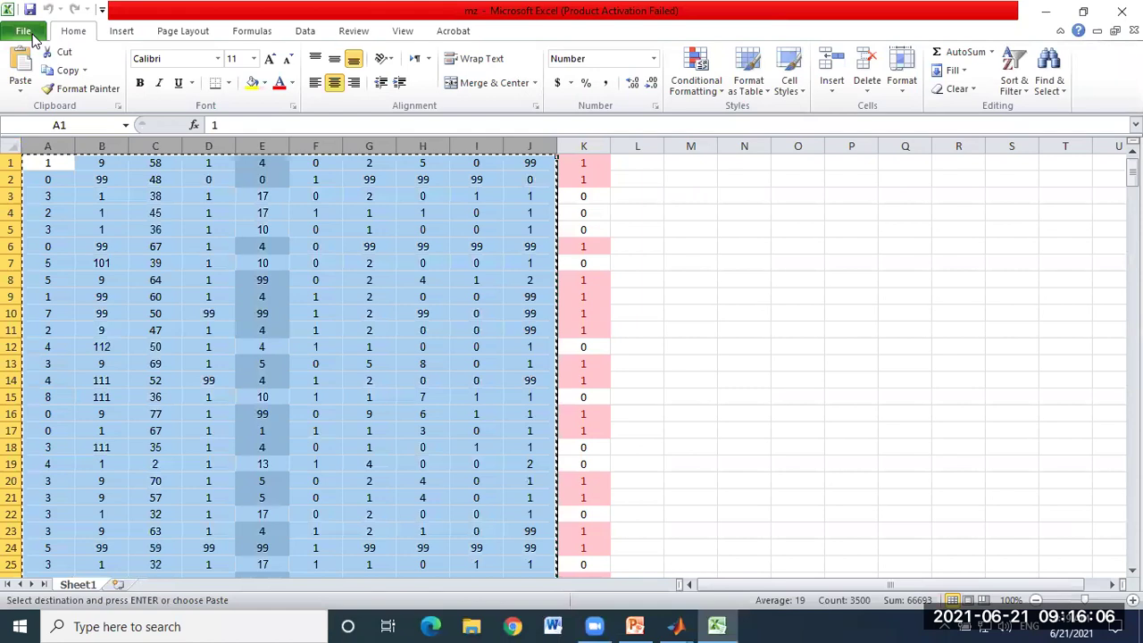
left_click(32, 35)
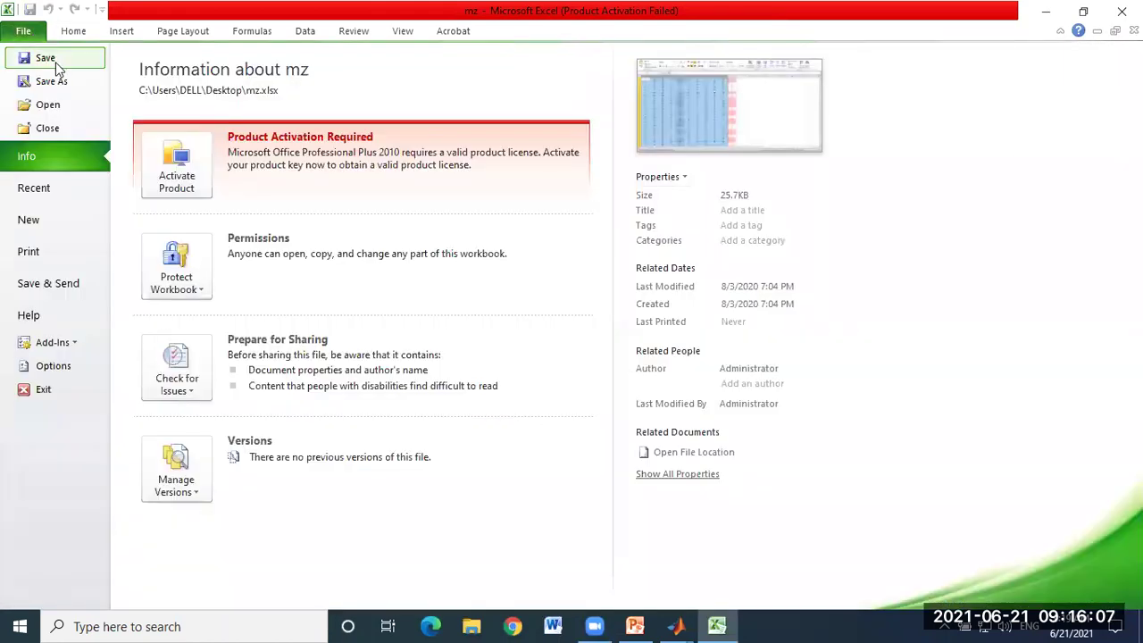
left_click(50, 221)
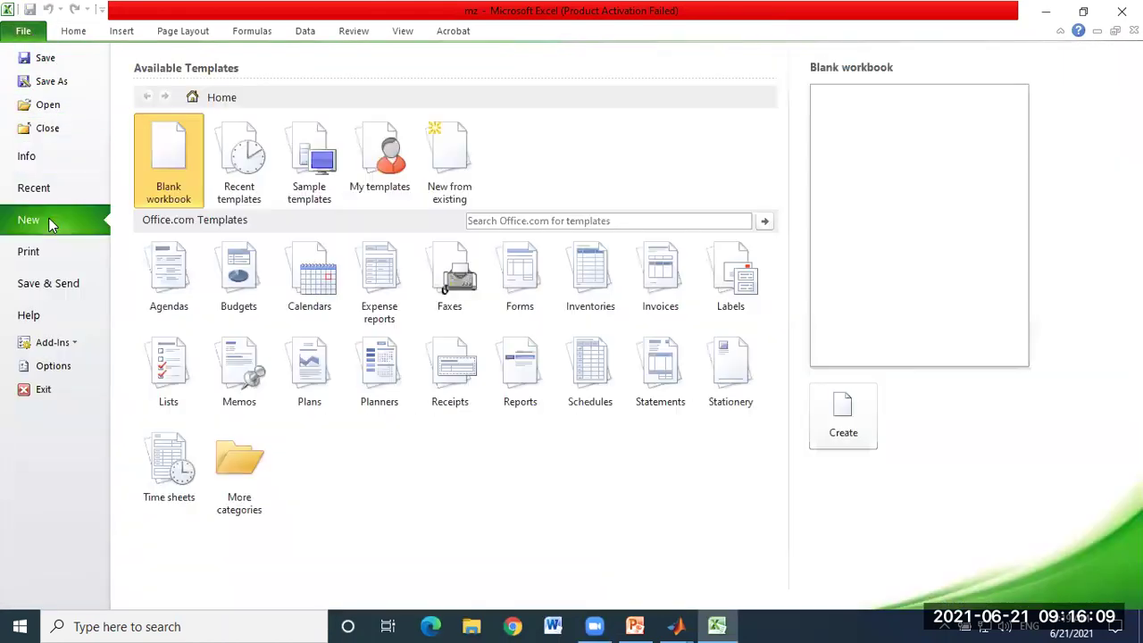
double_click(164, 179)
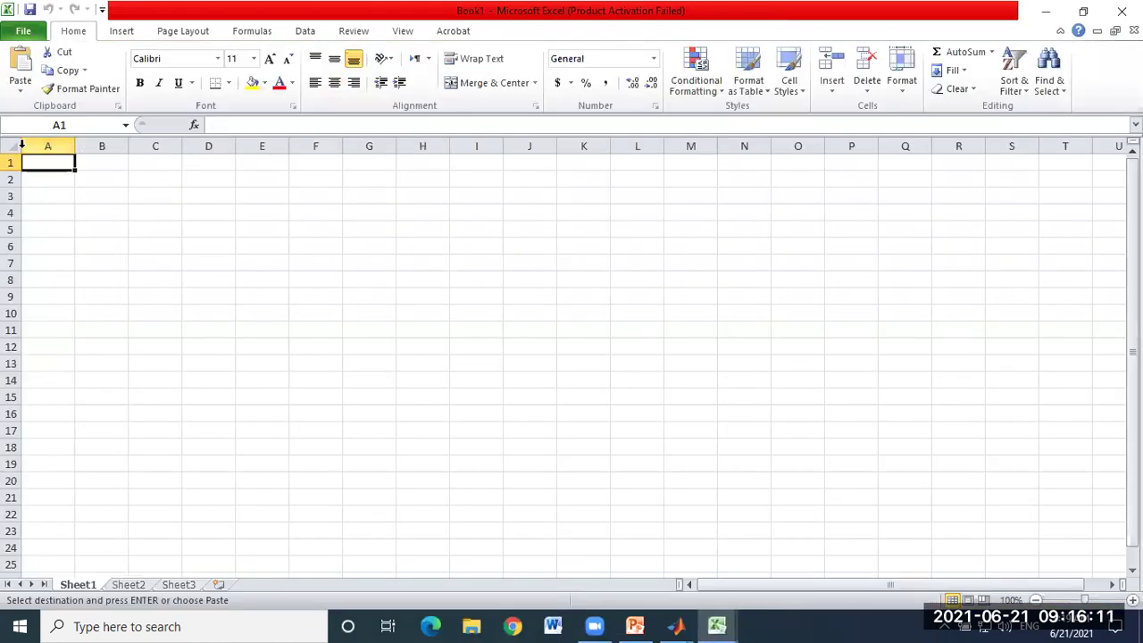
left_click(9, 146)
right_click(9, 145)
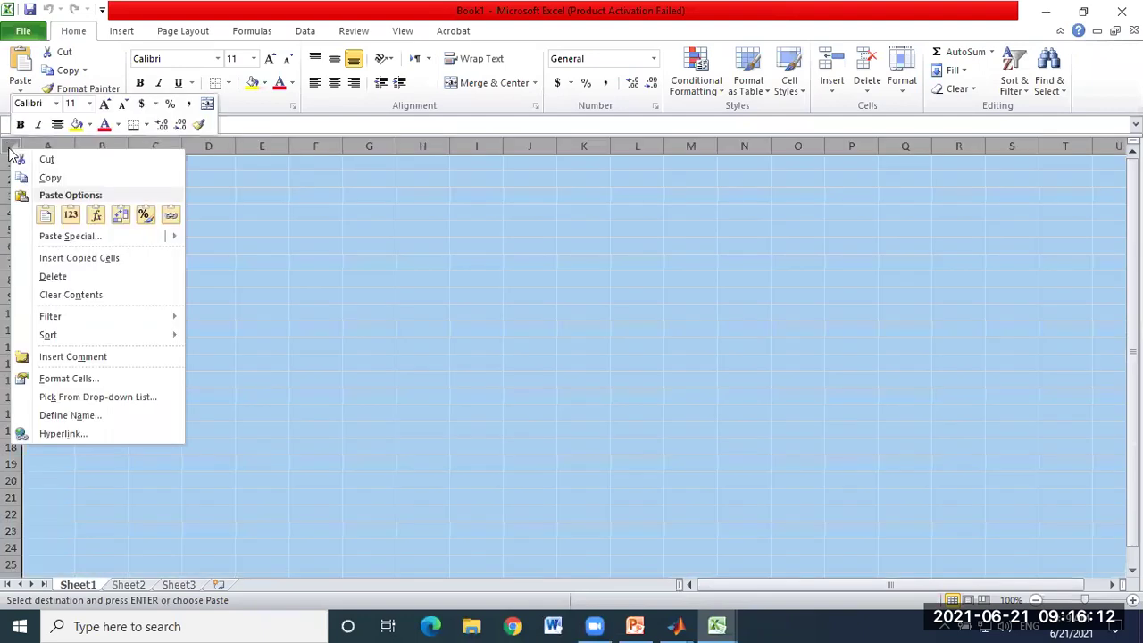
left_click(46, 215)
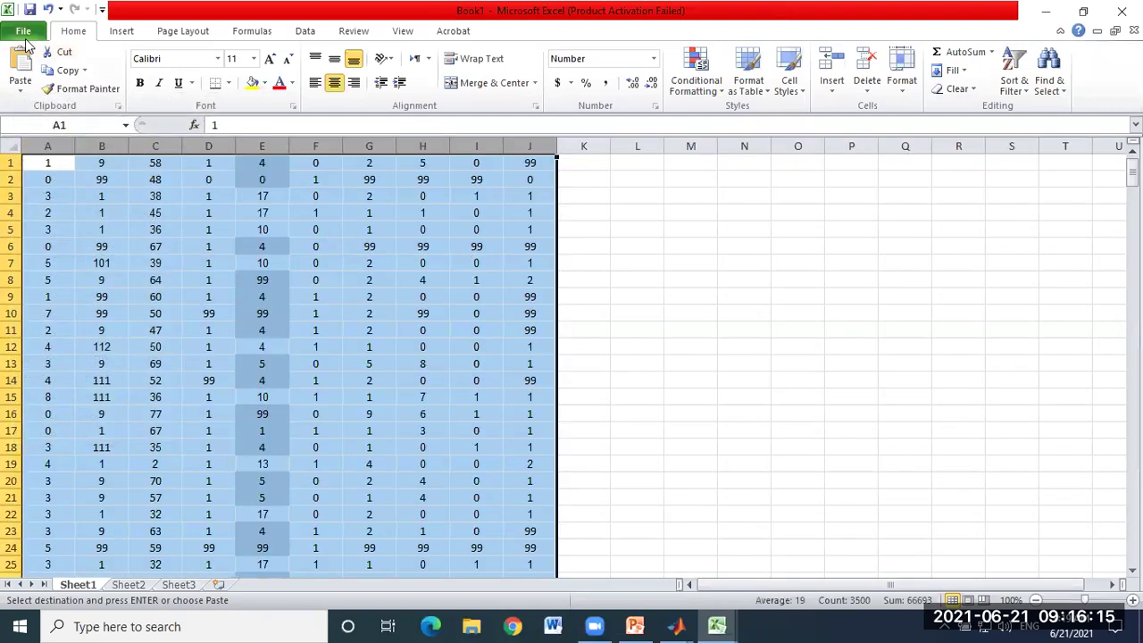
Step: Save the new workbook with the copied input columns to the Desktop as an Excel Workbook
left_click(23, 30)
key("Escape")
key("ctrl+s")
scroll(98, 179, "up", 5)
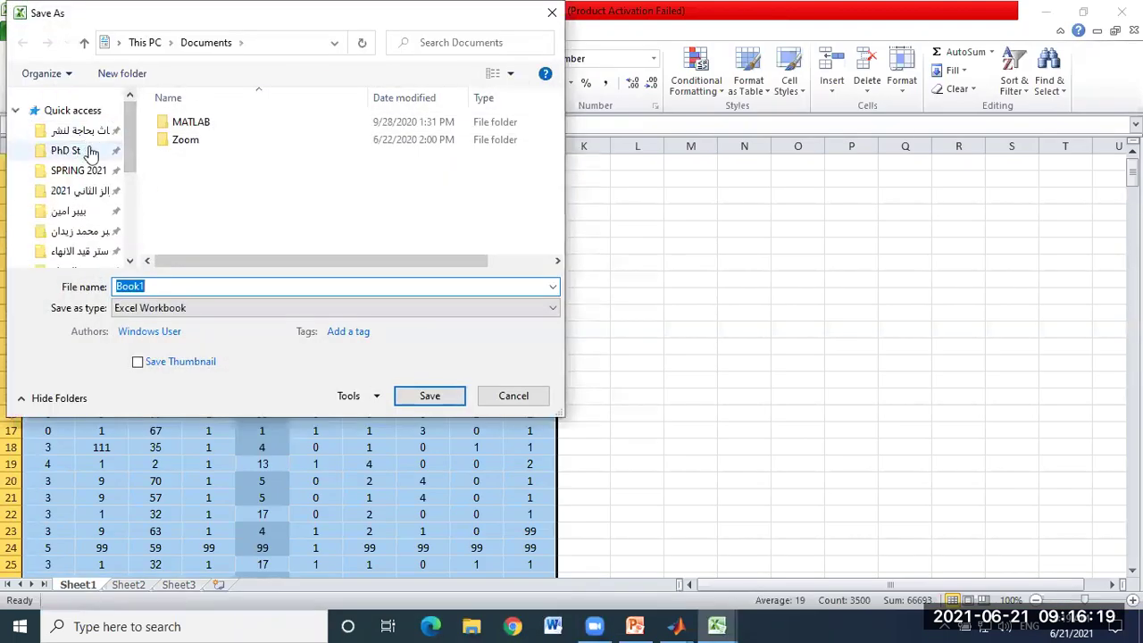
left_click_drag(130, 140, 133, 205)
left_click(67, 158)
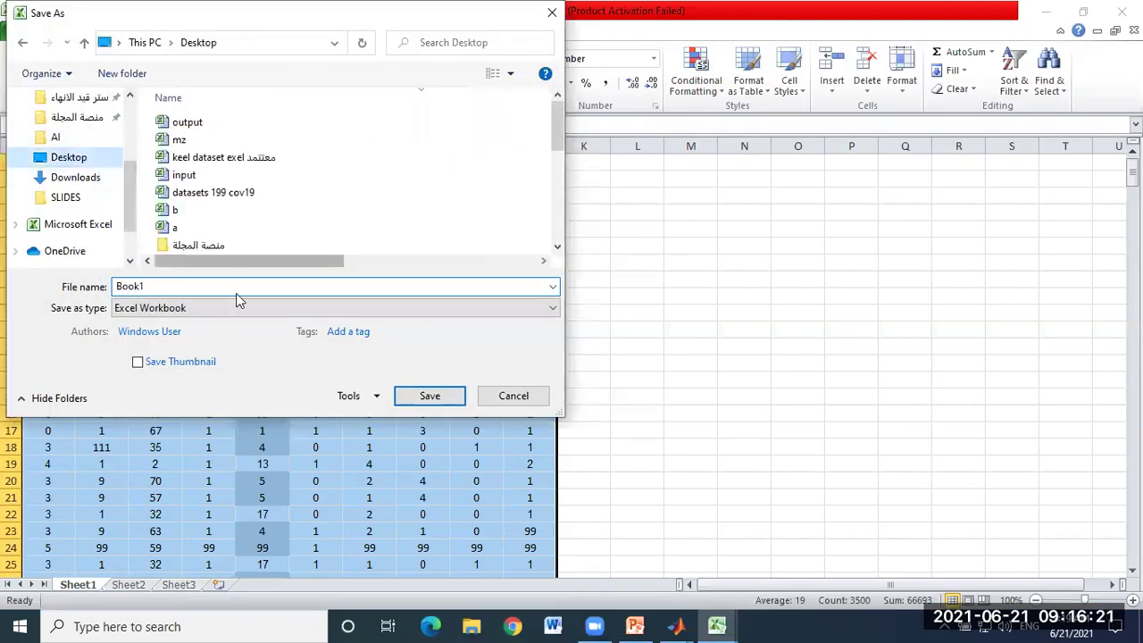
left_click(180, 284)
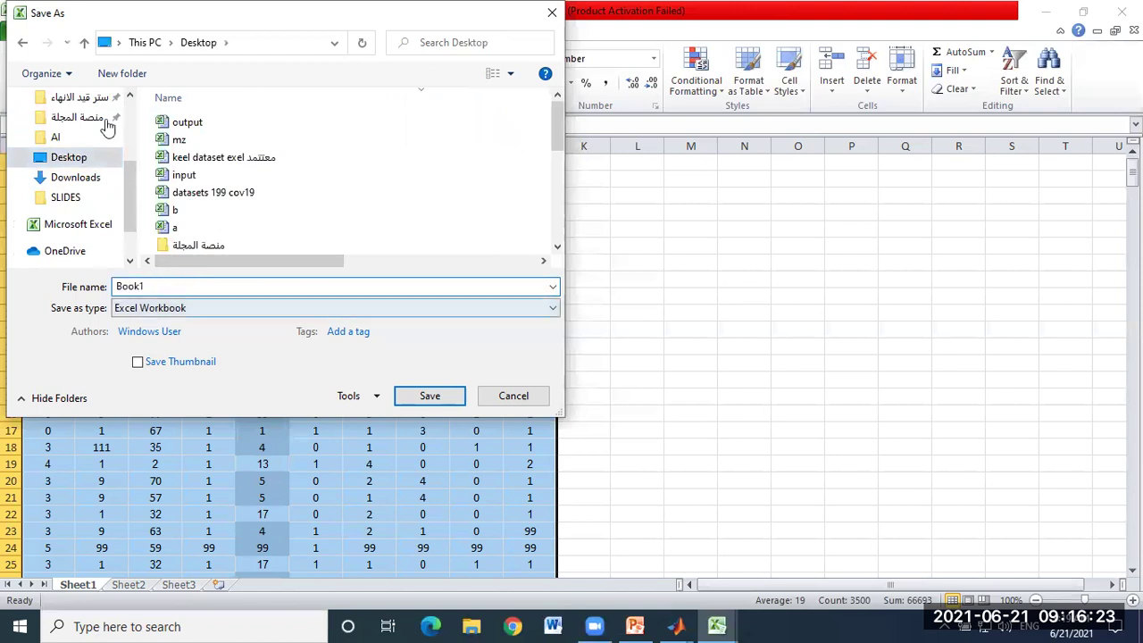
left_click(427, 395)
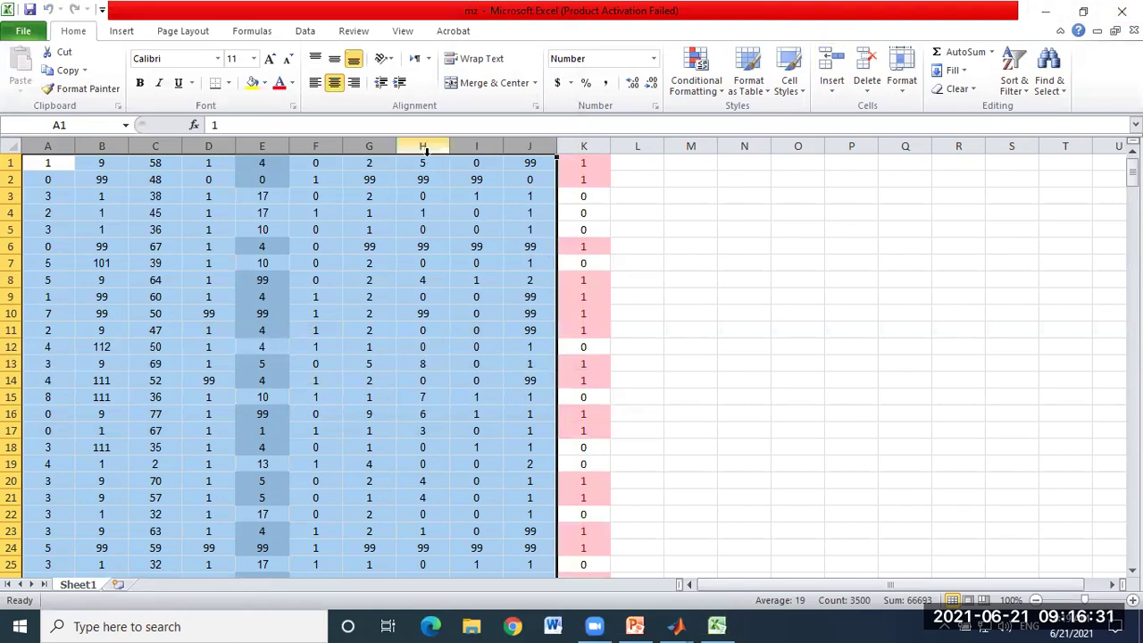
Step: Delete the input columns A to J from the mz sheet, keeping only the class column K
key("BackSpace")
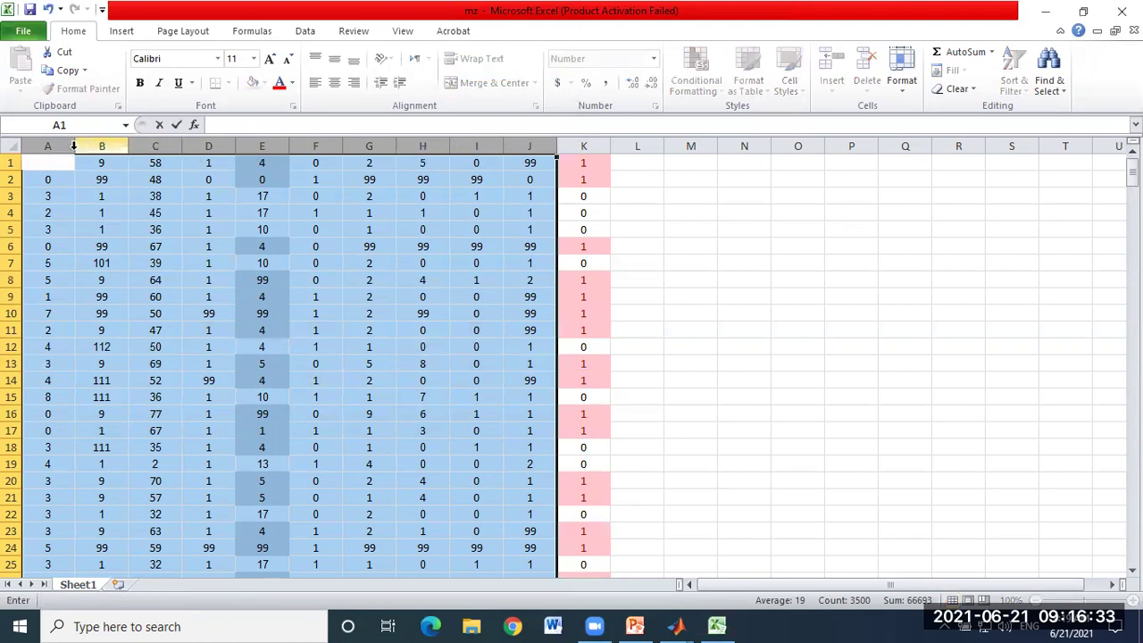
left_click_drag(75, 146, 527, 146)
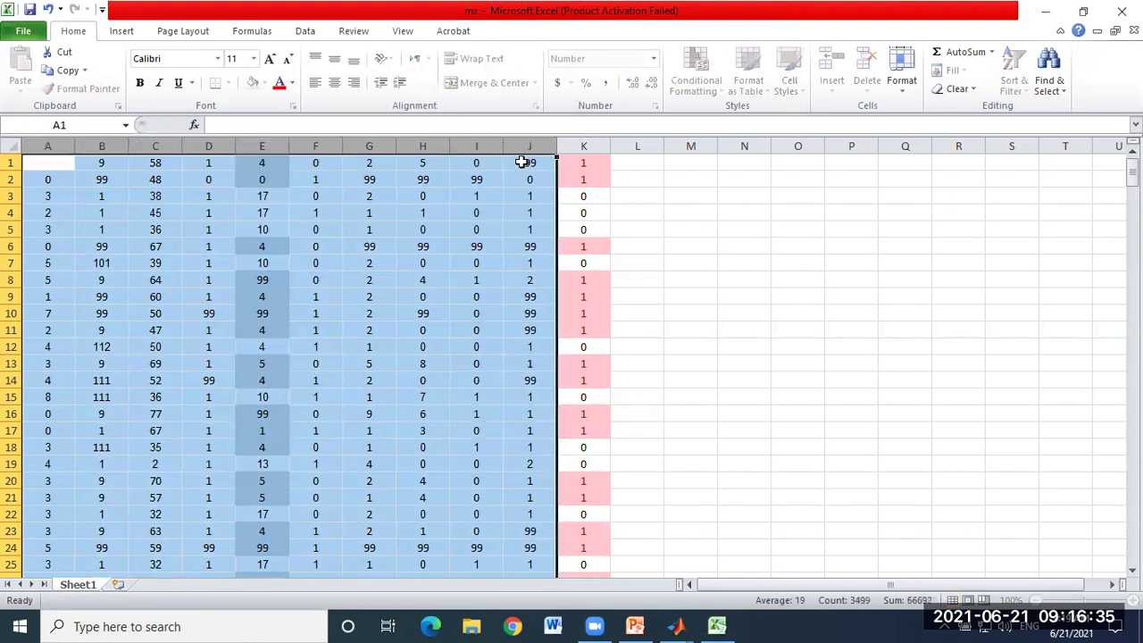
right_click(510, 153)
left_click(551, 278)
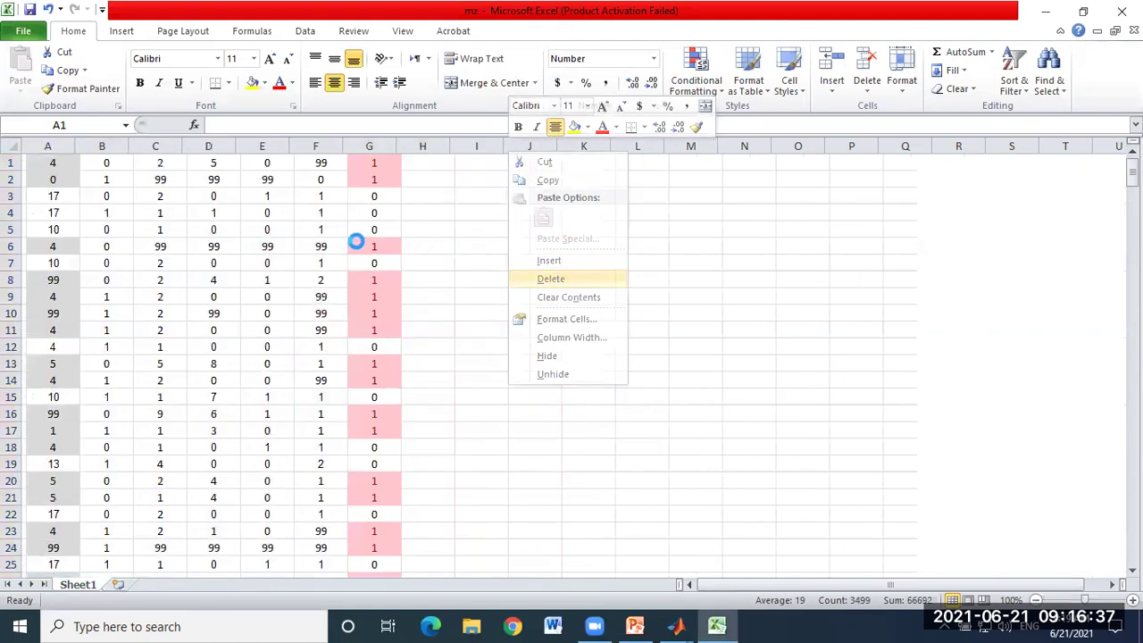
Step: Save the workbook containing only the class column to the Desktop as an Excel Workbook named book2
left_click(173, 245)
left_click(615, 262)
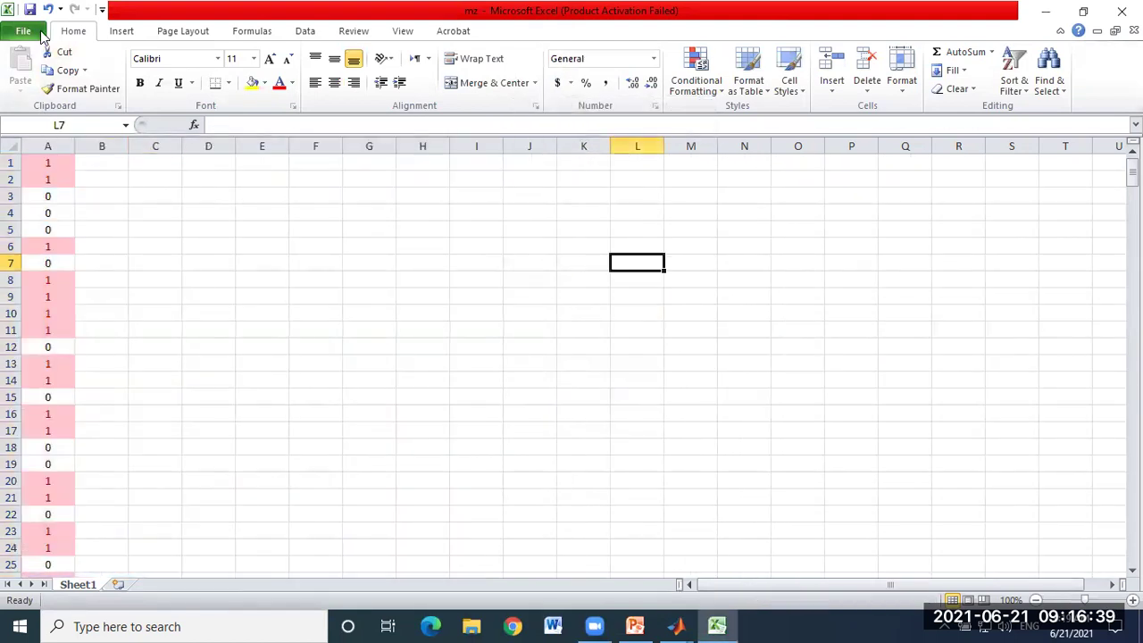
left_click(41, 36)
left_click(56, 80)
left_click(67, 121)
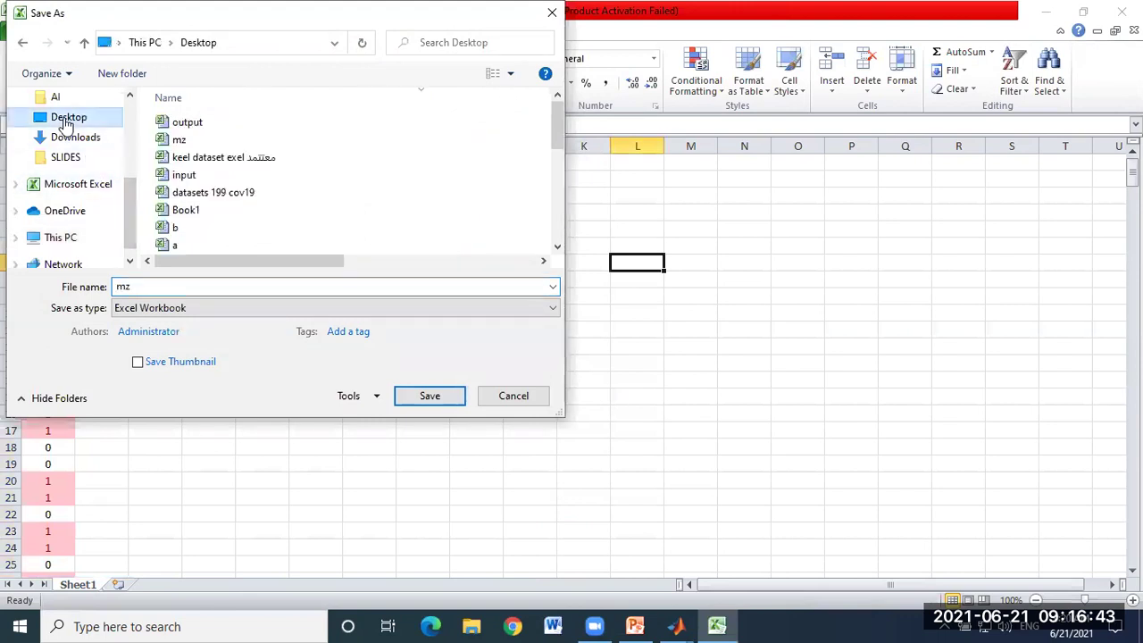
double_click(206, 287)
type("b")
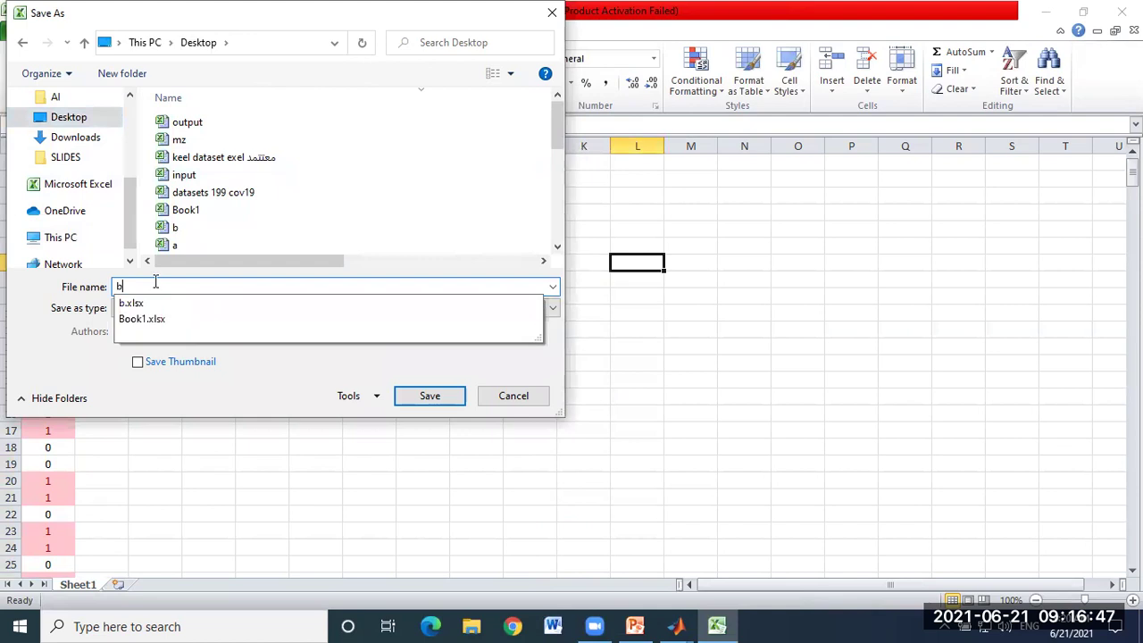
type("ook2")
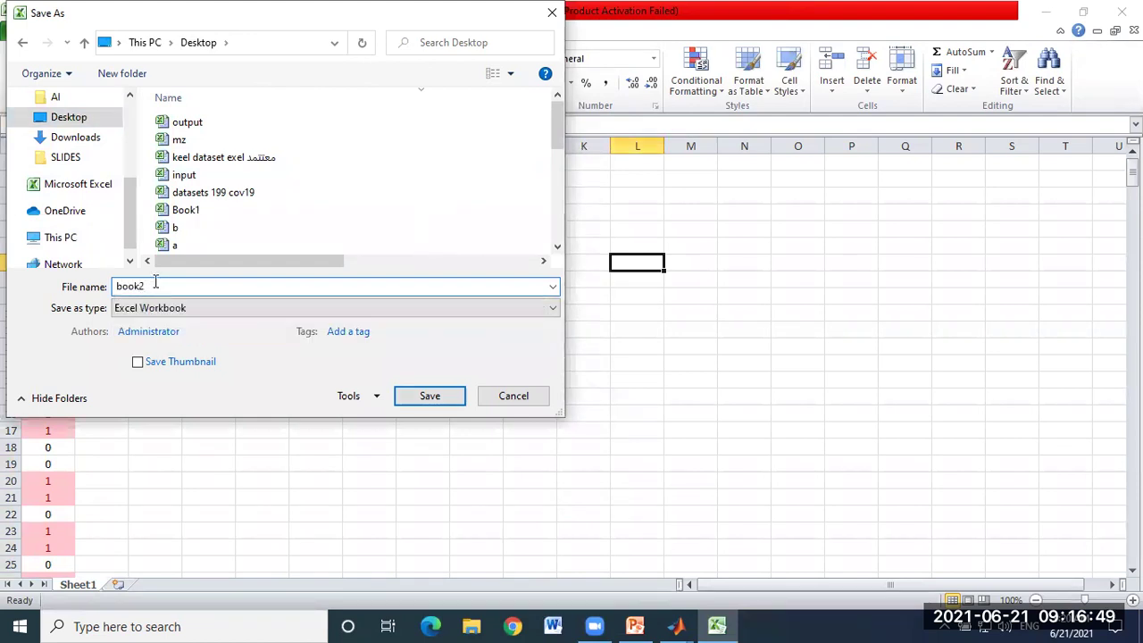
left_click(426, 401)
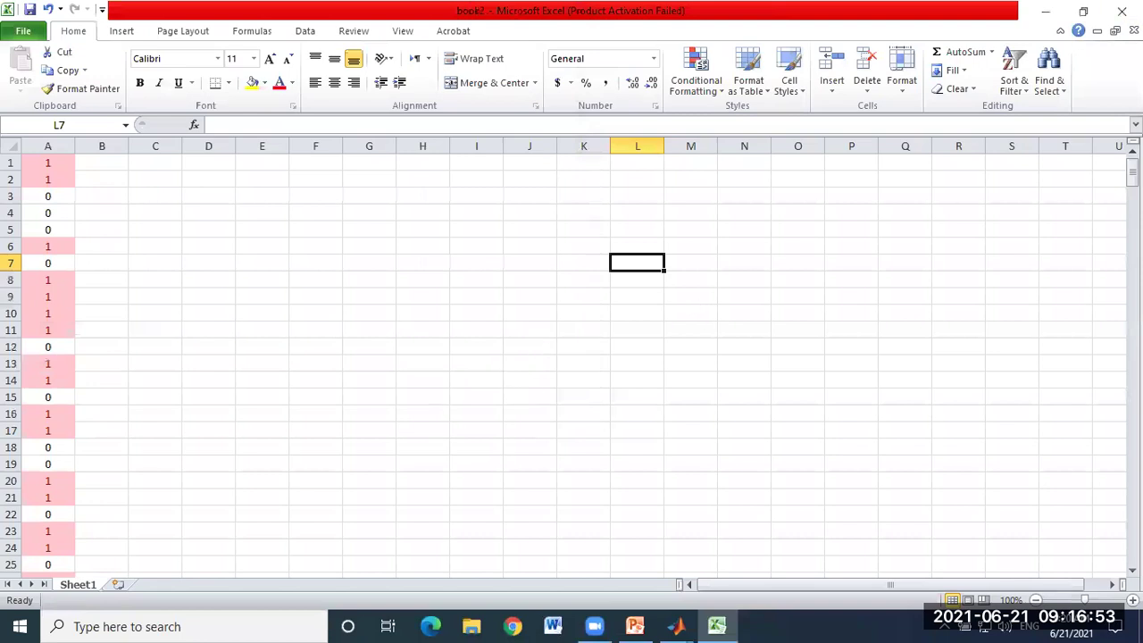
Step: Close Excel and switch to MATLAB's Neural Pattern Recognition window
left_click(1121, 11)
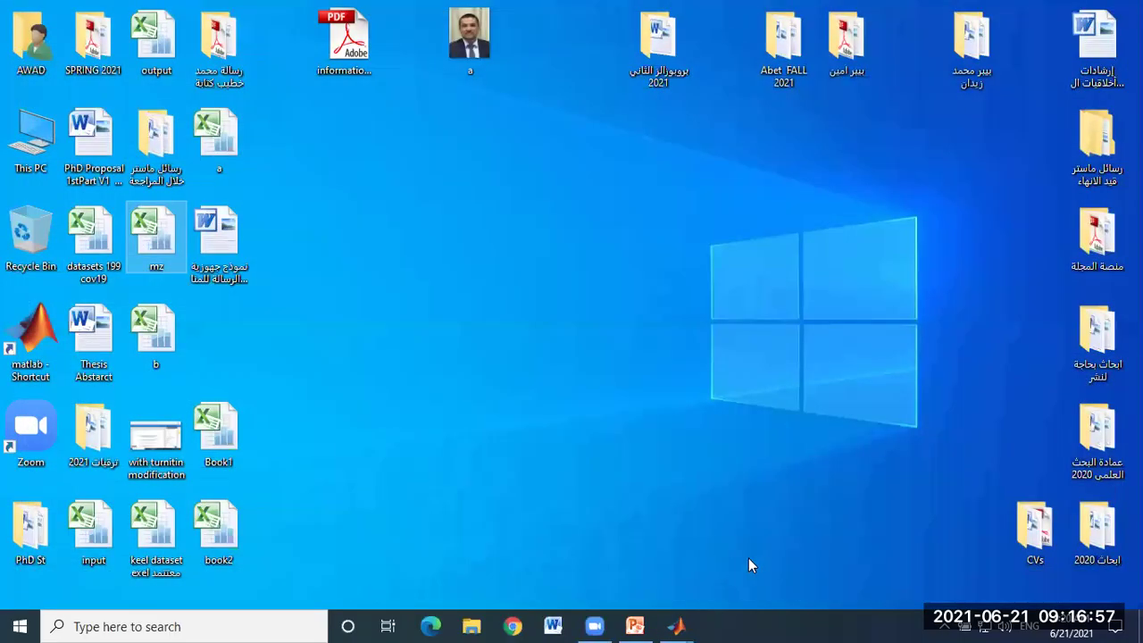
mouse_move(676, 626)
left_click(844, 550)
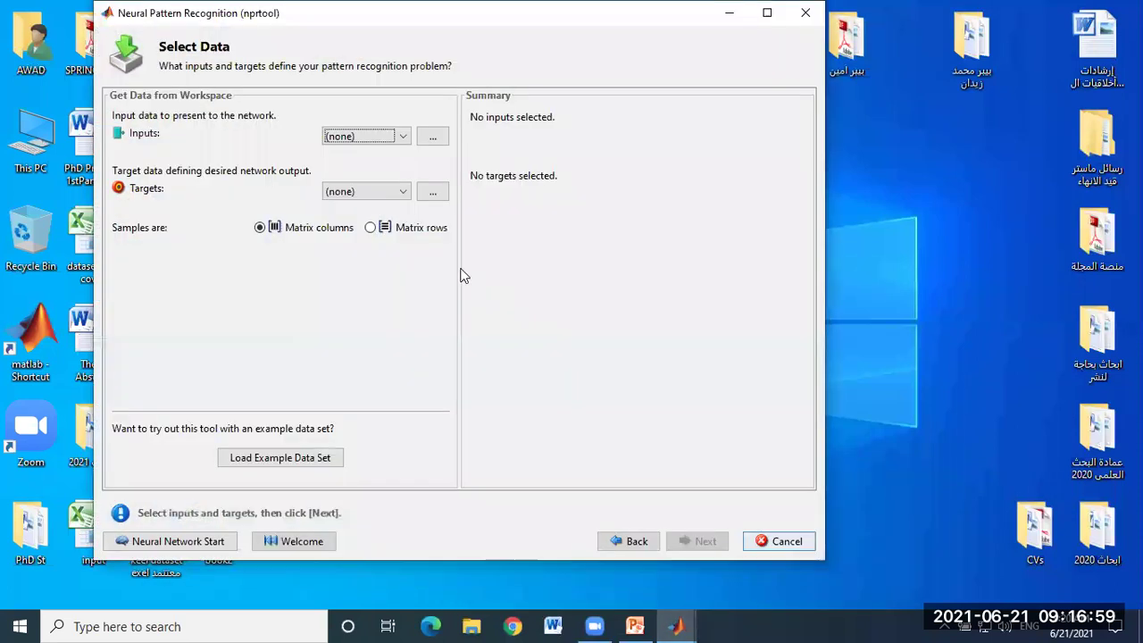
left_click(433, 137)
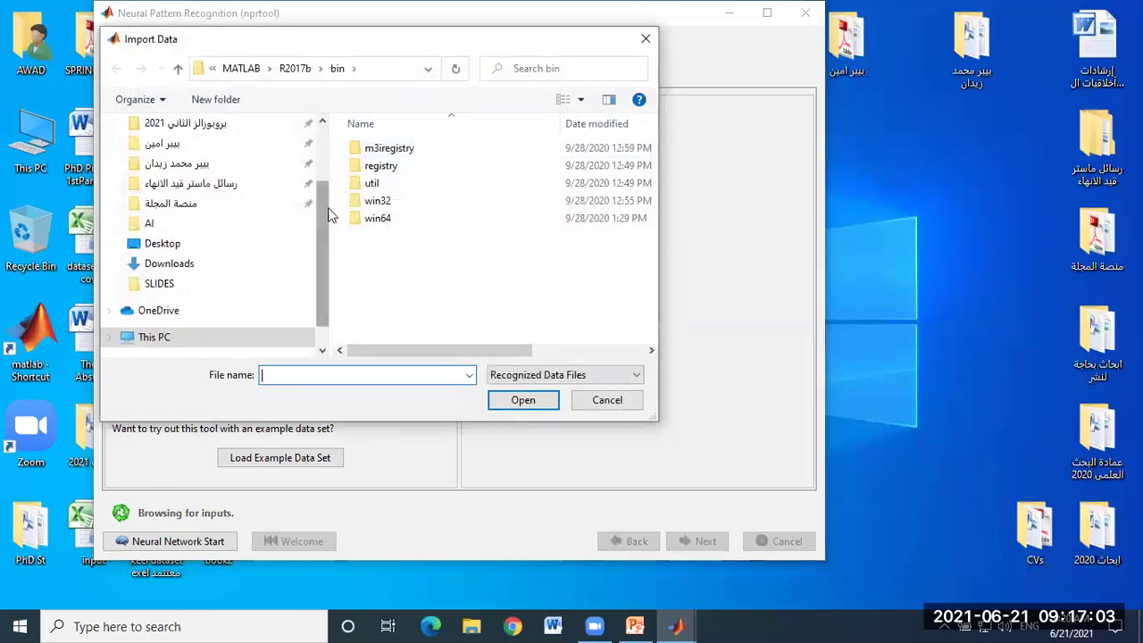
left_click_drag(323, 232, 316, 144)
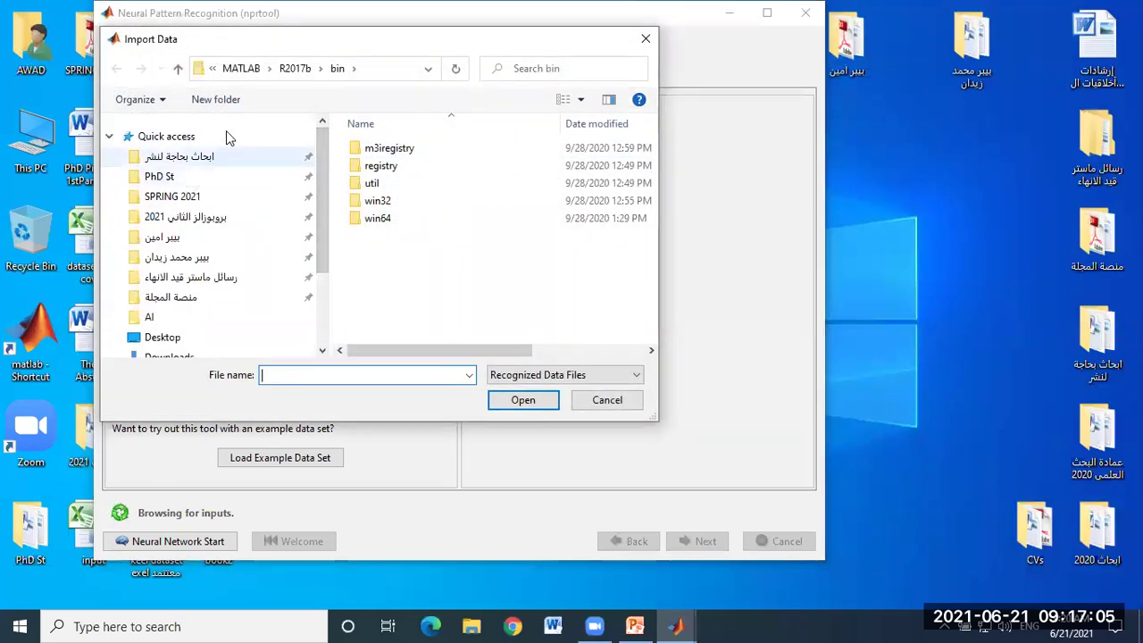
left_click(645, 39)
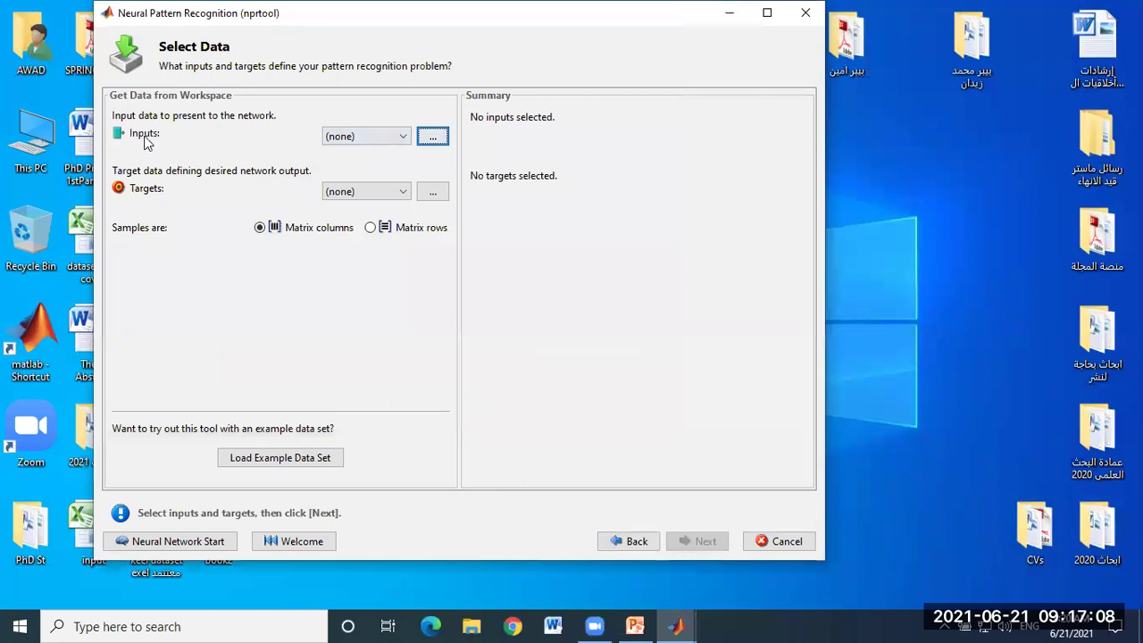
Step: Import Sheet1 of the Book1 workbook from the Desktop as the network inputs, renaming the variable to input
left_click(432, 136)
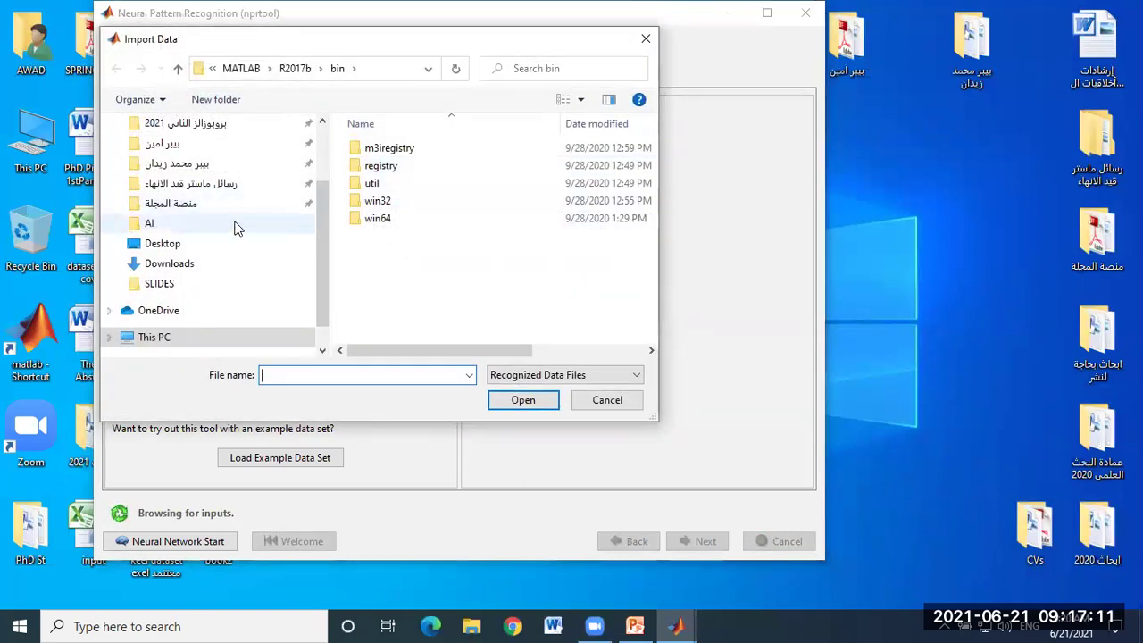
left_click(184, 242)
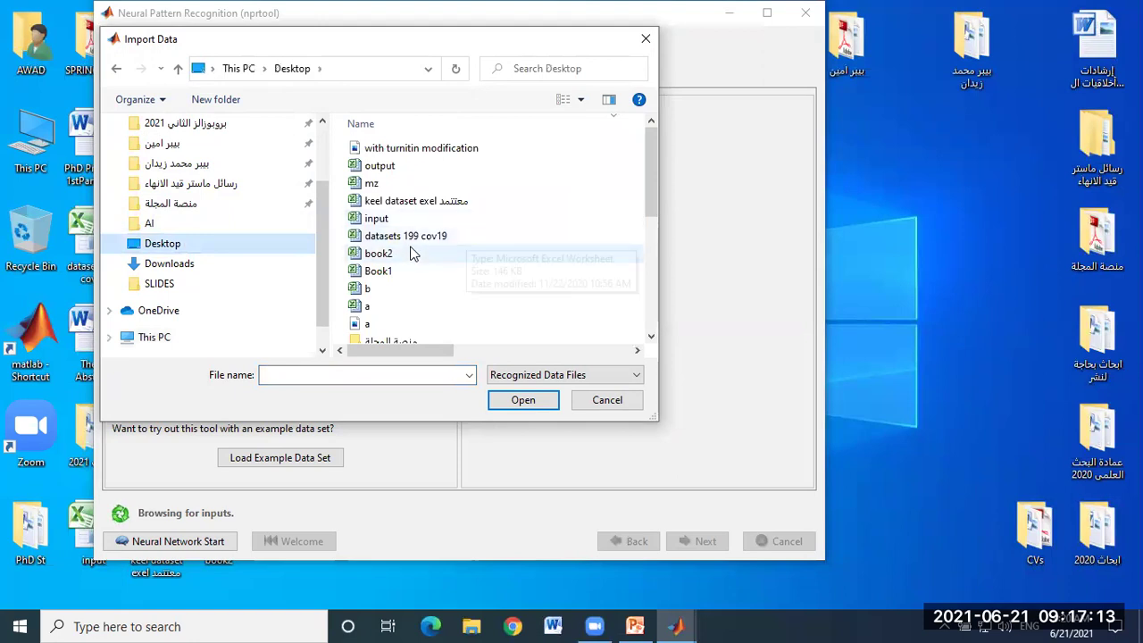
left_click(386, 272)
left_click(527, 401)
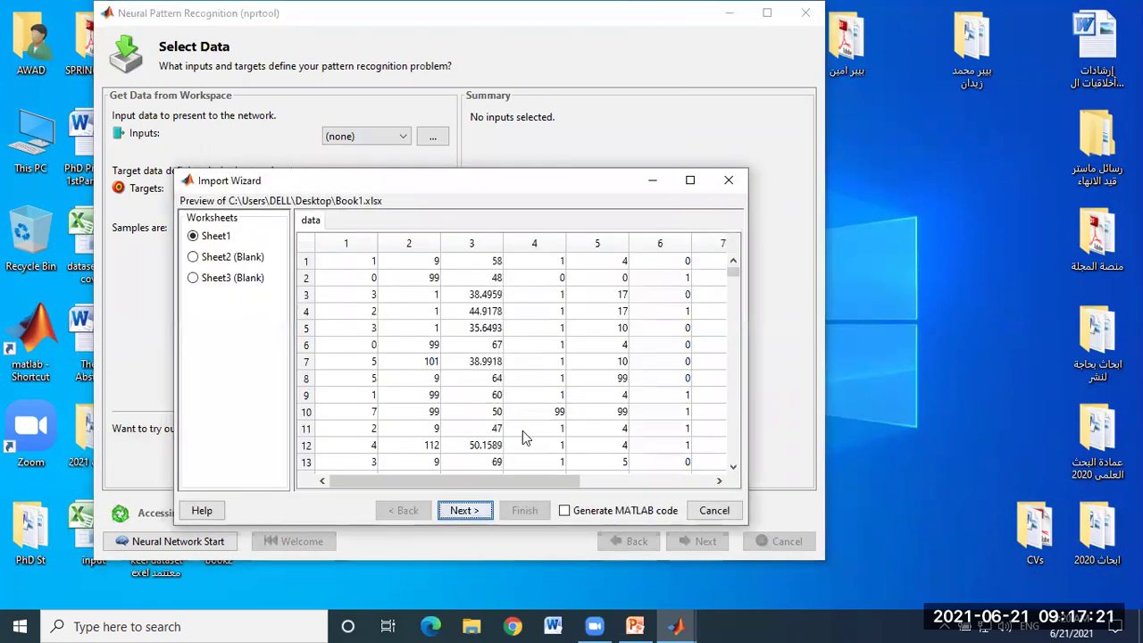
left_click(467, 512)
left_click(267, 325)
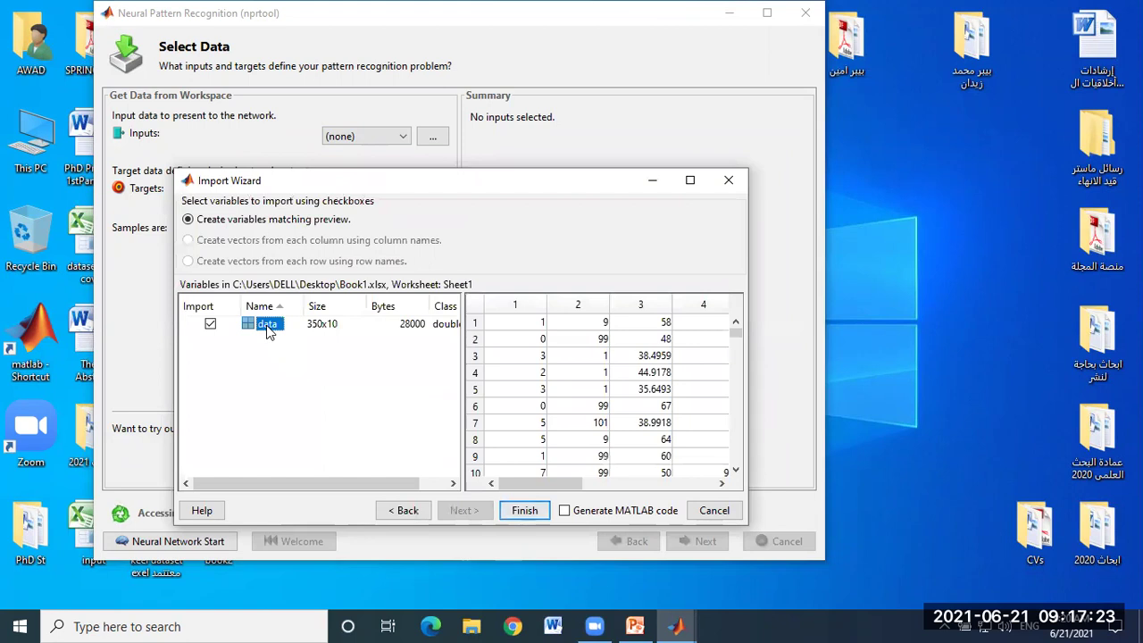
right_click(268, 331)
left_click(296, 338)
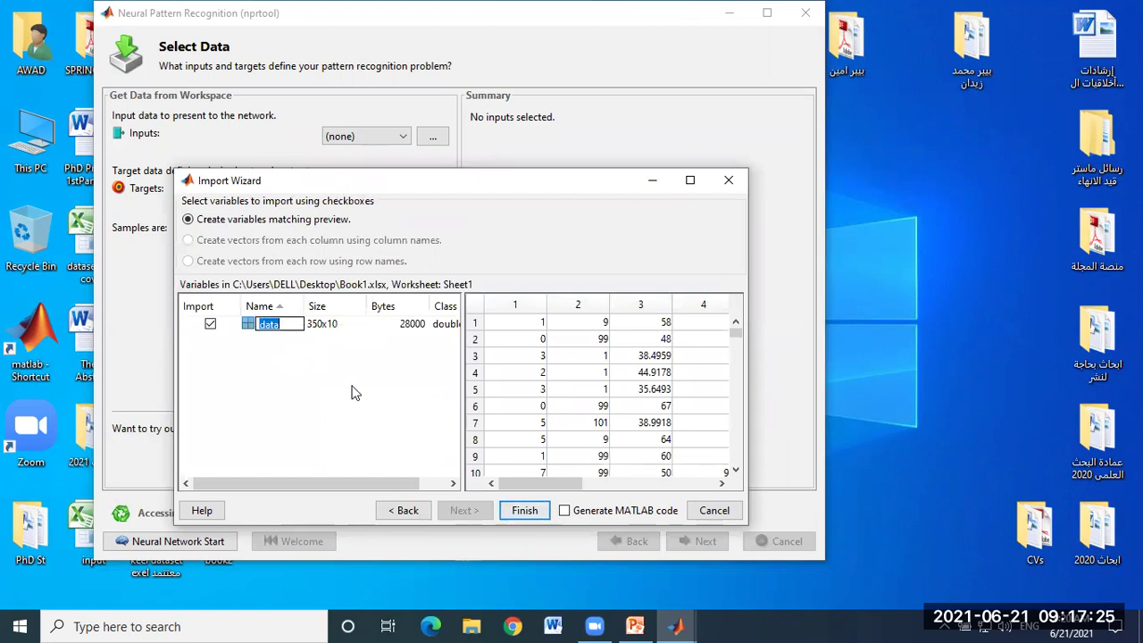
type("input")
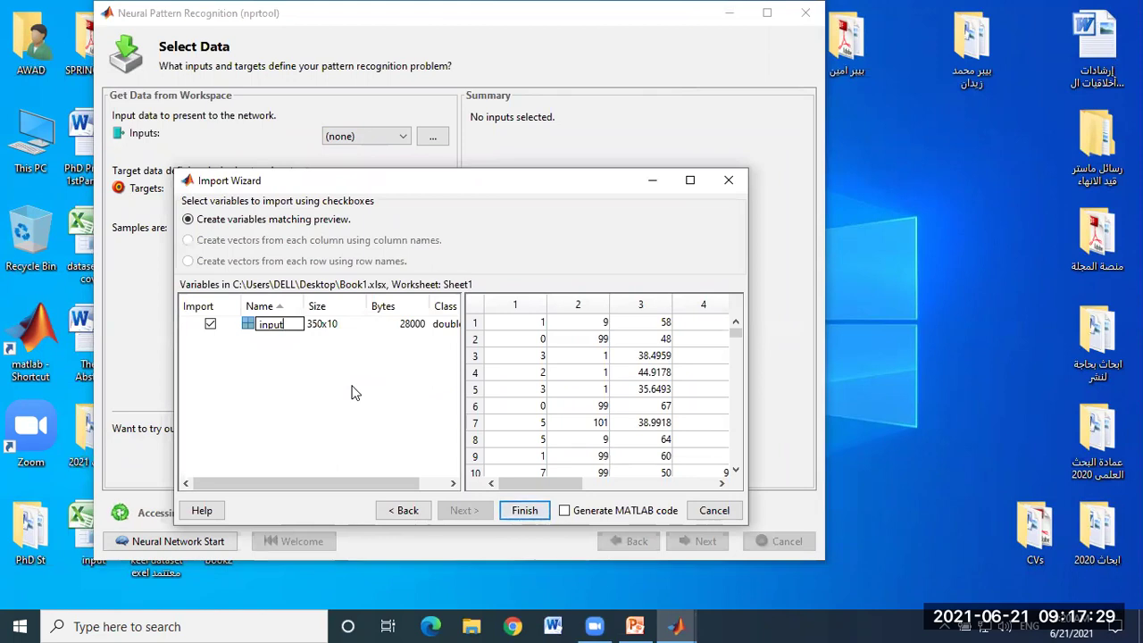
left_click(352, 393)
left_click(527, 512)
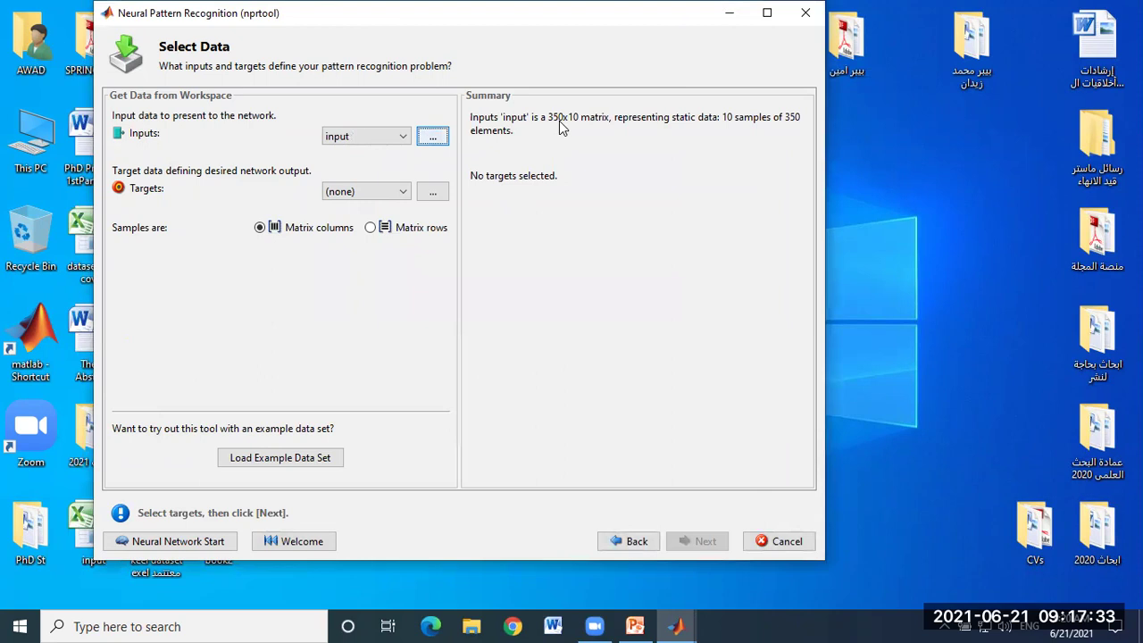
Step: Import the book2 workbook from the Desktop as the network targets, renaming the variable to target
left_click(432, 191)
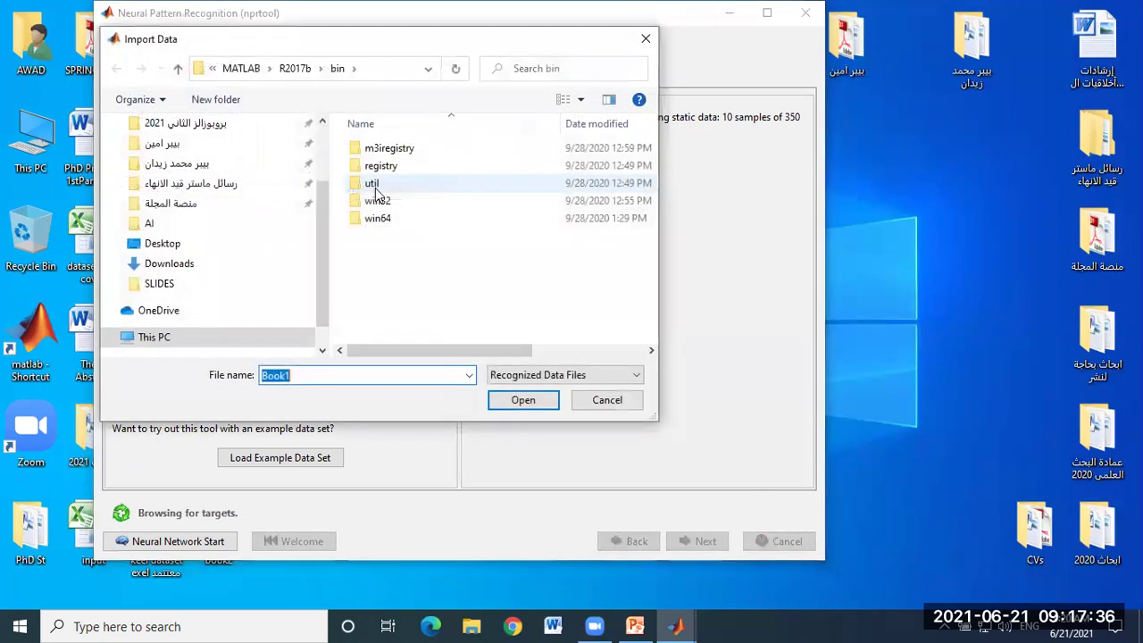
left_click(166, 244)
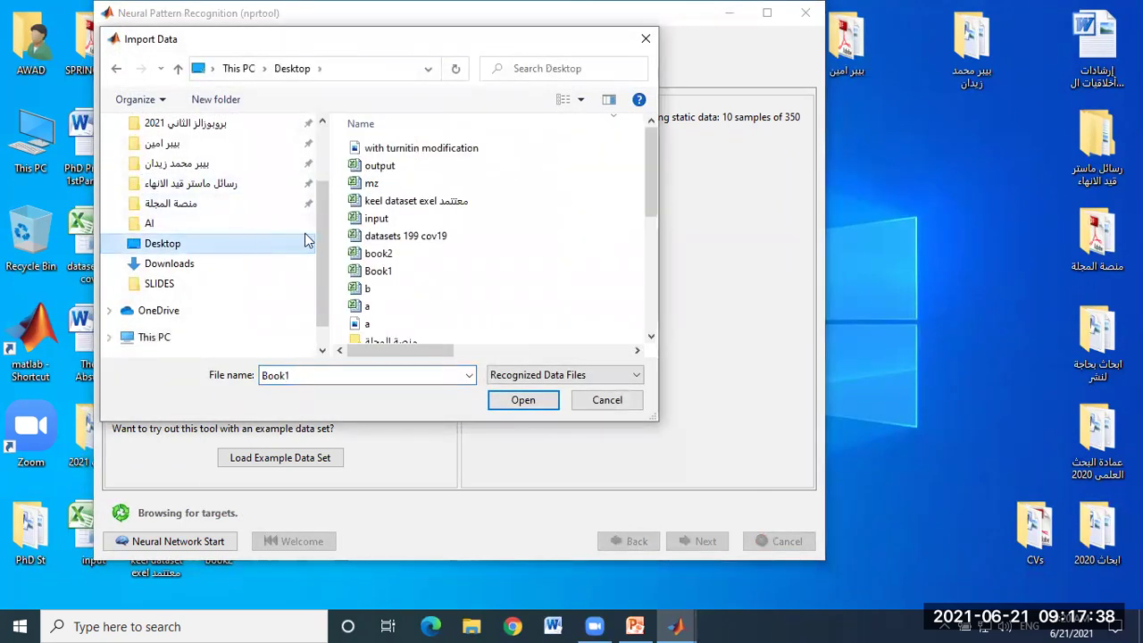
left_click(393, 254)
left_click(527, 400)
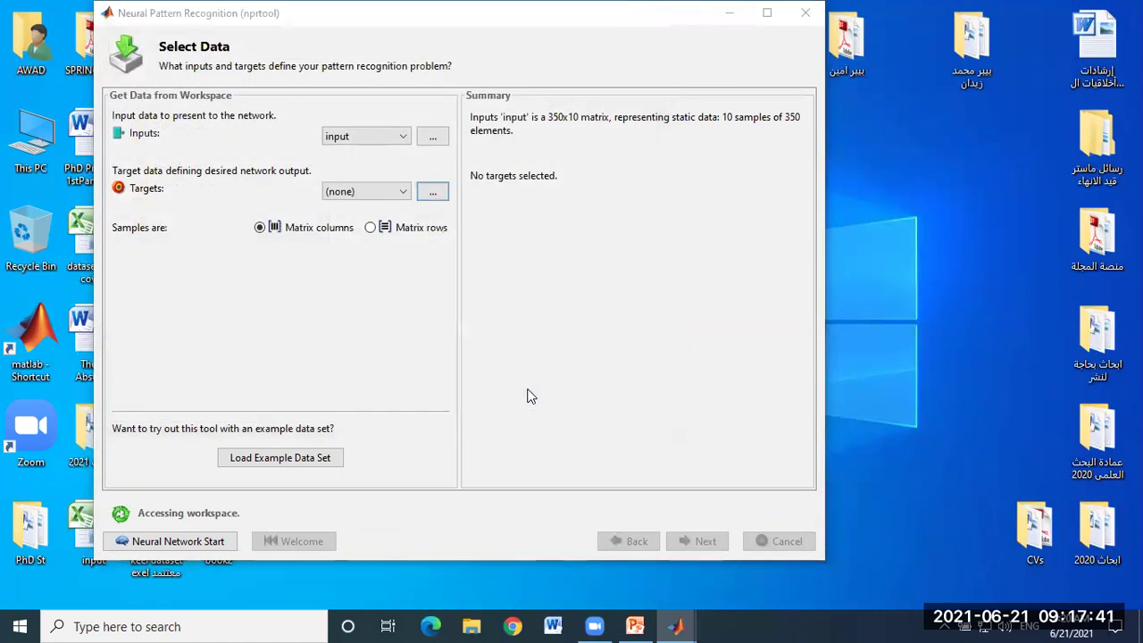
left_click(465, 510)
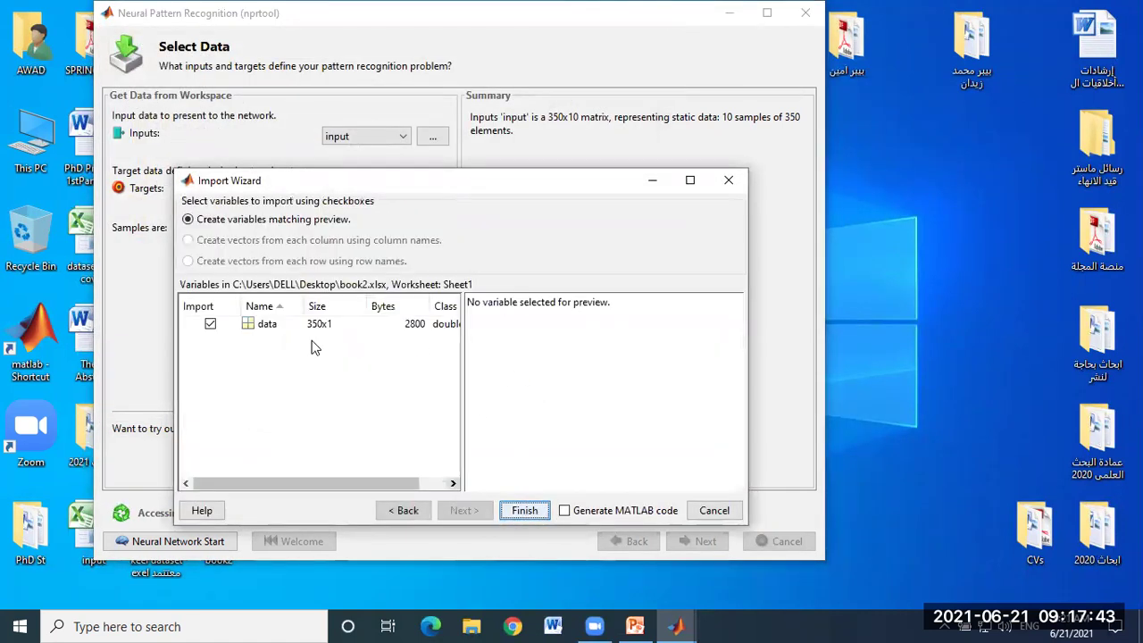
left_click(268, 326)
right_click(271, 328)
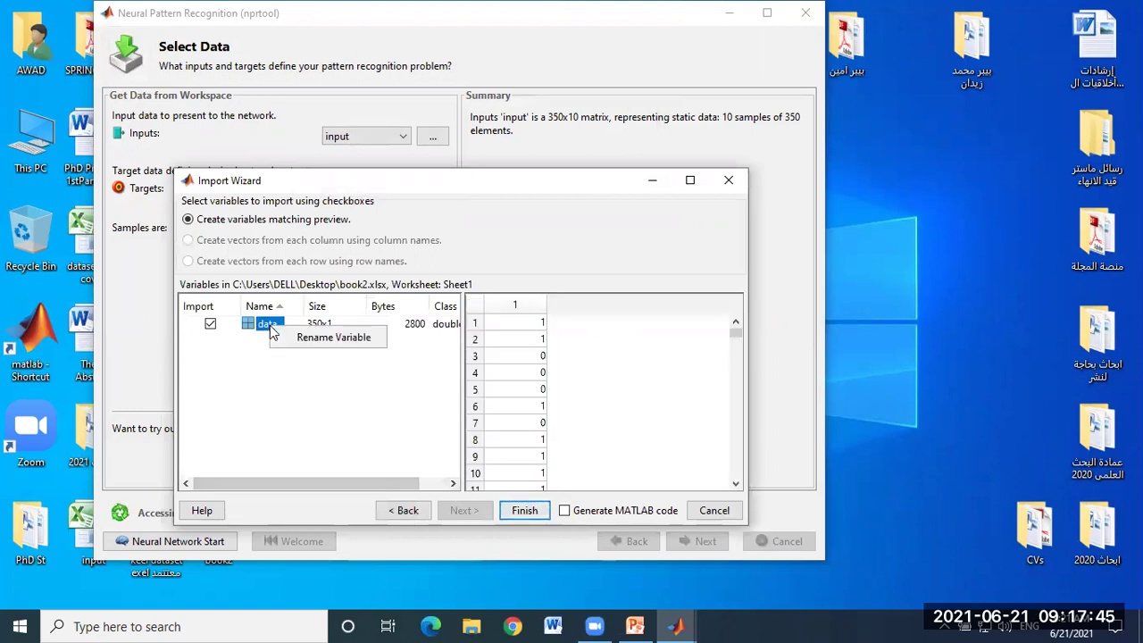
left_click(331, 336)
type("target")
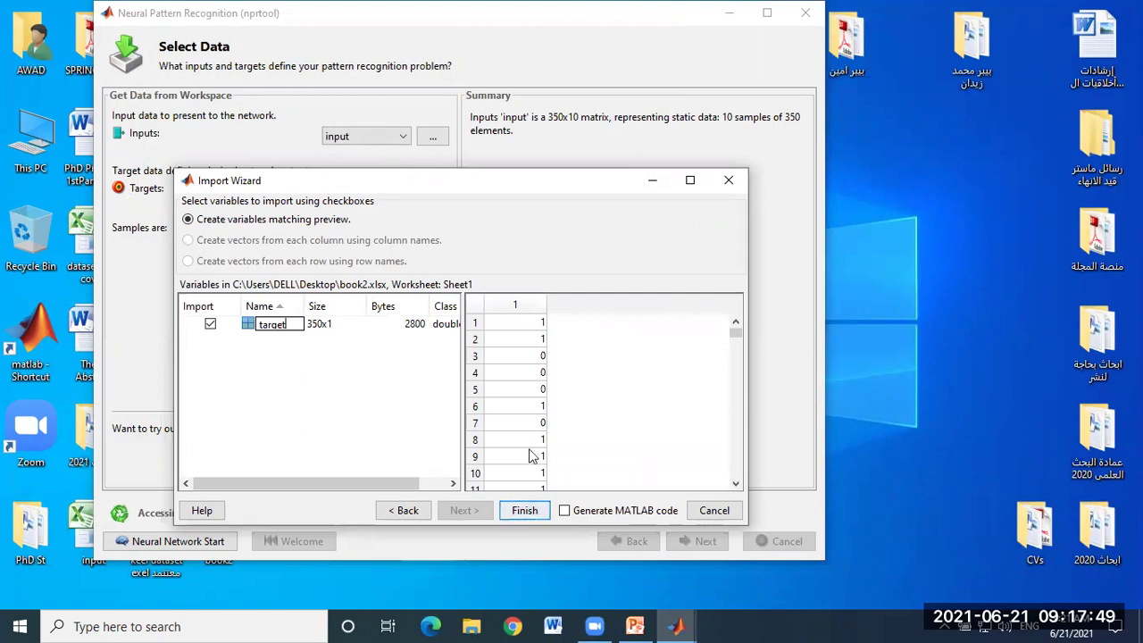
left_click(525, 510)
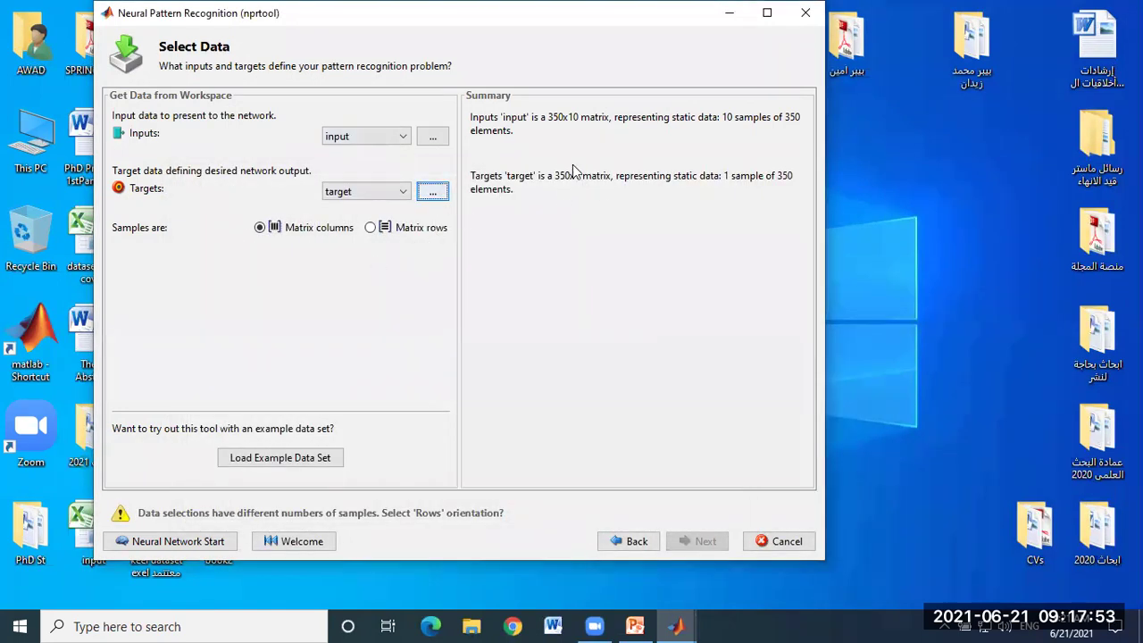
left_click(766, 14)
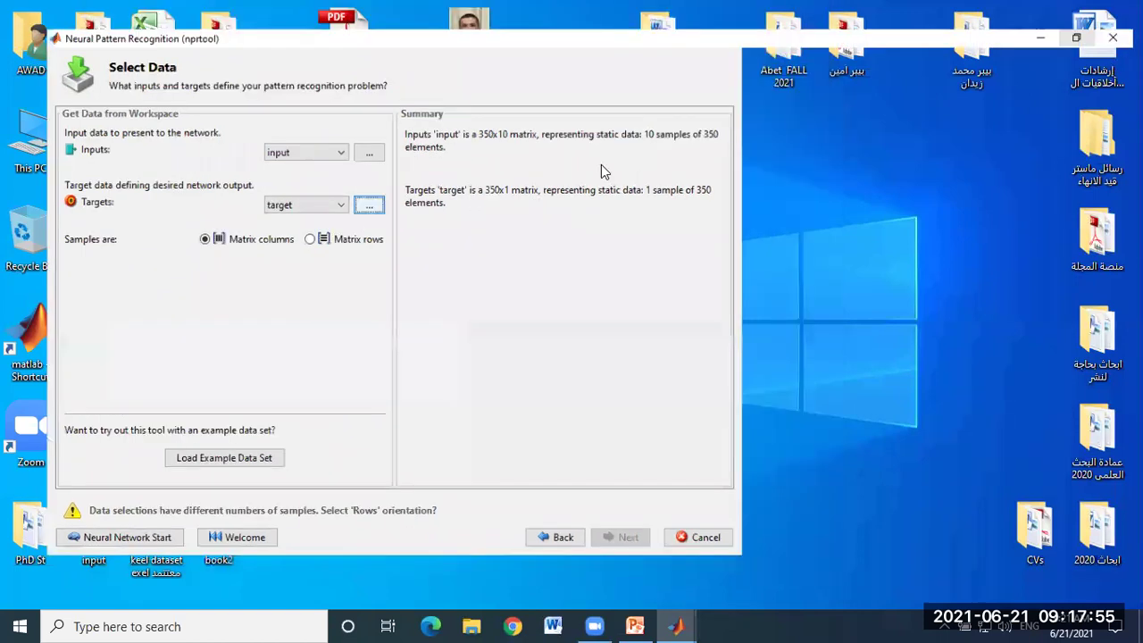
left_click(1080, 10)
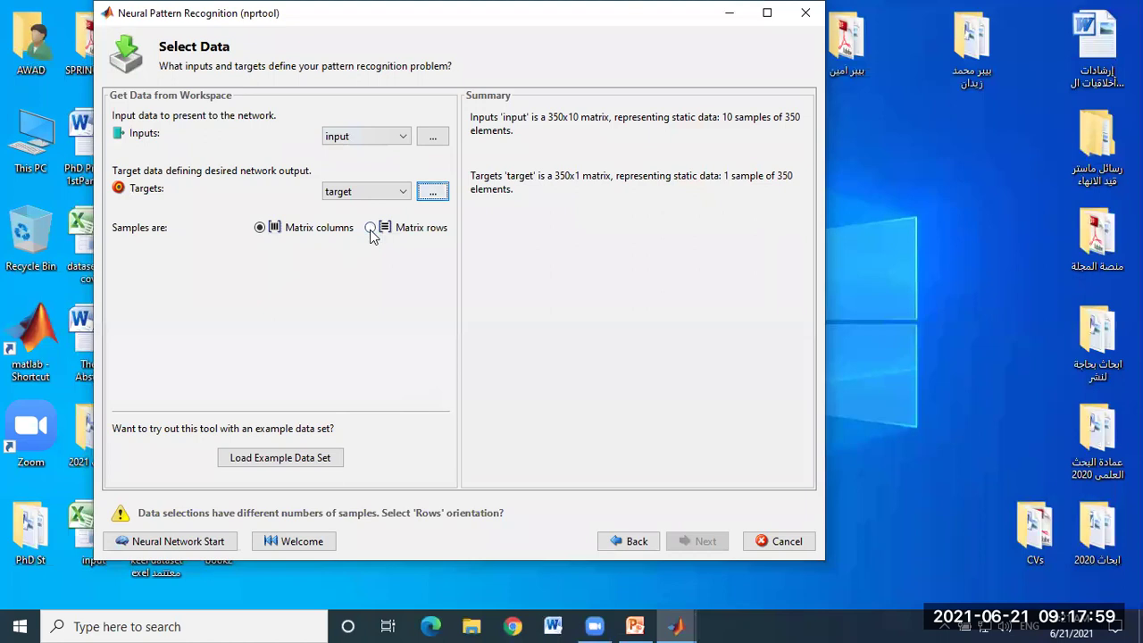
Step: Set the samples to matrix rows and accept the default split of 15% validation and 15% testing data
left_click(370, 229)
left_click(700, 542)
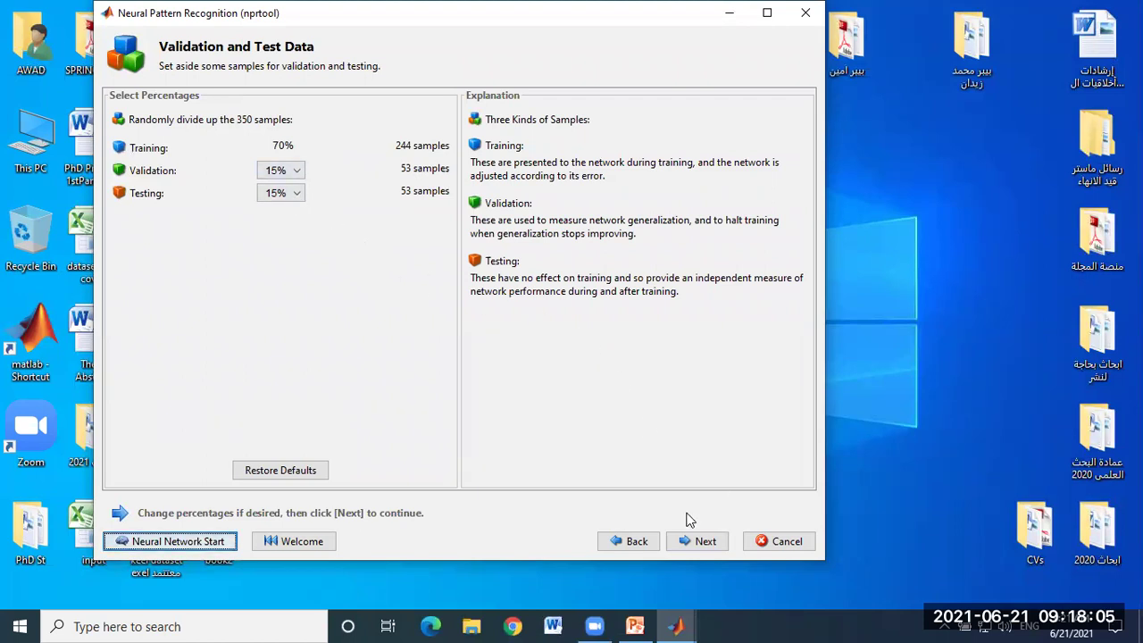
left_click(701, 541)
Step: Keep 10 hidden neurons in the network architecture and train the network
left_click(393, 145)
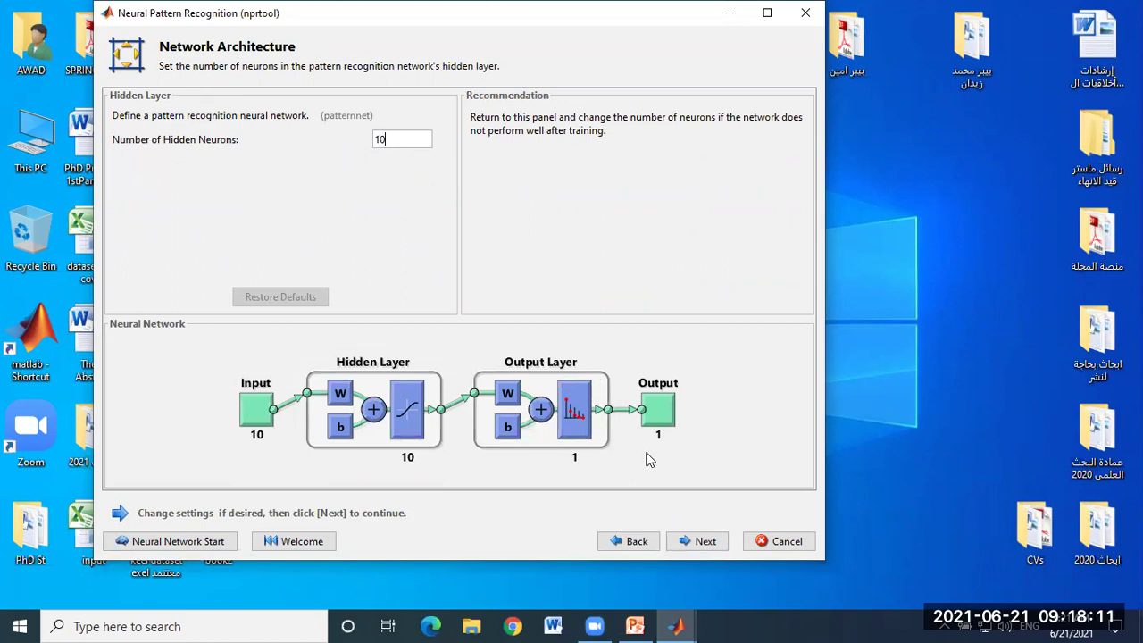
left_click(693, 543)
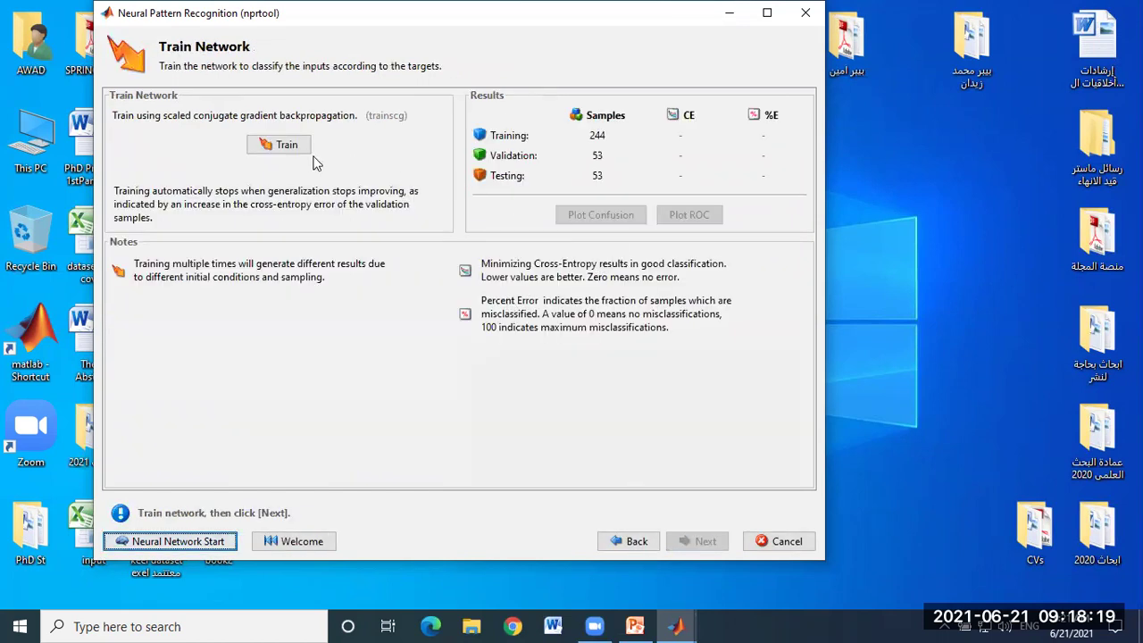
left_click(283, 147)
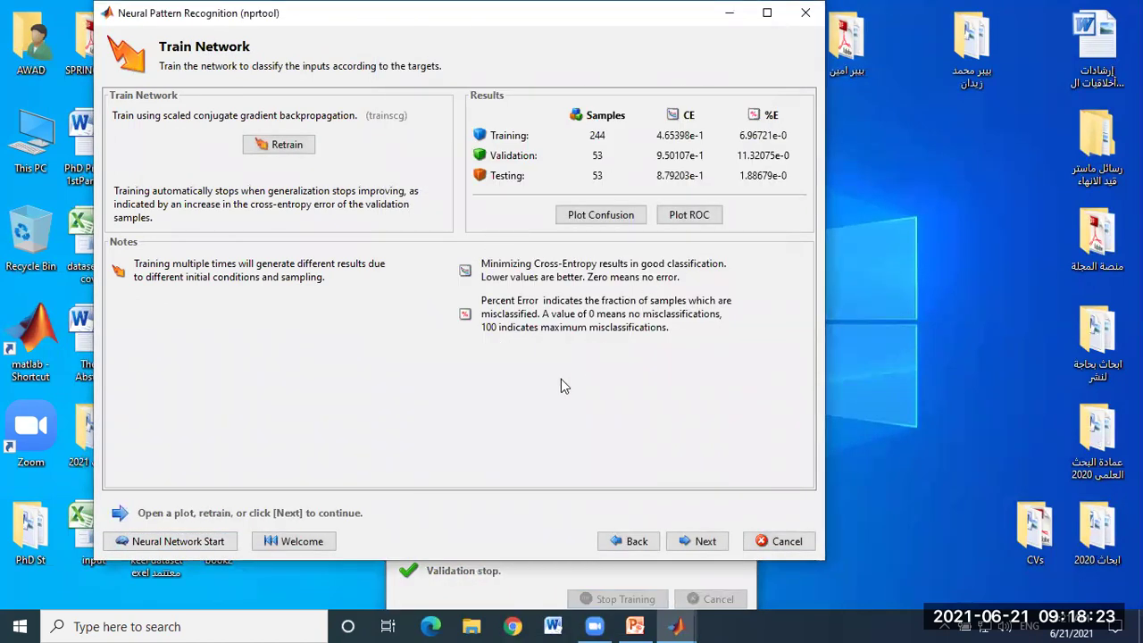
Step: Capture the training, validation and testing results table with the Snipping Tool, and return to the Neural Pattern Recognition window
left_click(225, 625)
type("s")
left_click(120, 181)
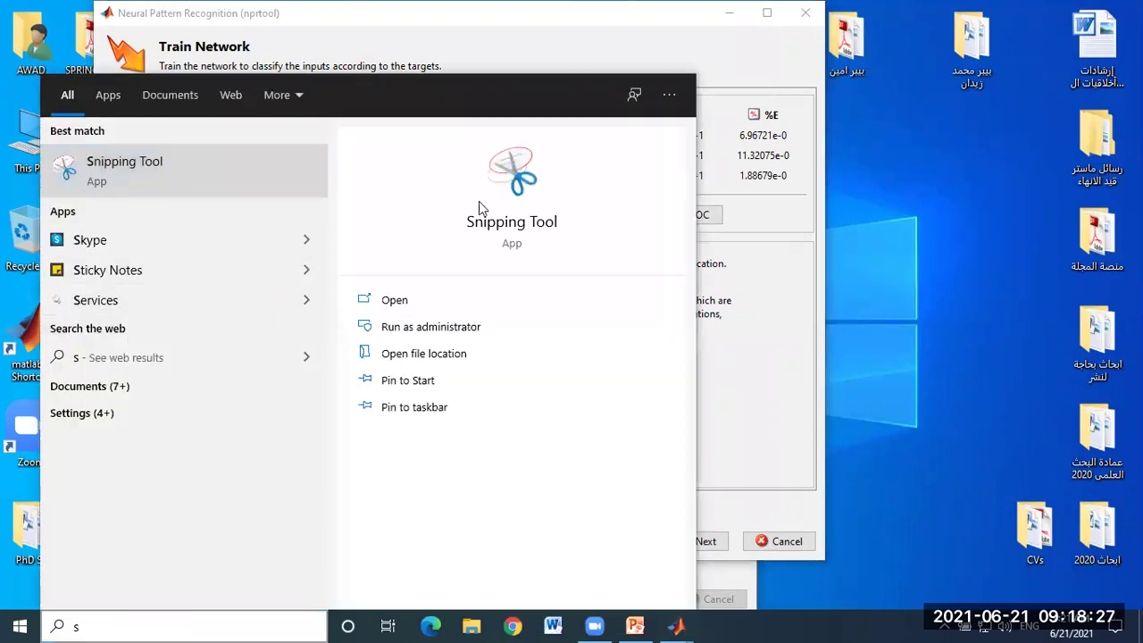
left_click(827, 134)
left_click_drag(467, 99, 806, 202)
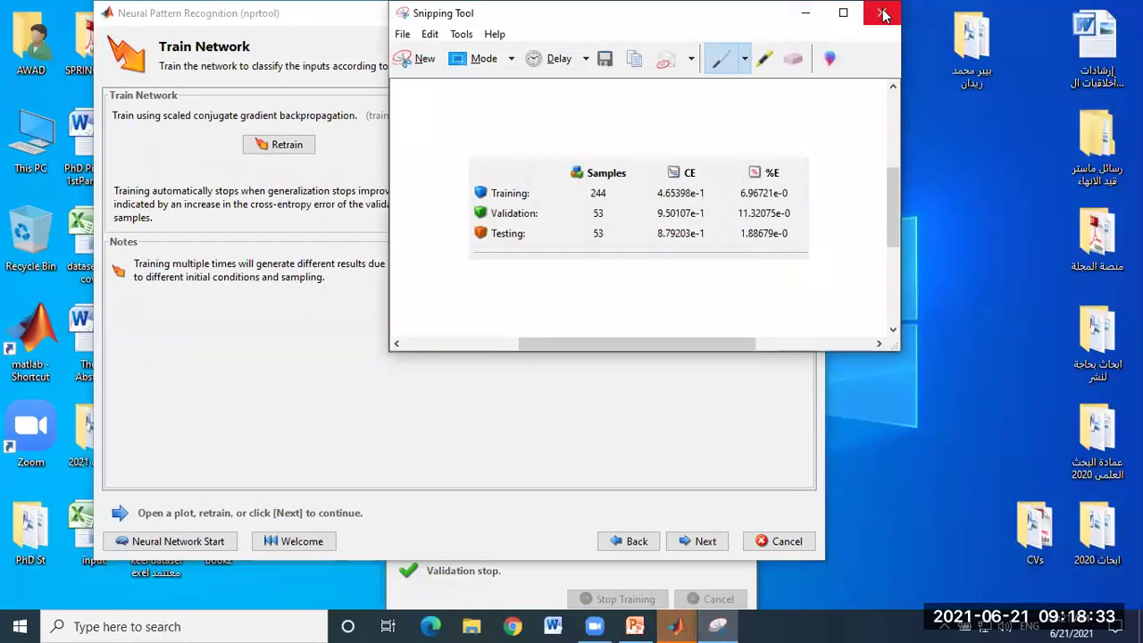
left_click(995, 358)
left_click(706, 410)
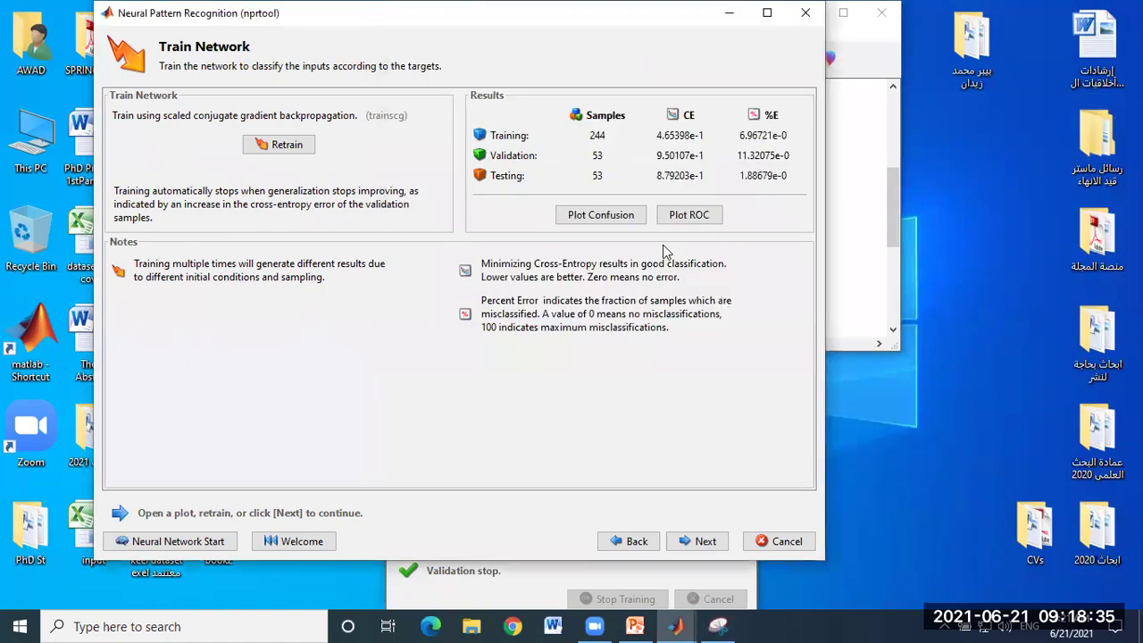
Step: Plot the network's confusion matrices for review and close the figure
left_click(595, 217)
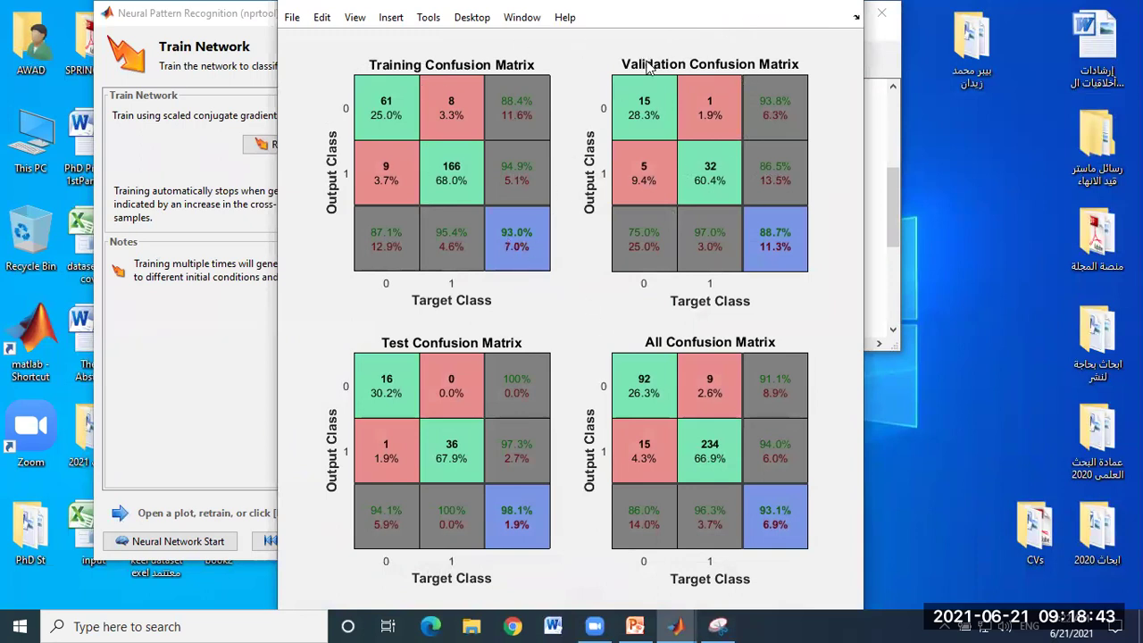
left_click(845, 9)
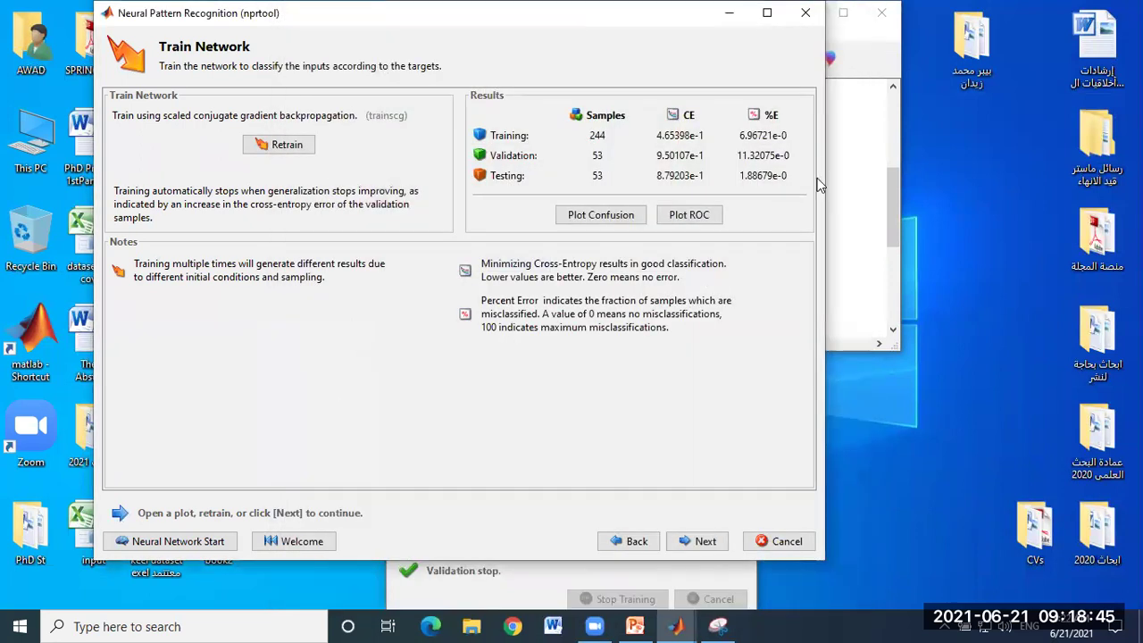
Step: Plot the network's ROC curves for review, and close the figure and the Neural Pattern Recognition window
left_click(704, 218)
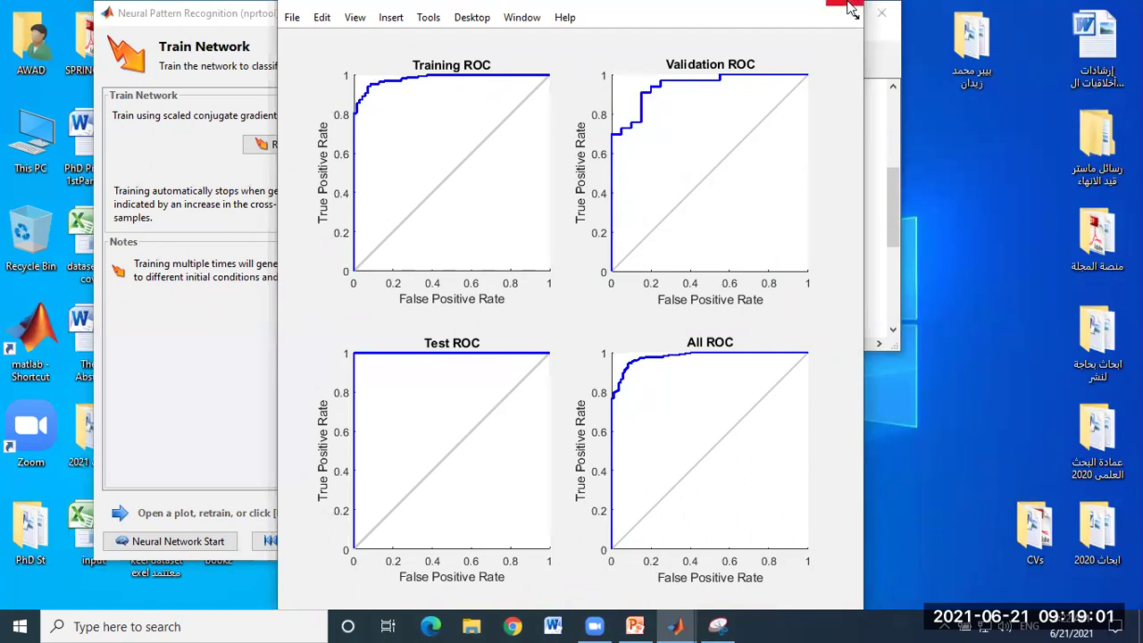
left_click(849, 7)
left_click(804, 13)
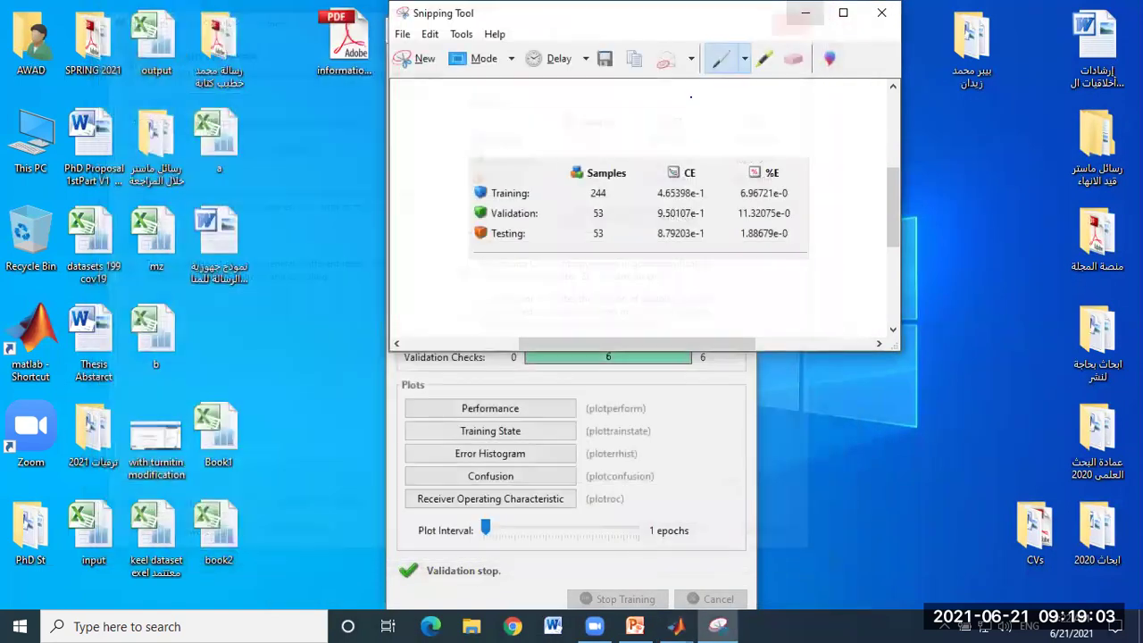
Step: Close the Snipping Tool without saving the snip, and close the neural network training window
left_click(880, 13)
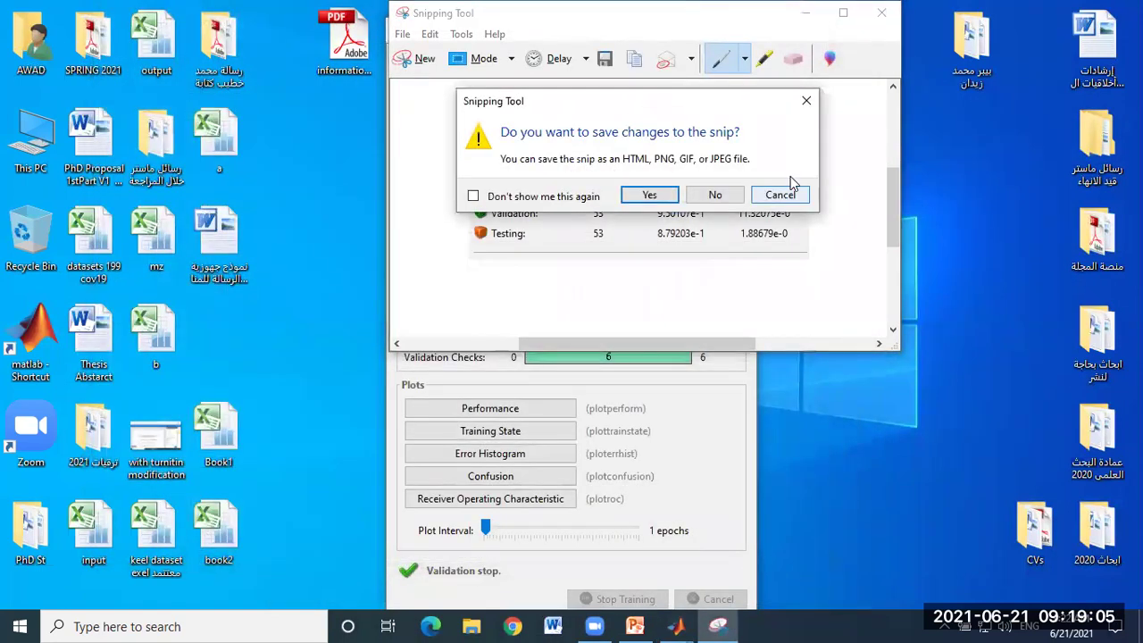
left_click(718, 193)
left_click(738, 29)
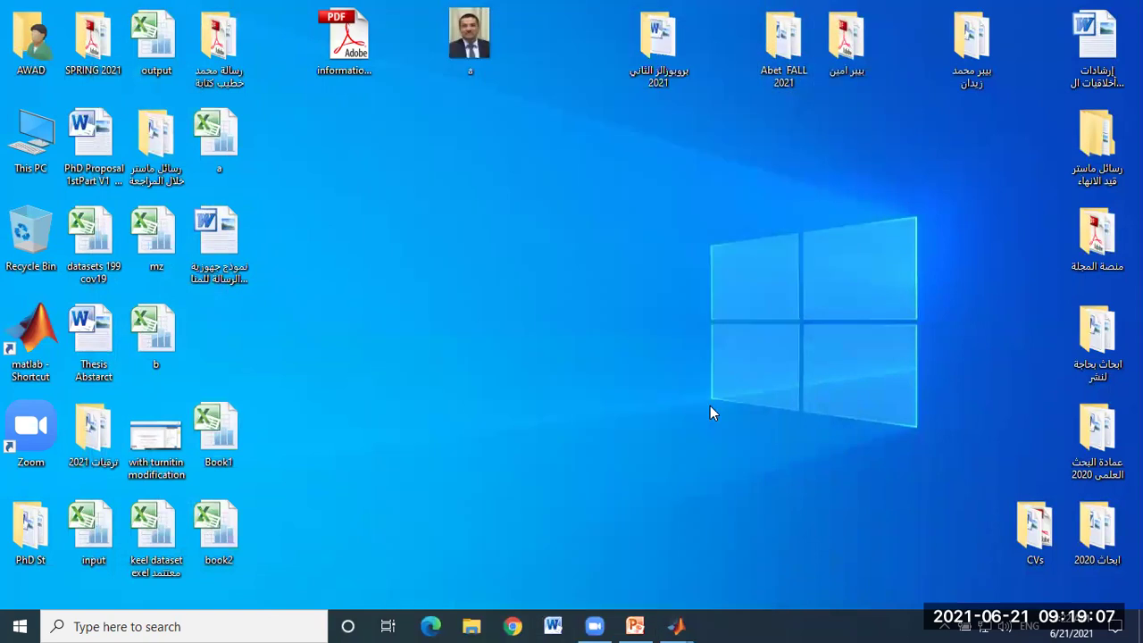
Step: Return to the Neural Network Start window, launch the Fitting app and proceed to its data selection
mouse_move(676, 626)
left_click(730, 581)
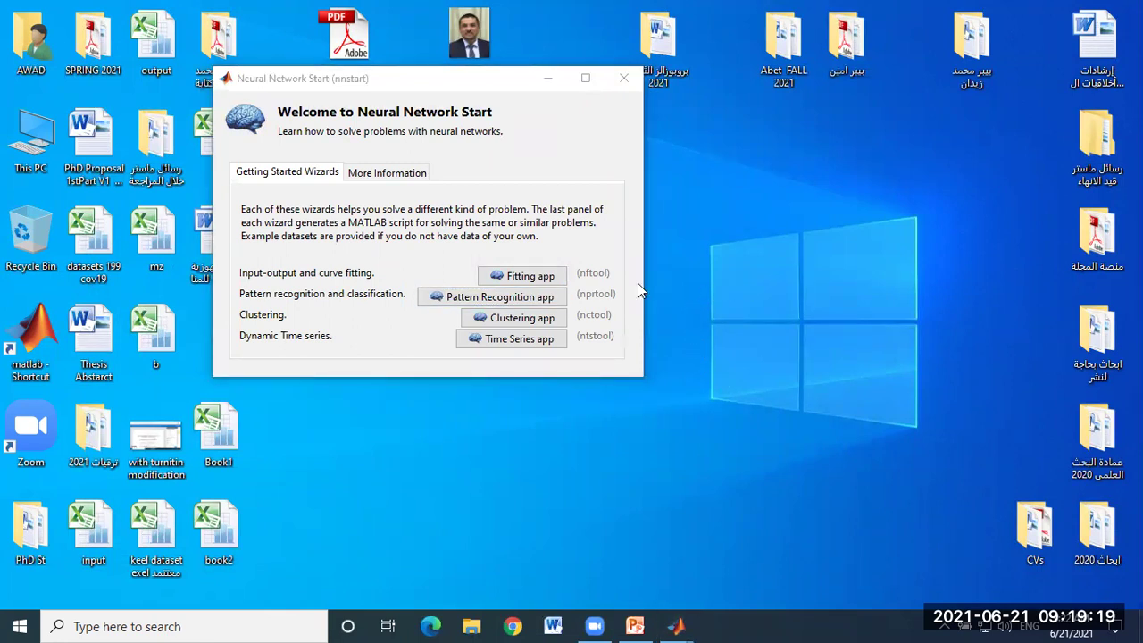
left_click(509, 276)
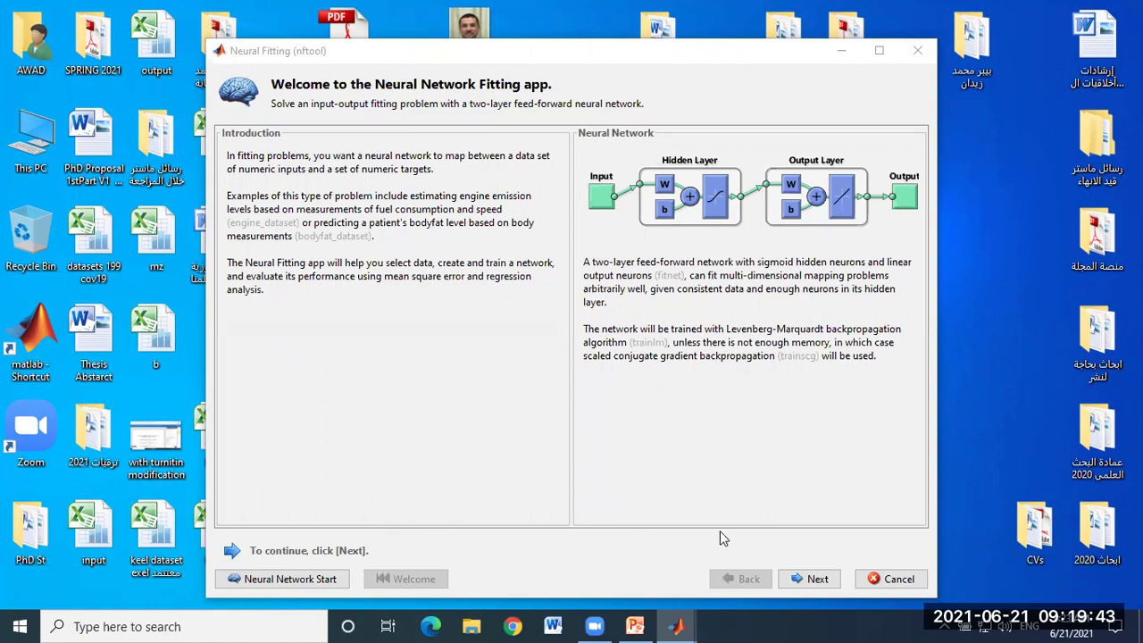
left_click_drag(623, 59, 618, 28)
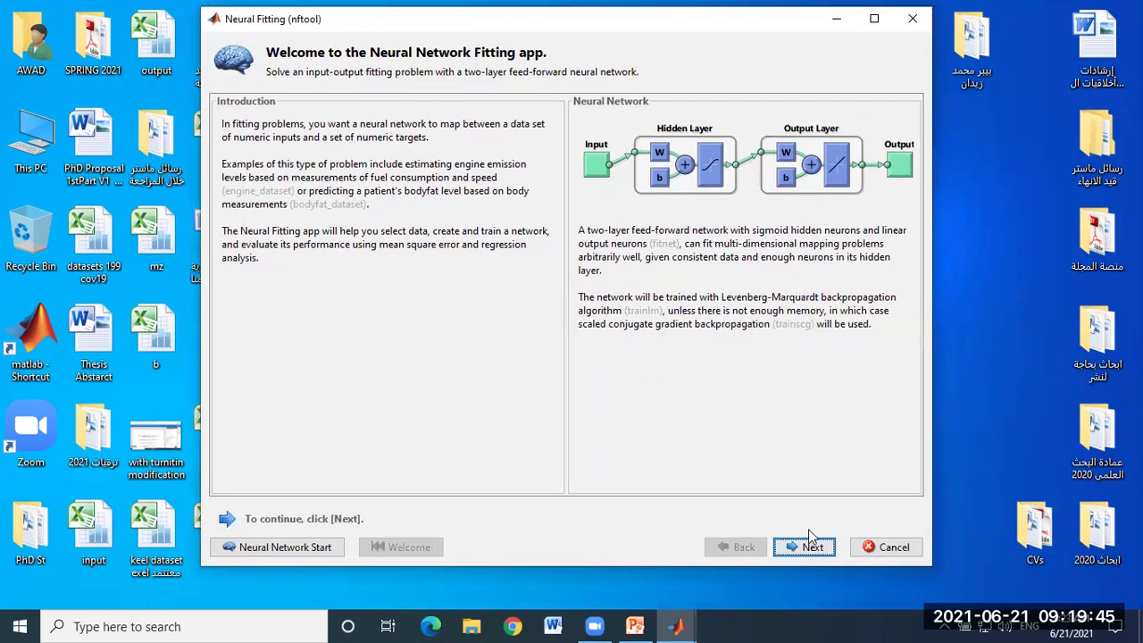
left_click(807, 547)
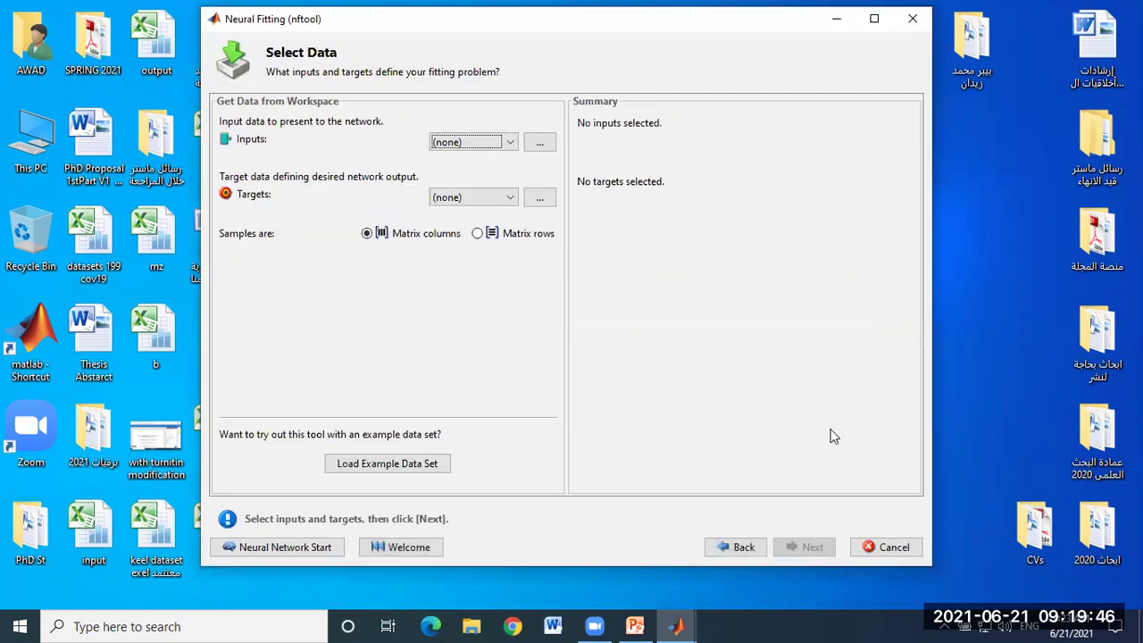
Step: Import the input workbook from the Desktop as the fitting network's inputs, naming the variable input
left_click(540, 146)
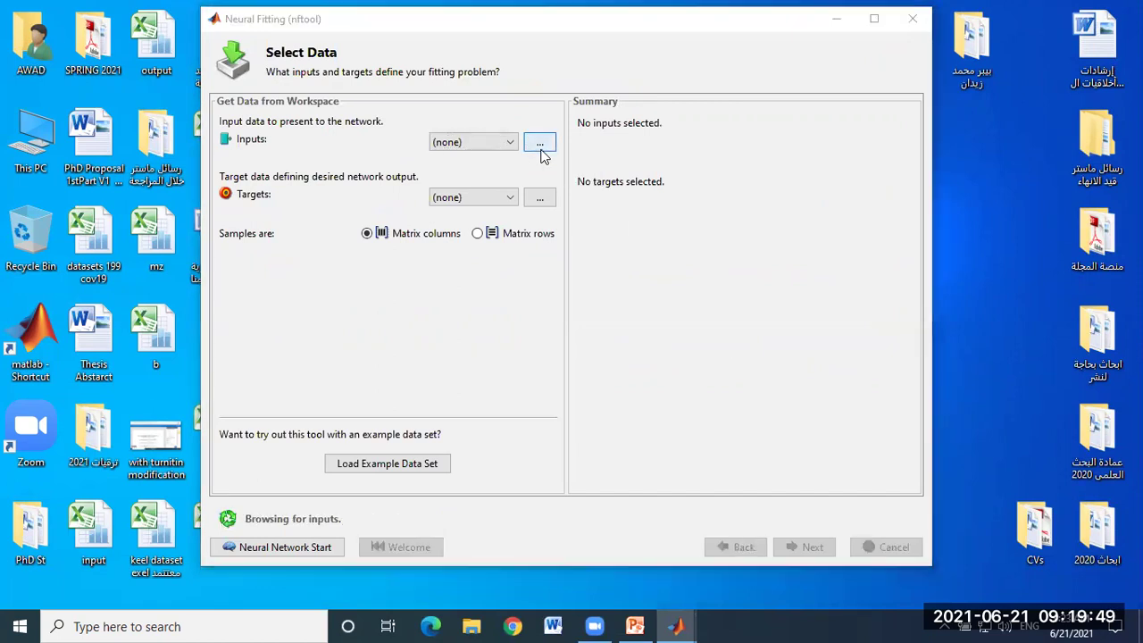
left_click(268, 250)
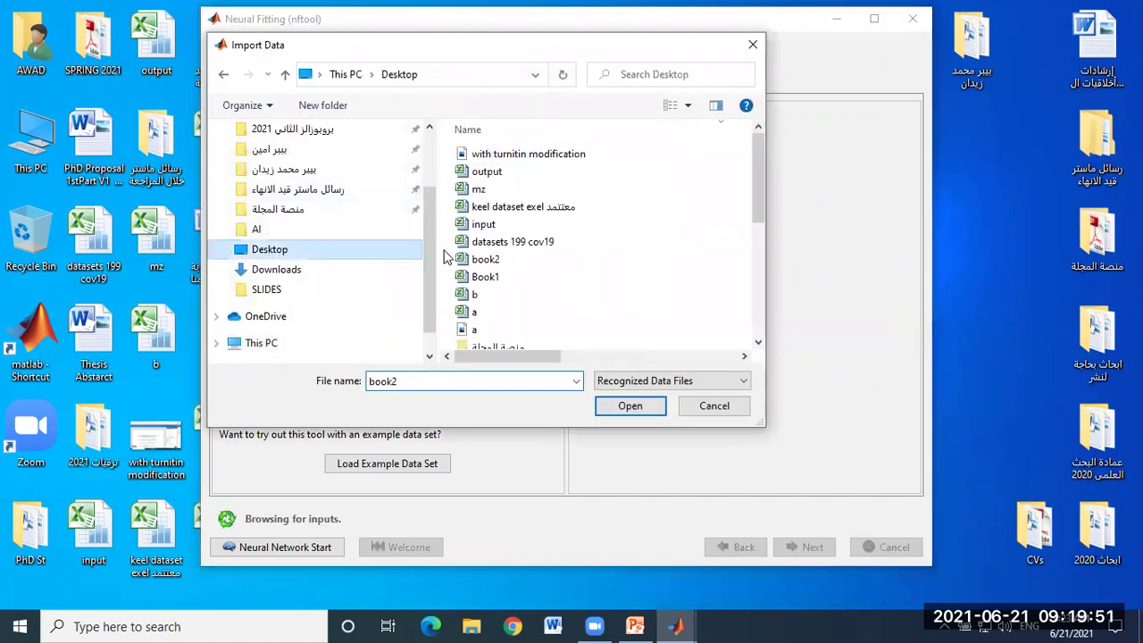
left_click(514, 225)
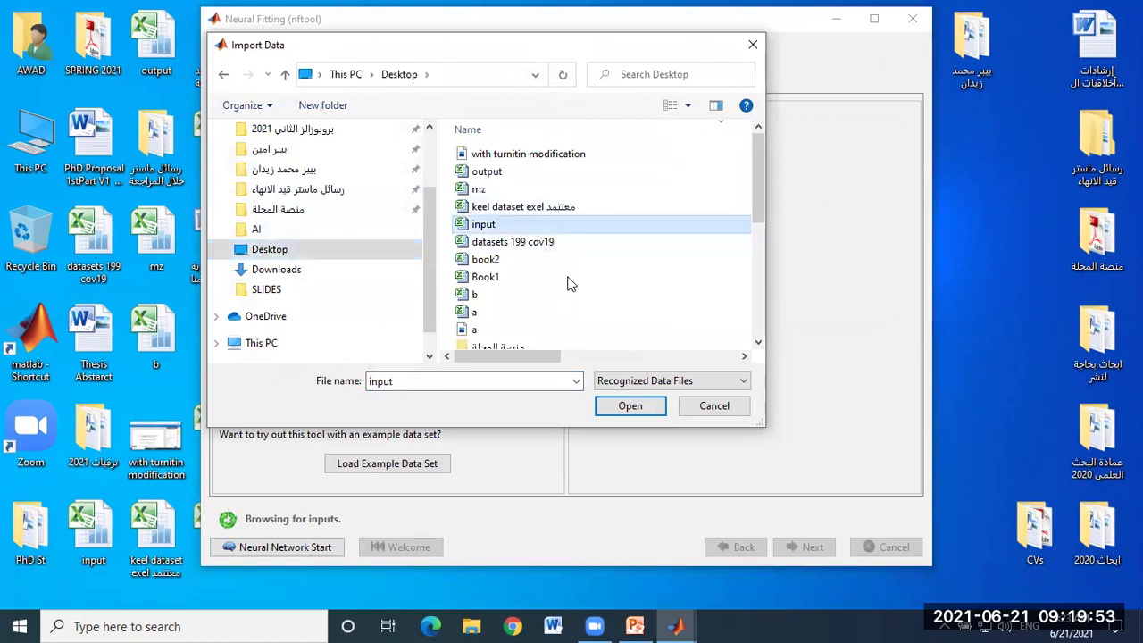
left_click(629, 407)
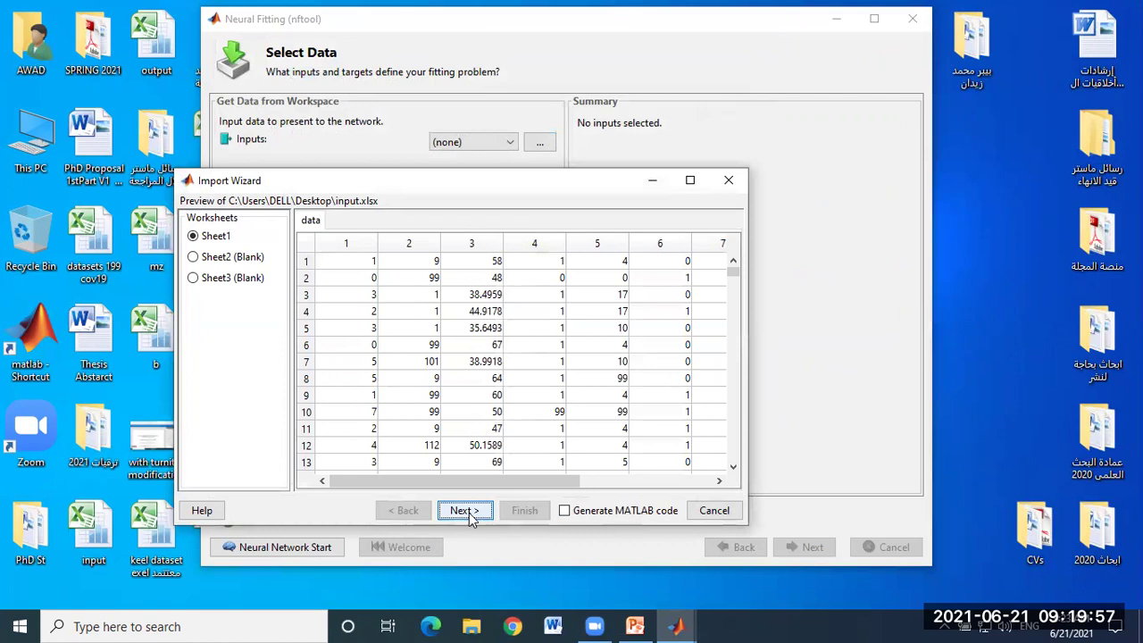
left_click(465, 511)
left_click(266, 324)
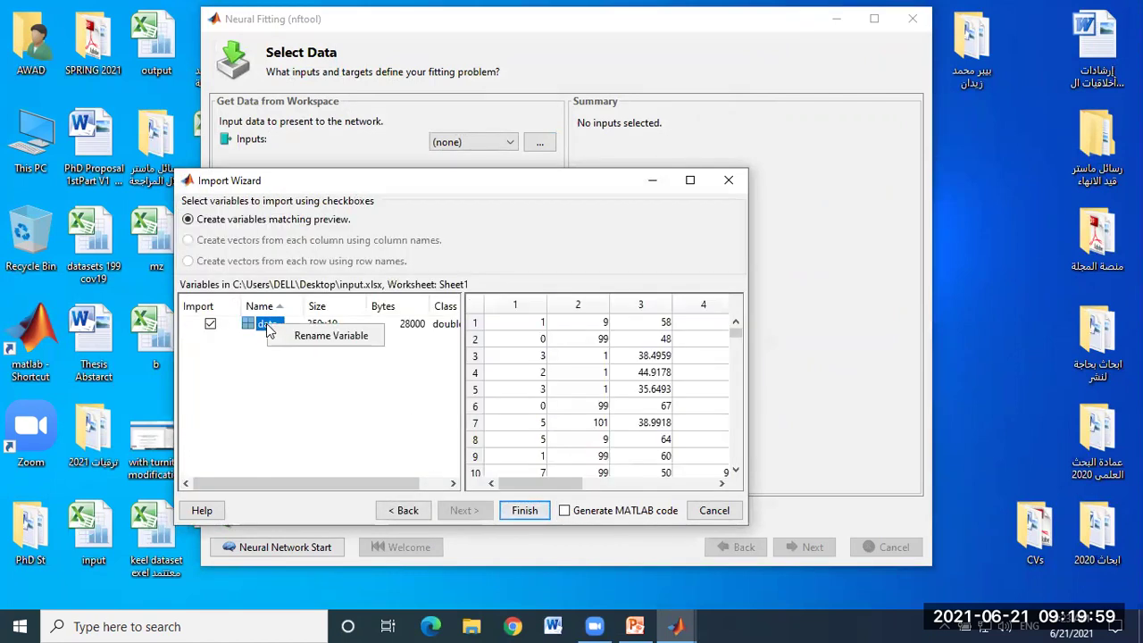
type("input")
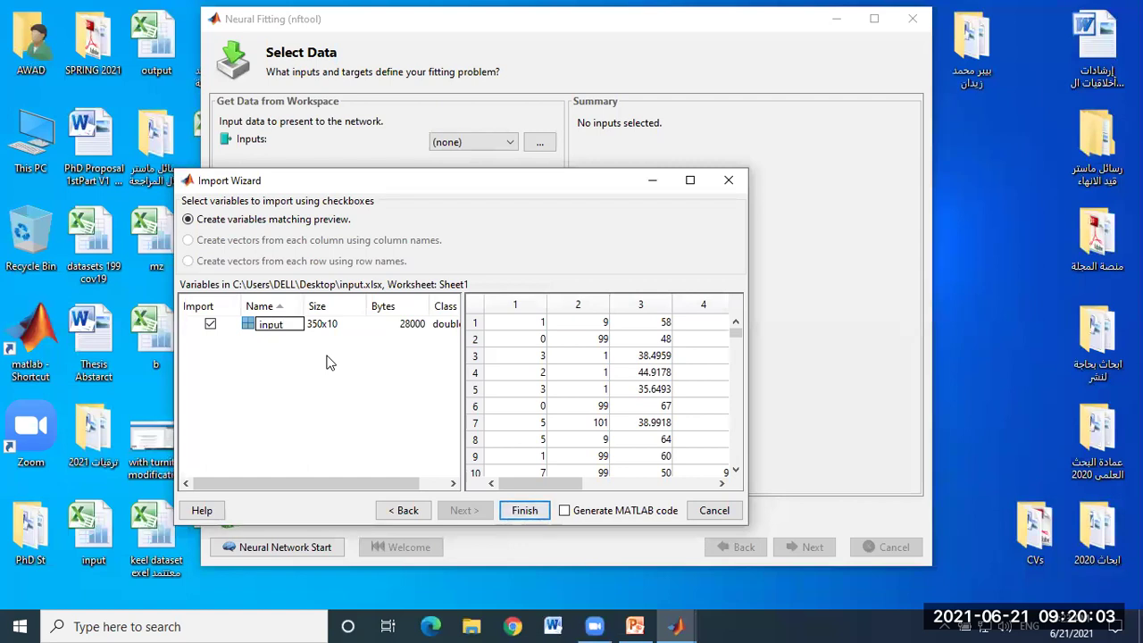
left_click(327, 363)
left_click(525, 510)
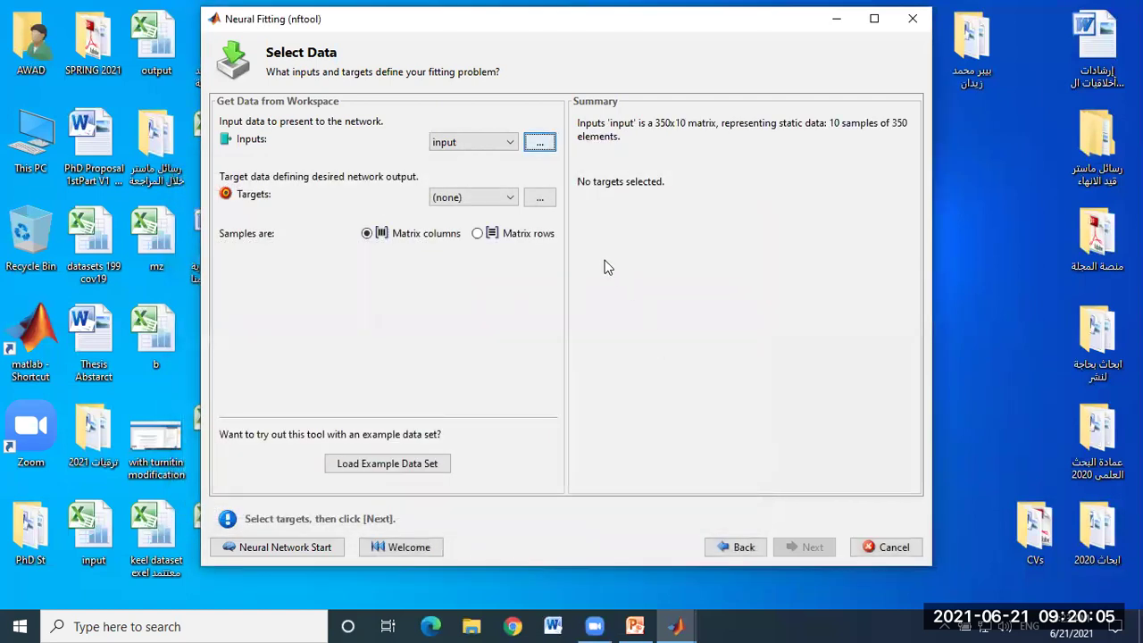
Step: Import the output workbook from the Desktop as the fitting network's targets, naming the variable target
left_click(548, 199)
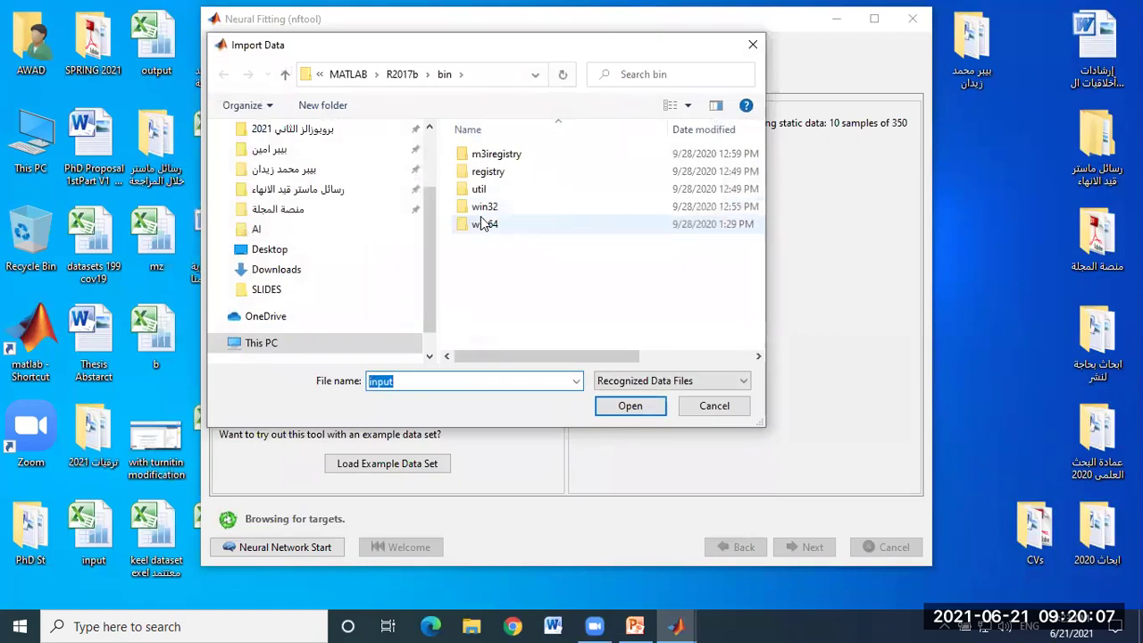
left_click(282, 251)
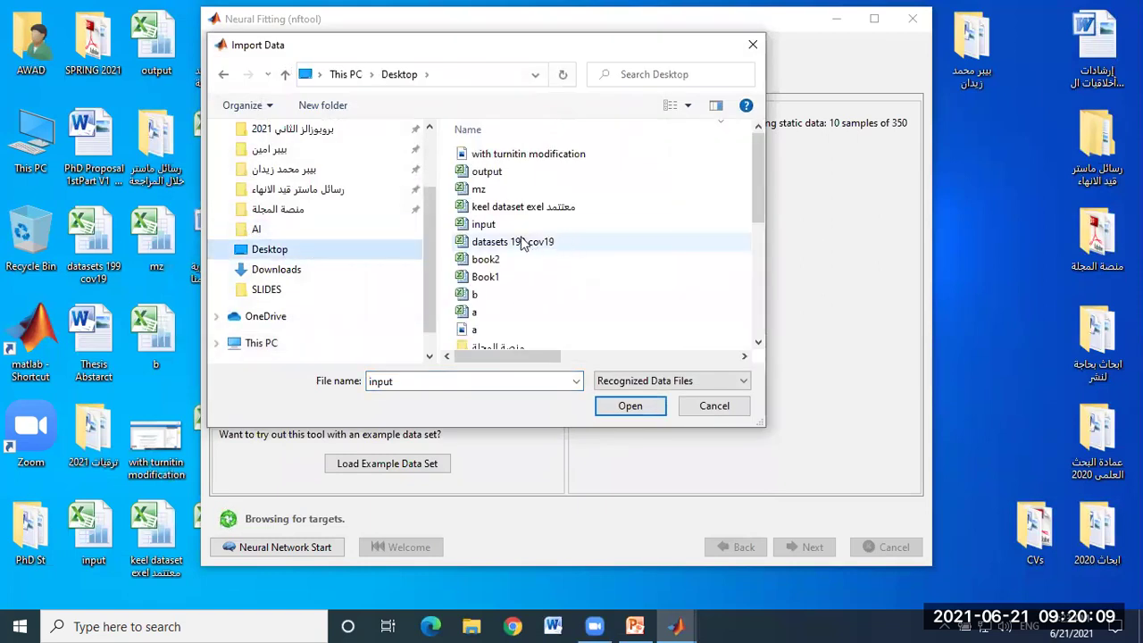
left_click(487, 172)
left_click(646, 404)
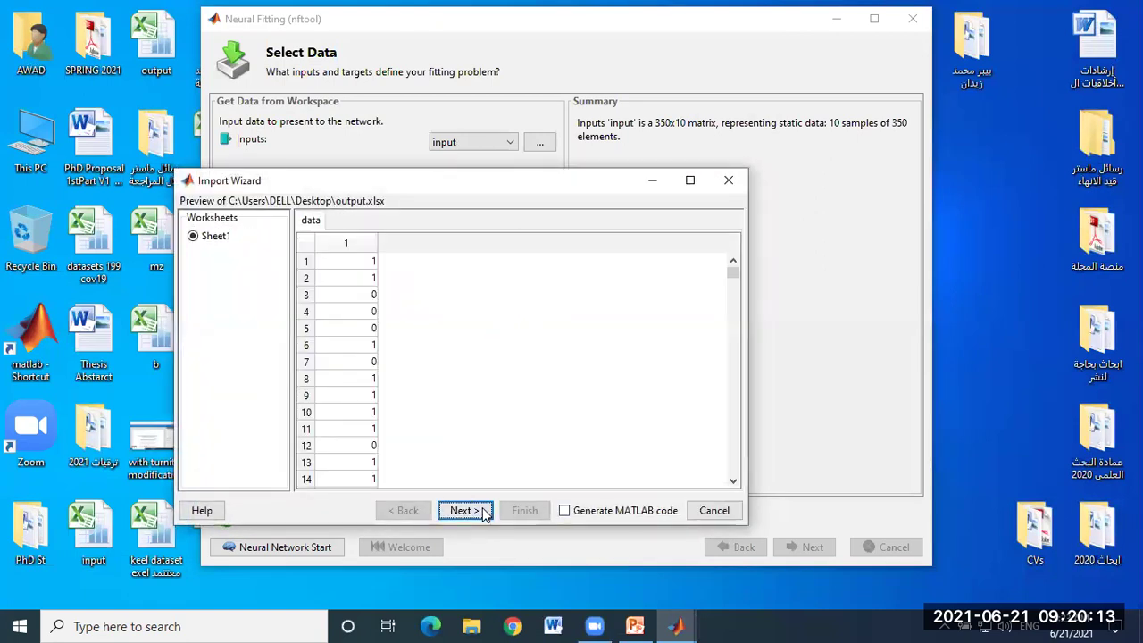
left_click(465, 510)
left_click(261, 326)
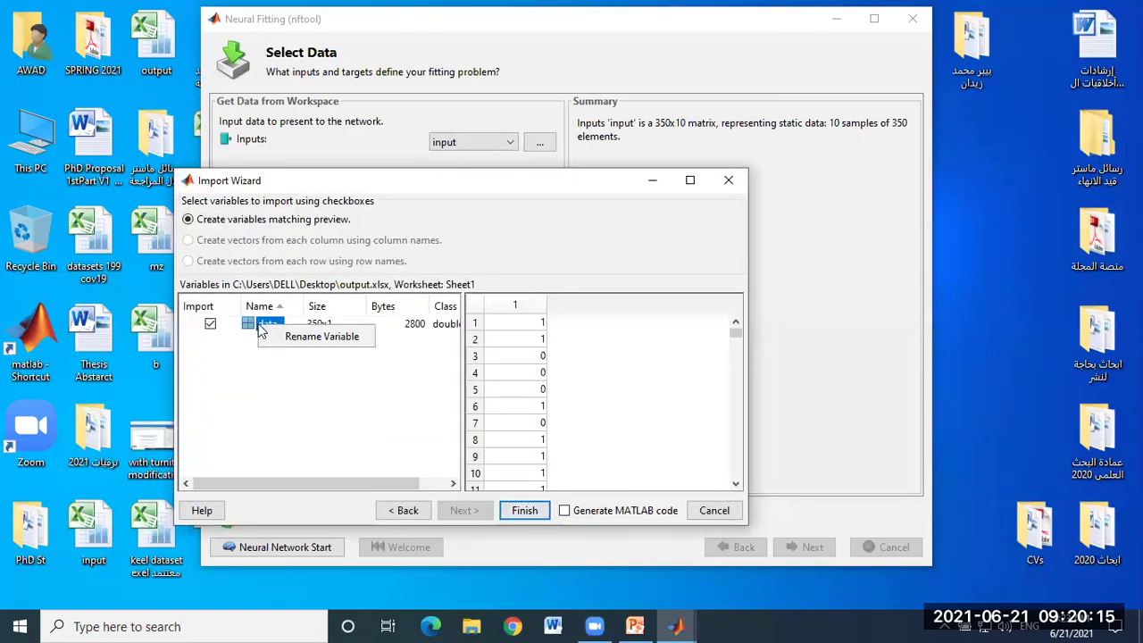
left_click(304, 342)
type("target")
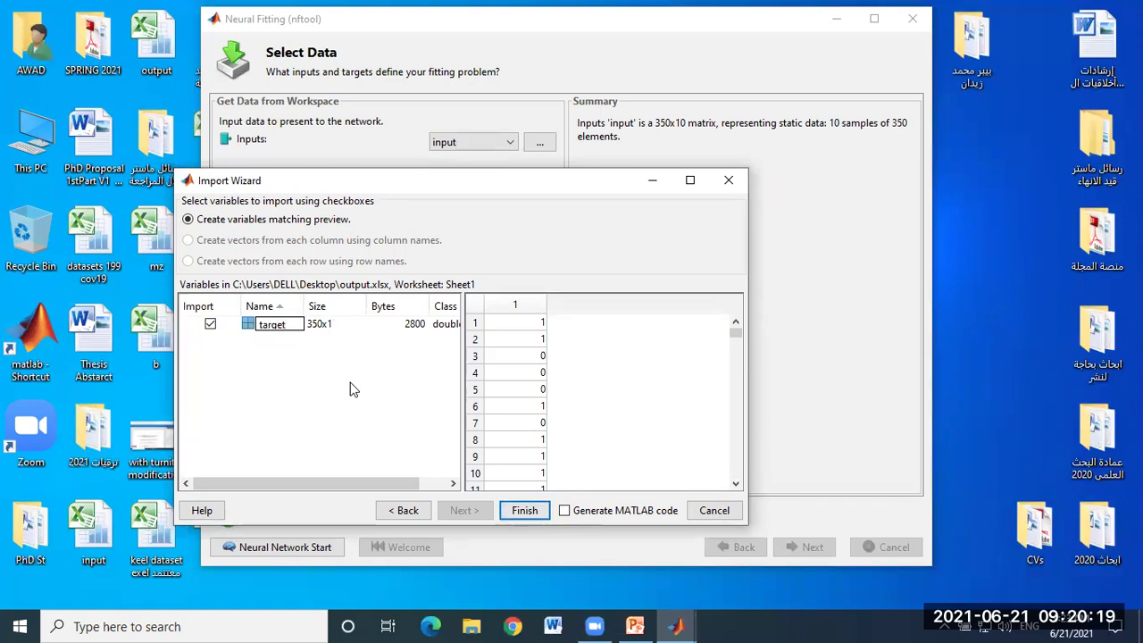
left_click(353, 389)
left_click(525, 510)
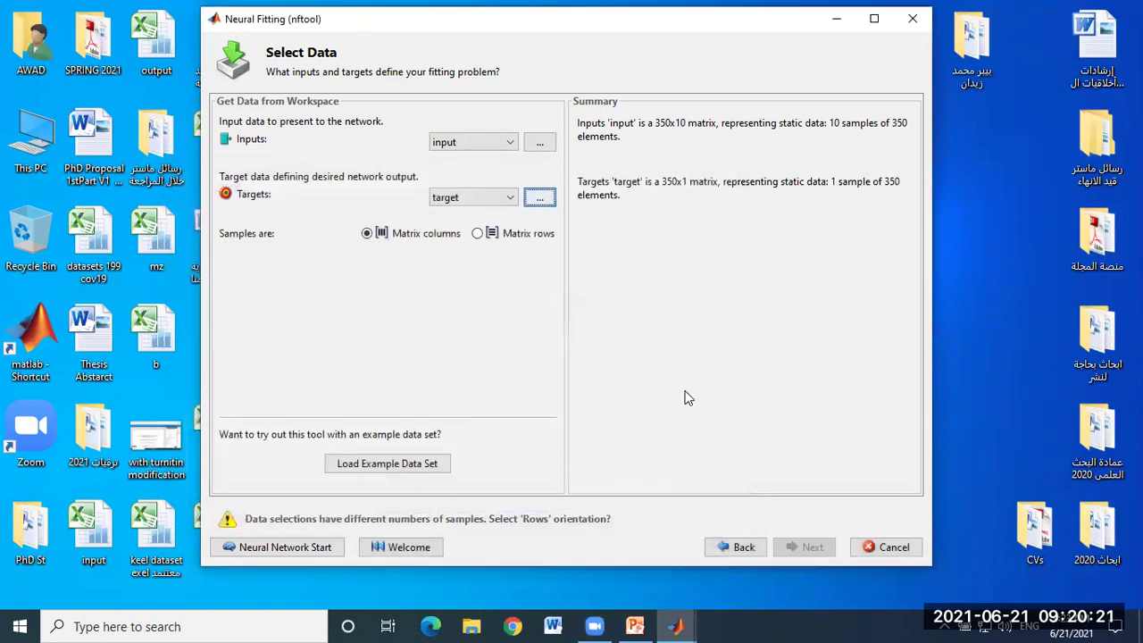
Step: Set the fitting samples to matrix rows and accept the default 15% validation and 15% testing split
left_click(477, 234)
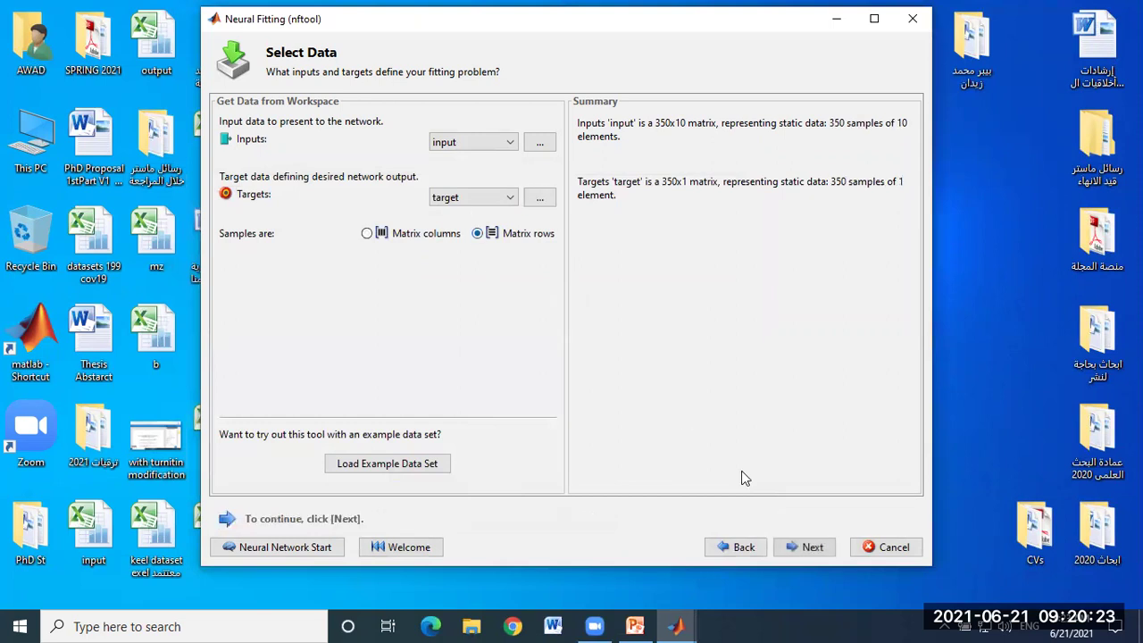
left_click(809, 547)
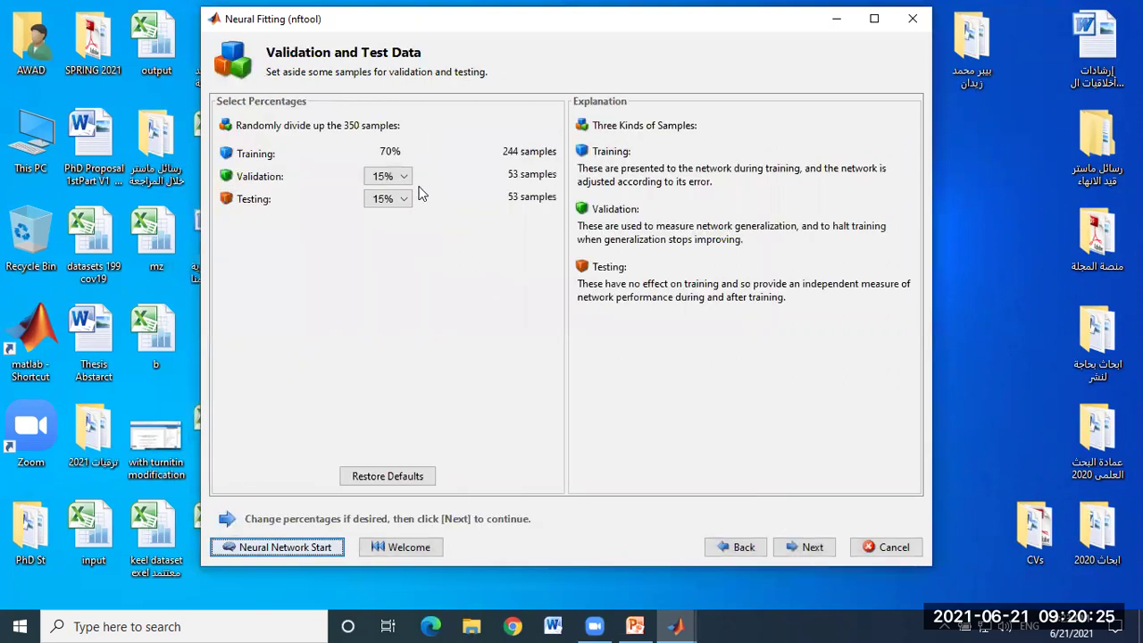
left_click(811, 547)
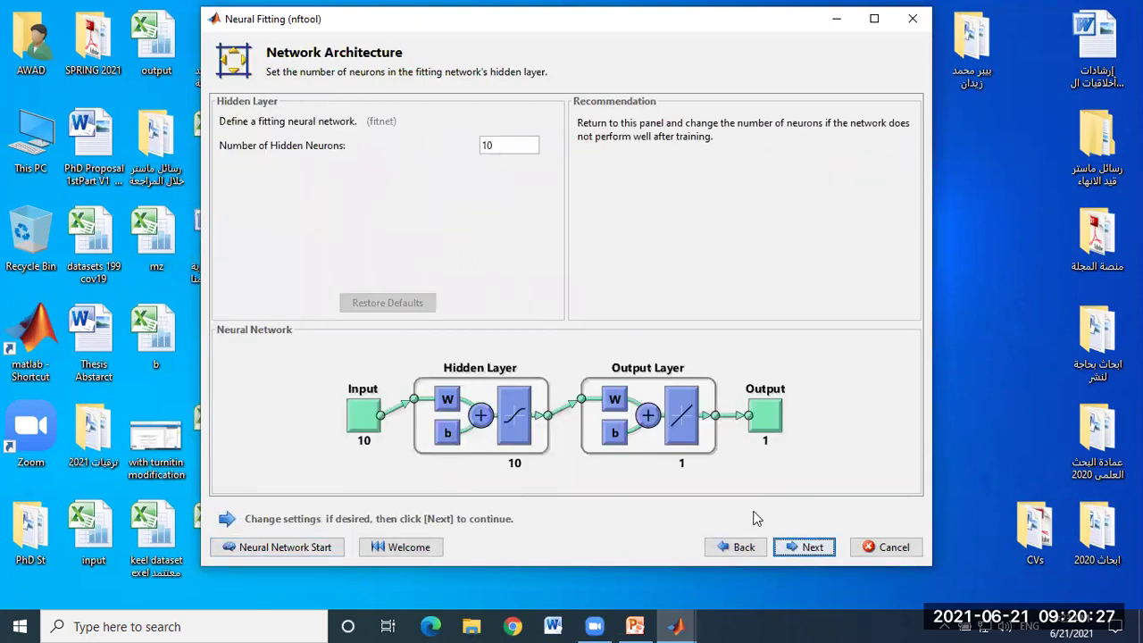
Step: Keep 10 hidden neurons for the fitting network and train it with the Levenberg-Marquardt algorithm
key("Return")
left_click(387, 253)
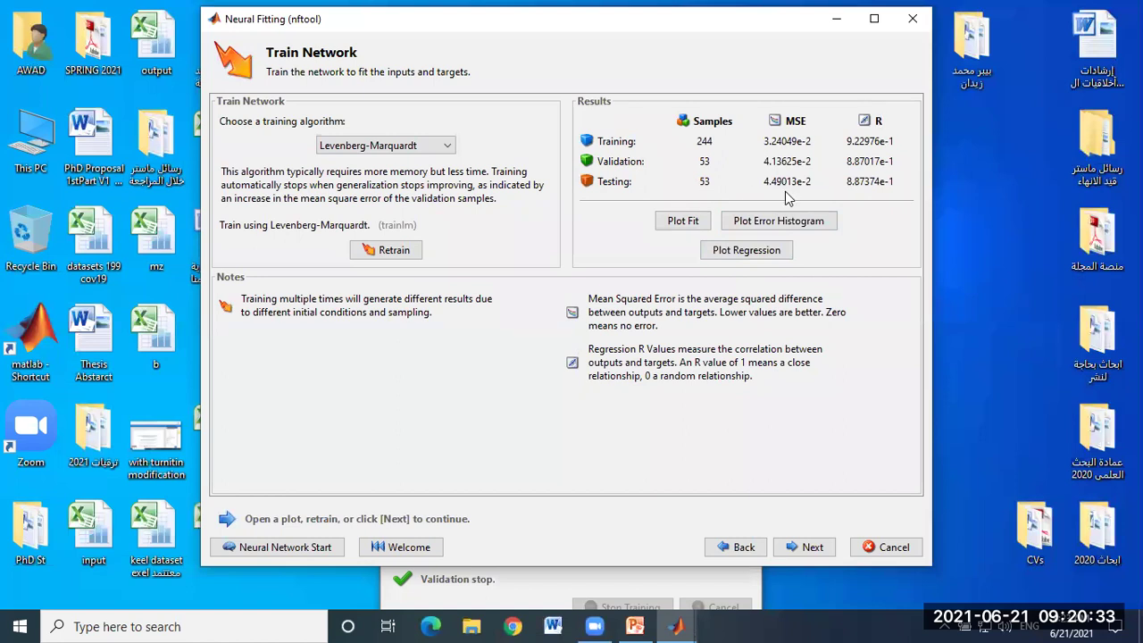
Step: Plot the fitting network's error histogram and regression for review, closing each figure
left_click(777, 228)
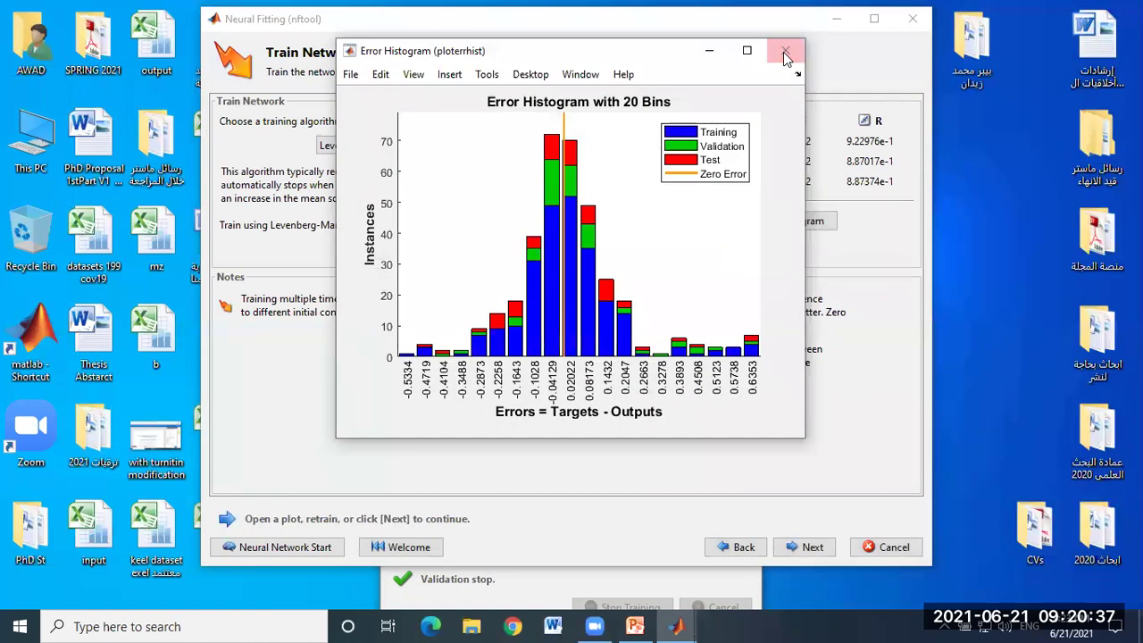
left_click(783, 52)
left_click(756, 255)
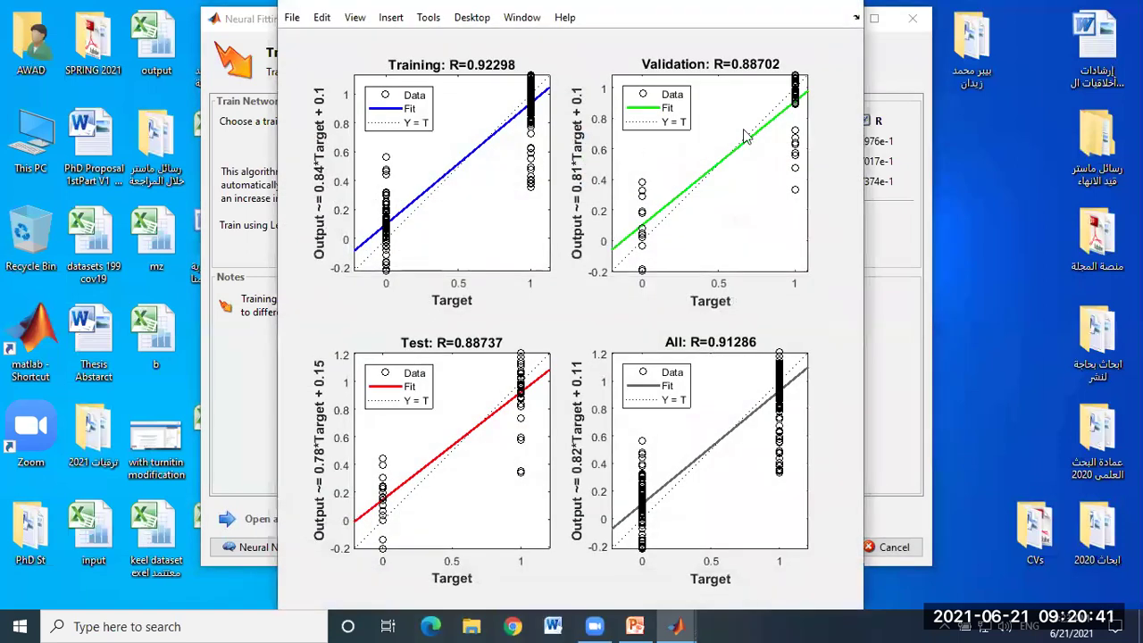
left_click(851, 9)
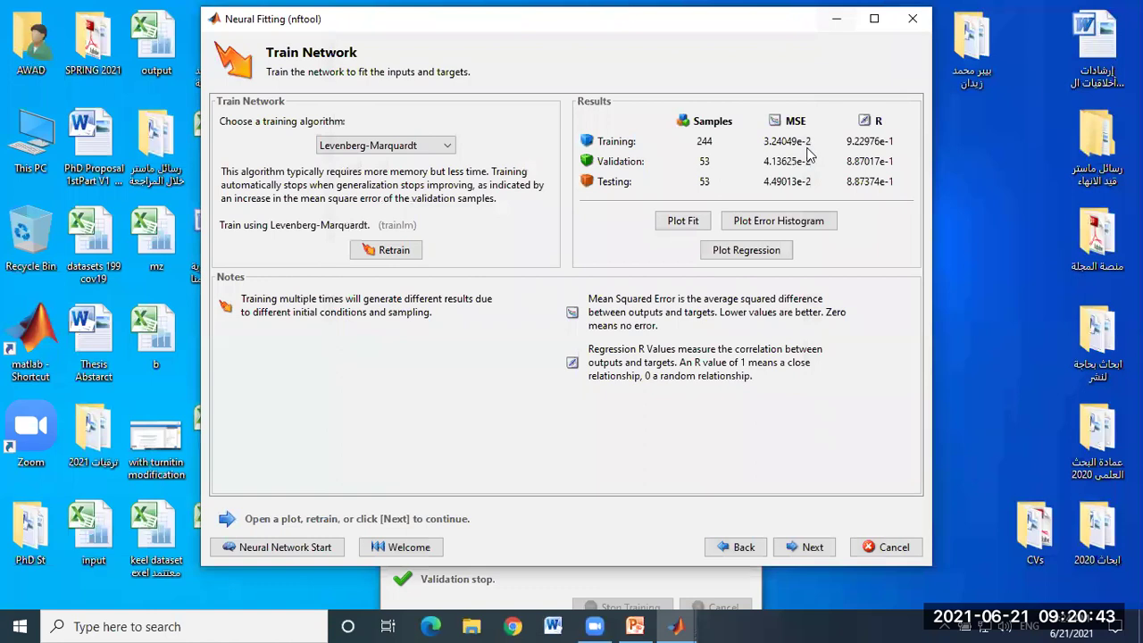
Step: Close the Neural Fitting app, its training window and the Neural Network Start window
left_click(911, 19)
left_click(740, 25)
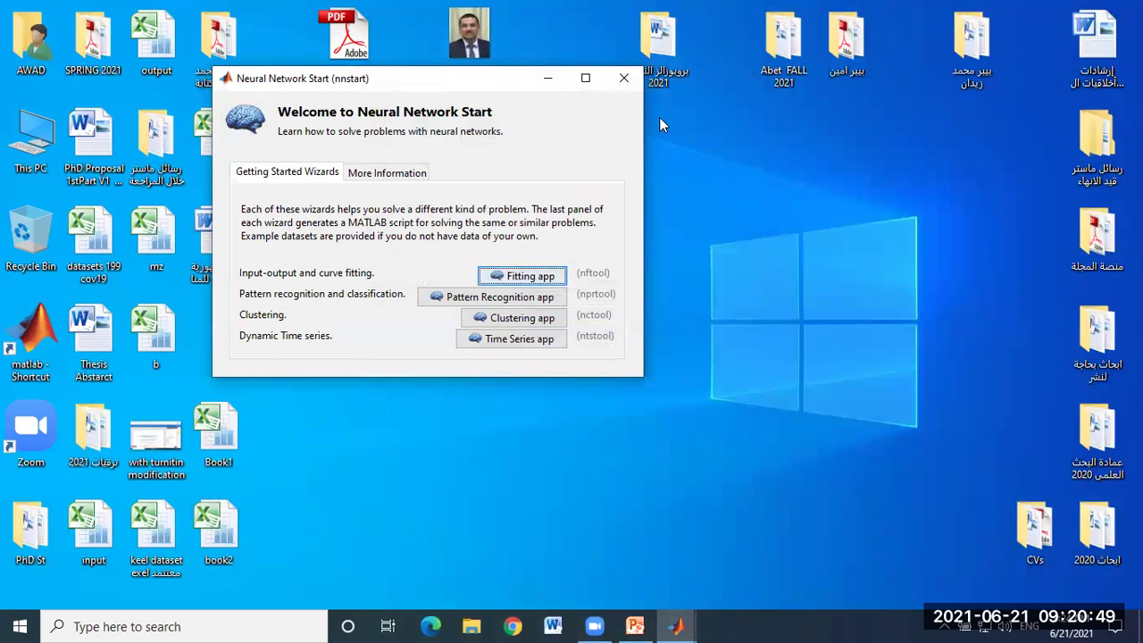
left_click(623, 78)
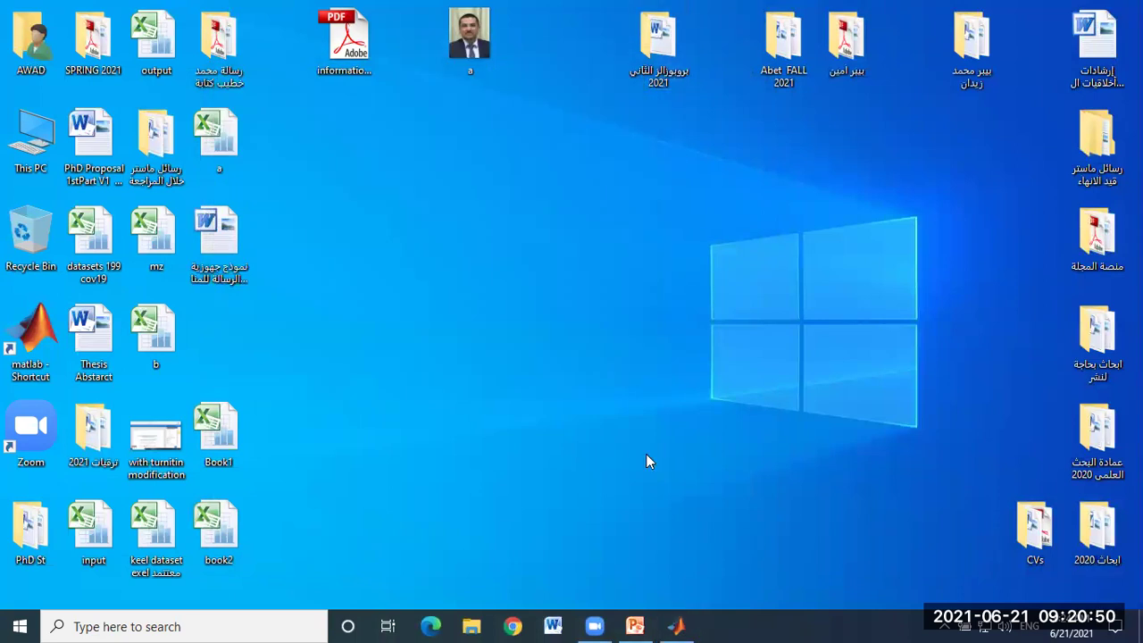
Step: Switch to the Ch 6 Machine Learning presentation in PowerPoint and start the slide show from the K-Mean Clustering example on slide 15
left_click(636, 625)
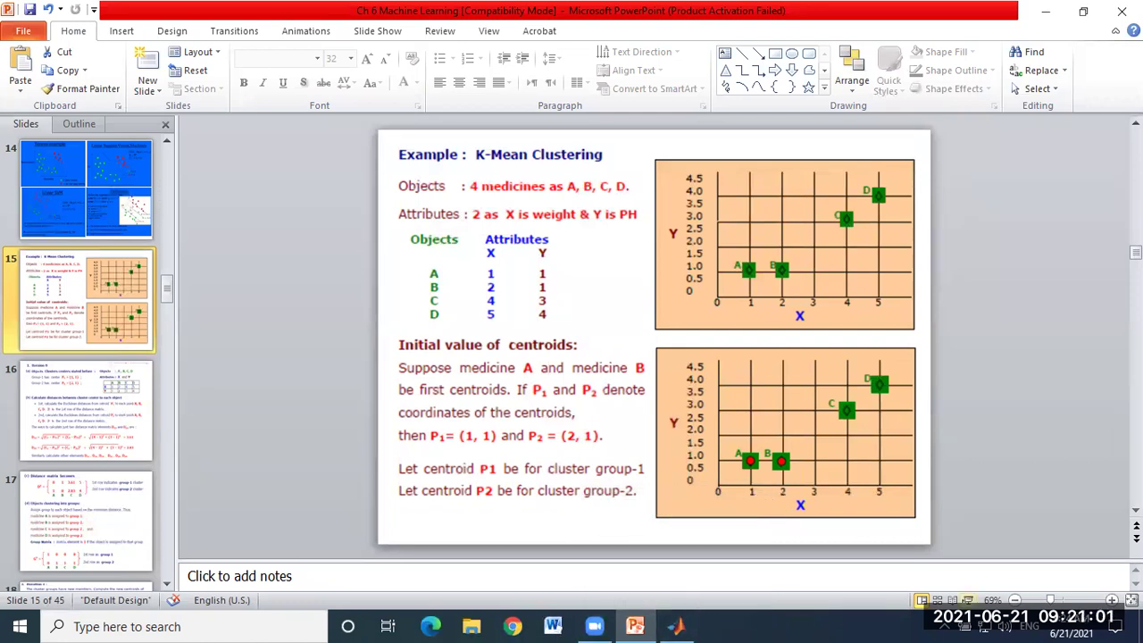
key("shift+F5")
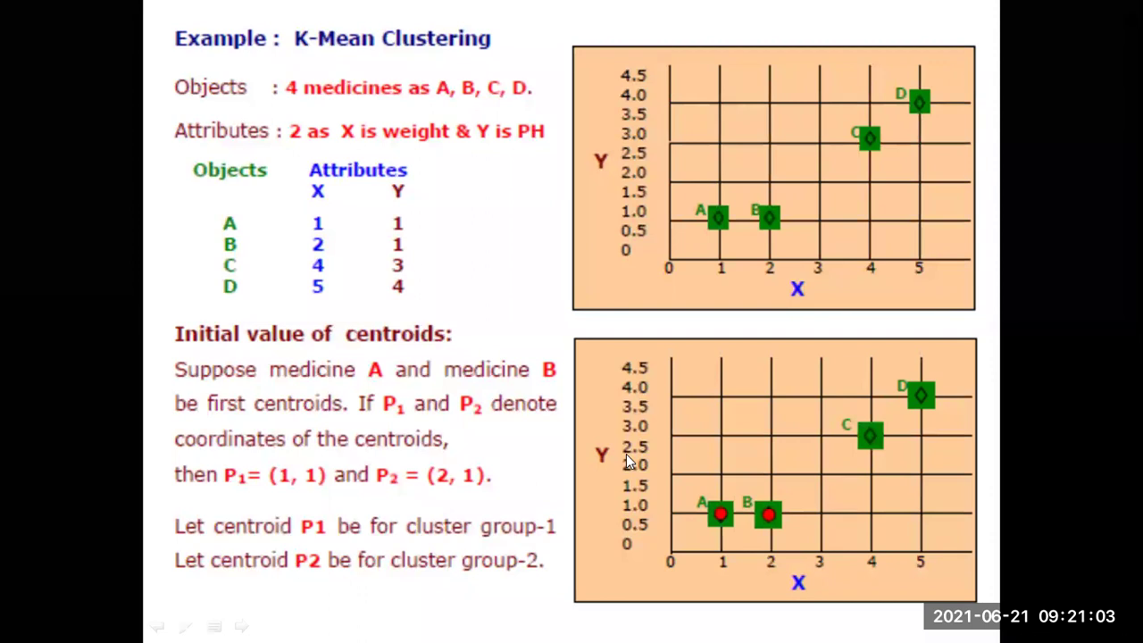